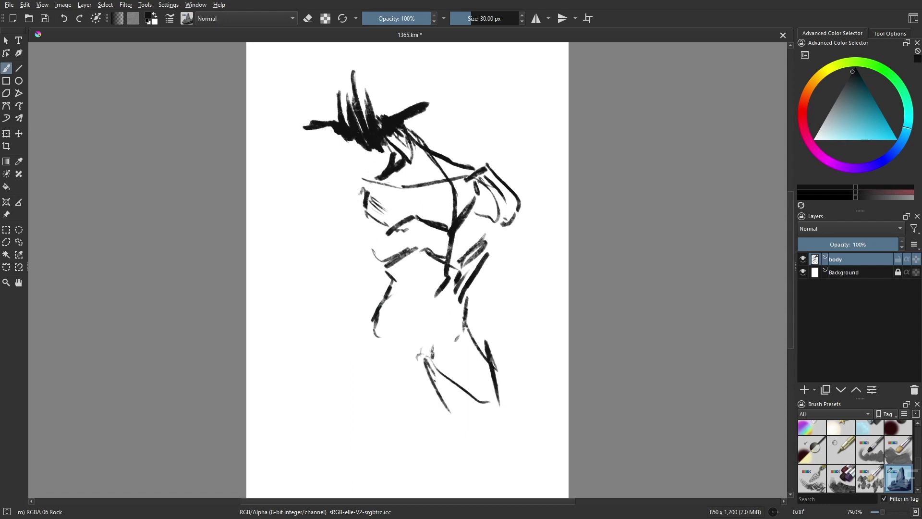
Step: Sketch the thighs, hips and torso side of the figure in black with the RGBA 06 Rock brush
{"action": "left_click_drag", "start_coordinate": [496, 369], "coordinate": [477, 465]}
{"action": "left_click_drag", "start_coordinate": [478, 316], "coordinate": [457, 323]}
{"action": "left_click_drag", "start_coordinate": [371, 323], "coordinate": [350, 400]}
{"action": "left_click_drag", "start_coordinate": [417, 365], "coordinate": [352, 431]}
{"action": "left_click_drag", "start_coordinate": [387, 302], "coordinate": [368, 323]}
{"action": "left_click_drag", "start_coordinate": [478, 254], "coordinate": [492, 232]}
{"action": "left_click_drag", "start_coordinate": [370, 213], "coordinate": [394, 281]}
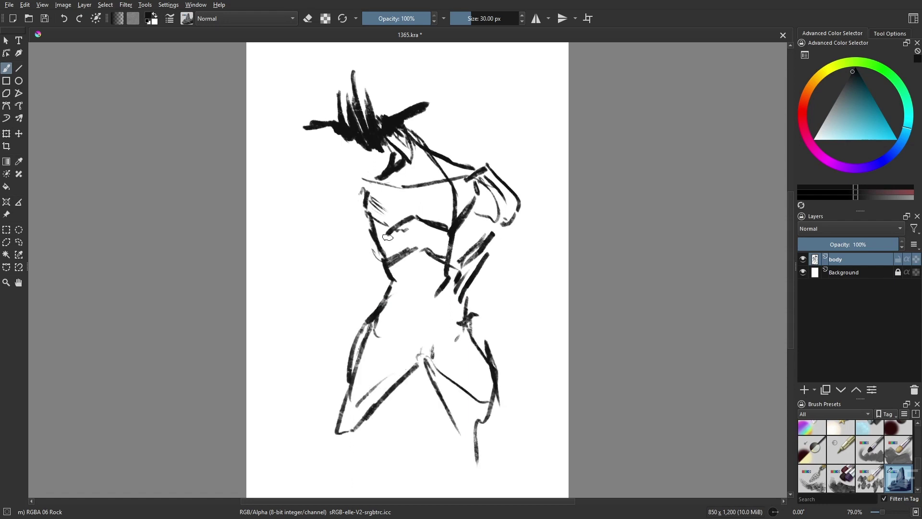
Step: Sketch the chest side and both arms of the figure, including upper arms and forearms, with black strokes
{"action": "mouse_move", "coordinate": [384, 178]}
{"action": "left_mouse_down"}
{"action": "mouse_move", "coordinate": [358, 286]}
{"action": "mouse_move", "coordinate": [329, 336]}
{"action": "left_mouse_up"}
{"action": "left_click_drag", "start_coordinate": [387, 250], "coordinate": [373, 314]}
{"action": "left_click_drag", "start_coordinate": [488, 228], "coordinate": [501, 265]}
{"action": "left_click_drag", "start_coordinate": [519, 220], "coordinate": [526, 298]}
{"action": "left_click_drag", "start_coordinate": [490, 242], "coordinate": [512, 291]}
{"action": "mouse_move", "coordinate": [502, 305]}
{"action": "left_mouse_down"}
{"action": "mouse_move", "coordinate": [524, 300]}
{"action": "mouse_move", "coordinate": [516, 382]}
{"action": "left_mouse_up"}
{"action": "left_click_drag", "start_coordinate": [532, 319], "coordinate": [517, 382]}
{"action": "left_click_drag", "start_coordinate": [525, 296], "coordinate": [532, 316]}
Step: Draw the pelvis line, the hip mark and the waist strokes beside the bent arm
{"action": "mouse_move", "coordinate": [389, 315]}
{"action": "left_mouse_down"}
{"action": "mouse_move", "coordinate": [415, 347]}
{"action": "mouse_move", "coordinate": [461, 287]}
{"action": "left_mouse_up"}
{"action": "left_click_drag", "start_coordinate": [459, 289], "coordinate": [474, 331]}
{"action": "mouse_move", "coordinate": [389, 259]}
{"action": "left_mouse_down"}
{"action": "mouse_move", "coordinate": [397, 288]}
{"action": "mouse_move", "coordinate": [445, 248]}
{"action": "left_mouse_up"}
{"action": "left_click_drag", "start_coordinate": [372, 300], "coordinate": [383, 262]}
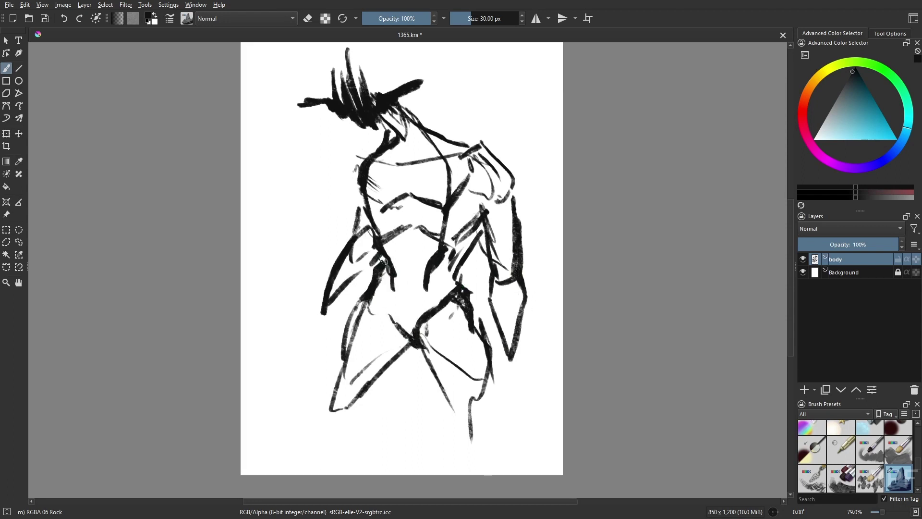
Step: Draw the knee and lower leg below the bent arm down to the canvas's bottom edge
{"action": "mouse_move", "coordinate": [347, 338]}
{"action": "left_mouse_down"}
{"action": "mouse_move", "coordinate": [324, 405]}
{"action": "mouse_move", "coordinate": [353, 438]}
{"action": "left_mouse_up"}
{"action": "mouse_move", "coordinate": [388, 369]}
{"action": "left_mouse_down"}
{"action": "mouse_move", "coordinate": [346, 428]}
{"action": "mouse_move", "coordinate": [379, 470]}
{"action": "left_mouse_up"}
{"action": "mouse_move", "coordinate": [358, 466]}
{"action": "left_mouse_down"}
{"action": "mouse_move", "coordinate": [347, 448]}
{"action": "mouse_move", "coordinate": [362, 475]}
{"action": "left_mouse_up"}
{"action": "left_click_drag", "start_coordinate": [381, 473], "coordinate": [364, 396]}
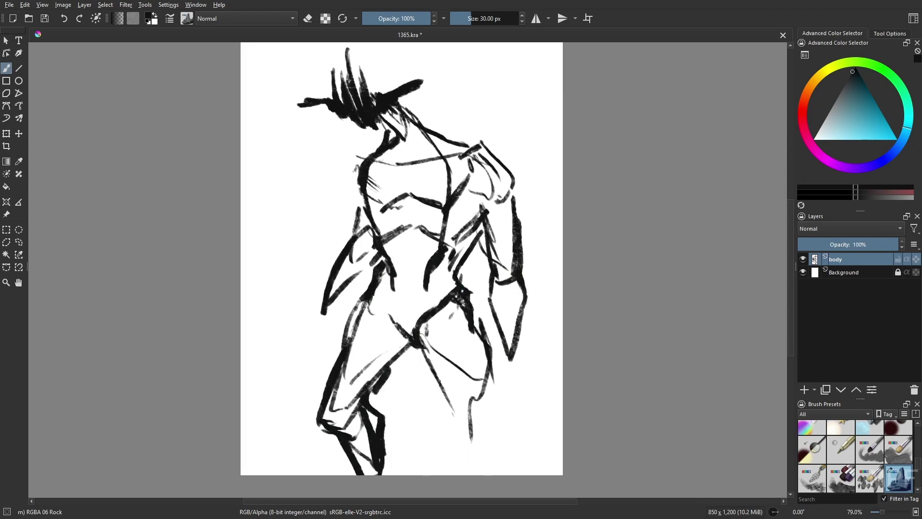
Step: Draw the other leg's knee and lower leg, erasing stray marks inside it
{"action": "left_click_drag", "start_coordinate": [434, 361], "coordinate": [485, 443]}
{"action": "left_click_drag", "start_coordinate": [486, 358], "coordinate": [494, 431]}
{"action": "key", "text": "e"}
{"action": "left_click_drag", "start_coordinate": [430, 369], "coordinate": [456, 426]}
{"action": "key", "text": "e"}
{"action": "mouse_move", "coordinate": [490, 365]}
{"action": "left_mouse_down"}
{"action": "mouse_move", "coordinate": [501, 420]}
{"action": "mouse_move", "coordinate": [473, 436]}
{"action": "mouse_move", "coordinate": [502, 474]}
{"action": "left_mouse_up"}
{"action": "left_click_drag", "start_coordinate": [503, 408], "coordinate": [526, 474]}
{"action": "key", "text": "e"}
{"action": "mouse_move", "coordinate": [464, 417]}
{"action": "left_mouse_down"}
{"action": "mouse_move", "coordinate": [471, 435]}
{"action": "mouse_move", "coordinate": [463, 406]}
{"action": "mouse_move", "coordinate": [500, 460]}
{"action": "left_mouse_up"}
{"action": "key", "text": "e"}
{"action": "left_click_drag", "start_coordinate": [506, 410], "coordinate": [528, 474]}
Step: Thicken the bent arm and chest contour, and add more hair spikes and neck strokes
{"action": "left_click_drag", "start_coordinate": [317, 309], "coordinate": [374, 258]}
{"action": "left_click_drag", "start_coordinate": [314, 322], "coordinate": [346, 242]}
{"action": "mouse_move", "coordinate": [374, 92]}
{"action": "left_mouse_down"}
{"action": "mouse_move", "coordinate": [375, 71]}
{"action": "mouse_move", "coordinate": [401, 71]}
{"action": "left_mouse_up"}
{"action": "mouse_move", "coordinate": [408, 118]}
{"action": "left_mouse_down"}
{"action": "mouse_move", "coordinate": [415, 101]}
{"action": "mouse_move", "coordinate": [424, 110]}
{"action": "left_mouse_up"}
{"action": "mouse_move", "coordinate": [379, 147]}
{"action": "left_mouse_down"}
{"action": "mouse_move", "coordinate": [360, 157]}
{"action": "mouse_move", "coordinate": [360, 178]}
{"action": "left_mouse_up"}
{"action": "mouse_move", "coordinate": [348, 246]}
{"action": "left_mouse_down"}
{"action": "mouse_move", "coordinate": [367, 227]}
{"action": "mouse_move", "coordinate": [365, 244]}
{"action": "left_mouse_up"}
Step: Thicken the inner contours of both thighs and erase the excess along the far thigh
{"action": "left_click_drag", "start_coordinate": [378, 249], "coordinate": [346, 296]}
{"action": "mouse_move", "coordinate": [392, 324]}
{"action": "left_mouse_down"}
{"action": "mouse_move", "coordinate": [412, 343]}
{"action": "mouse_move", "coordinate": [379, 380]}
{"action": "left_mouse_up"}
{"action": "left_click_drag", "start_coordinate": [388, 372], "coordinate": [359, 401]}
{"action": "left_click_drag", "start_coordinate": [417, 347], "coordinate": [389, 375]}
{"action": "left_click_drag", "start_coordinate": [421, 350], "coordinate": [467, 407]}
{"action": "key", "text": "e"}
{"action": "left_click_drag", "start_coordinate": [440, 380], "coordinate": [457, 399]}
{"action": "key", "text": "e"}
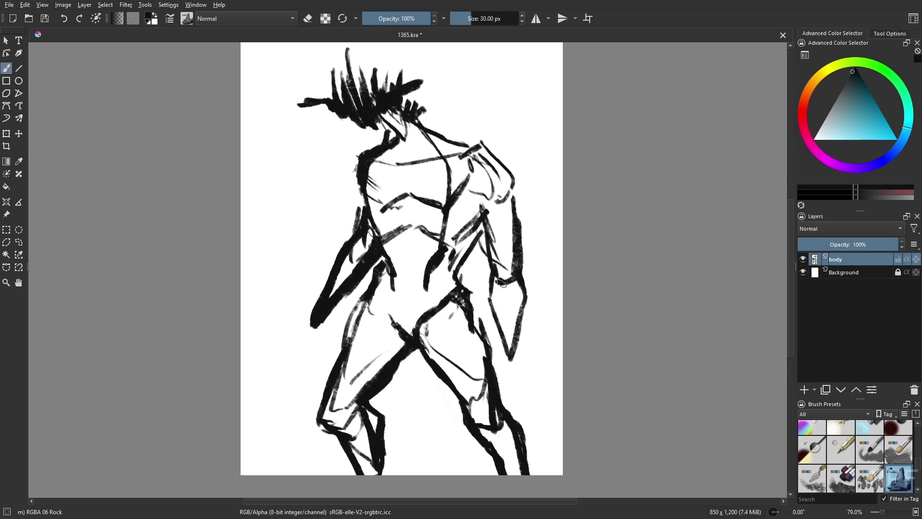
Step: Erase the elbow line and the clutter between torso and hanging arm, and redraw the torso side under the armpit
{"action": "key", "text": "e"}
{"action": "left_click_drag", "start_coordinate": [500, 282], "coordinate": [514, 277]}
{"action": "mouse_move", "coordinate": [481, 236]}
{"action": "left_mouse_down"}
{"action": "mouse_move", "coordinate": [457, 272]}
{"action": "mouse_move", "coordinate": [470, 296]}
{"action": "left_mouse_up"}
{"action": "key", "text": "e"}
{"action": "mouse_move", "coordinate": [465, 242]}
{"action": "left_mouse_down"}
{"action": "mouse_move", "coordinate": [462, 251]}
{"action": "mouse_move", "coordinate": [484, 215]}
{"action": "left_mouse_up"}
Step: Mirror the view and thicken the shoulder, neck and collar contours
{"action": "key", "text": "m"}
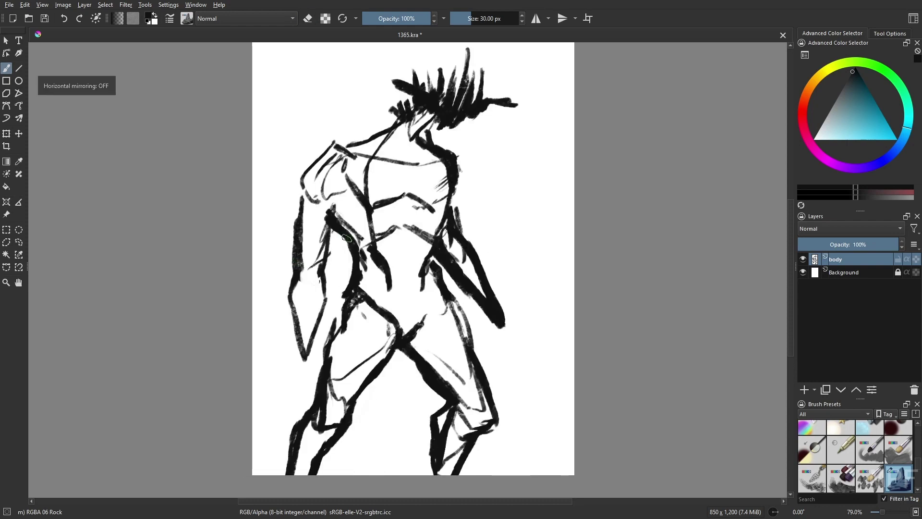
{"action": "left_click_drag", "start_coordinate": [302, 195], "coordinate": [336, 145]}
{"action": "left_click_drag", "start_coordinate": [336, 143], "coordinate": [367, 152]}
{"action": "left_click_drag", "start_coordinate": [441, 146], "coordinate": [452, 156]}
{"action": "left_click_drag", "start_coordinate": [401, 119], "coordinate": [347, 145]}
{"action": "left_click_drag", "start_coordinate": [416, 139], "coordinate": [438, 117]}
{"action": "left_click_drag", "start_coordinate": [428, 125], "coordinate": [439, 122]}
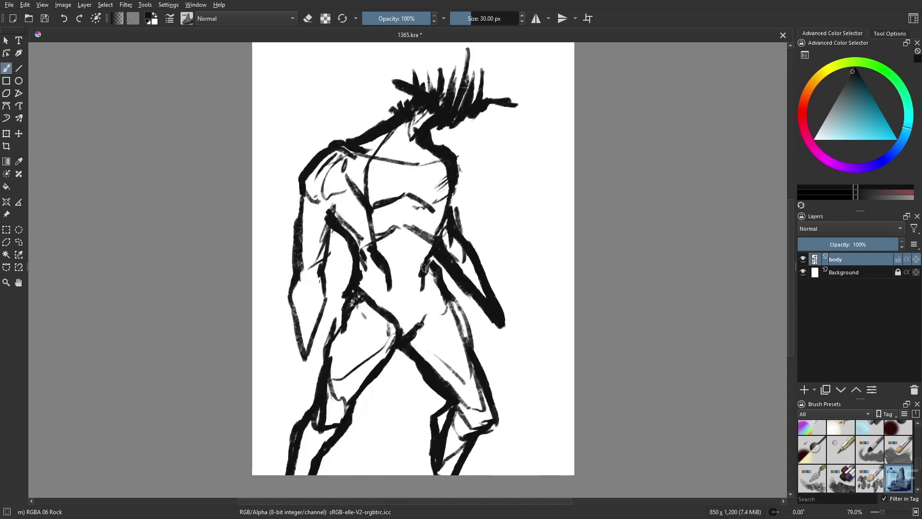
Step: Thicken the hanging arm's outline from shoulder to wrist, trimming its outer edge with the eraser
{"action": "left_click_drag", "start_coordinate": [291, 303], "coordinate": [298, 341]}
{"action": "left_click_drag", "start_coordinate": [291, 299], "coordinate": [297, 248]}
{"action": "left_click_drag", "start_coordinate": [328, 247], "coordinate": [322, 278]}
{"action": "left_click_drag", "start_coordinate": [298, 192], "coordinate": [301, 216]}
{"action": "left_click_drag", "start_coordinate": [301, 183], "coordinate": [297, 191]}
{"action": "key", "text": "e"}
{"action": "left_click_drag", "start_coordinate": [291, 267], "coordinate": [294, 221]}
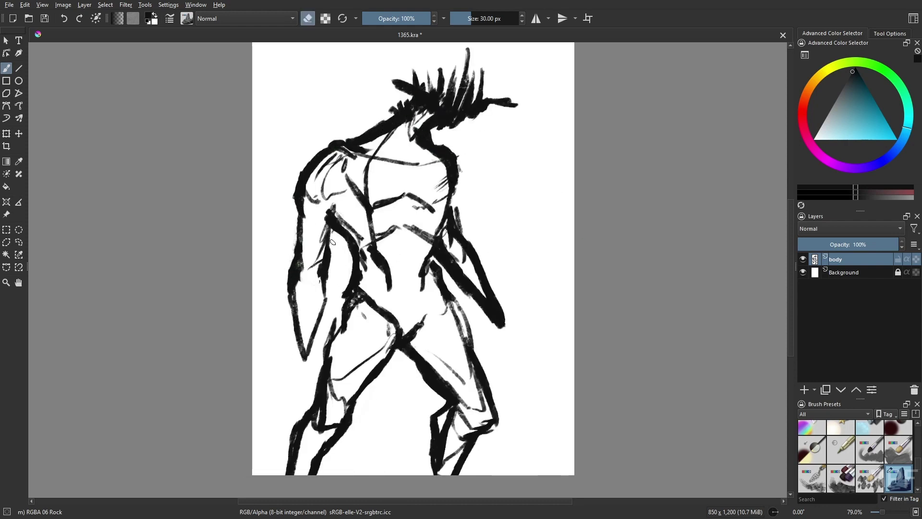
{"action": "key", "text": "e"}
{"action": "left_click_drag", "start_coordinate": [293, 305], "coordinate": [296, 355]}
{"action": "mouse_move", "coordinate": [300, 356]}
{"action": "left_mouse_down"}
{"action": "mouse_move", "coordinate": [328, 300]}
{"action": "mouse_move", "coordinate": [331, 233]}
{"action": "left_mouse_up"}
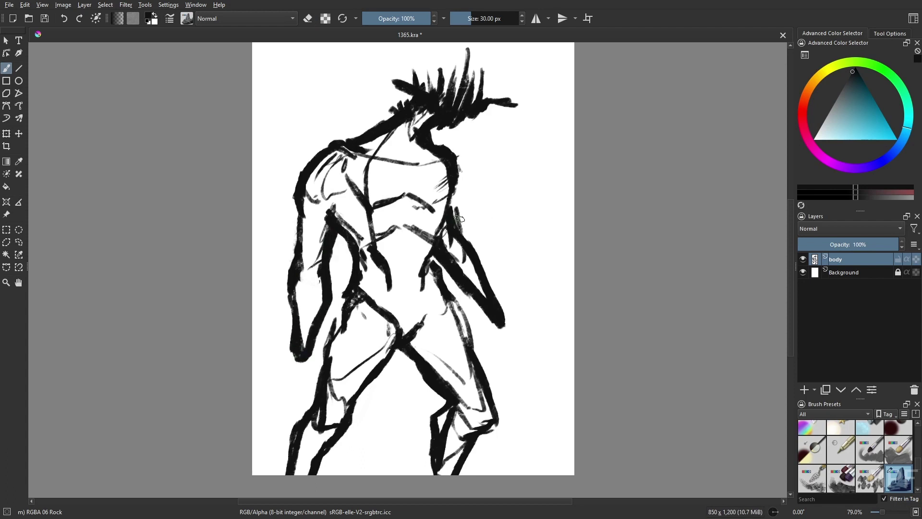
Step: Erase the stray mark beside the bent arm and paint its hand as a solid black shape with fingers
{"action": "key", "text": "e"}
{"action": "left_click_drag", "start_coordinate": [458, 209], "coordinate": [462, 233]}
{"action": "key", "text": "e"}
{"action": "left_click_drag", "start_coordinate": [448, 267], "coordinate": [461, 286]}
{"action": "left_click_drag", "start_coordinate": [493, 289], "coordinate": [506, 323]}
{"action": "mouse_move", "coordinate": [477, 300]}
{"action": "left_mouse_down"}
{"action": "mouse_move", "coordinate": [505, 332]}
{"action": "mouse_move", "coordinate": [476, 344]}
{"action": "mouse_move", "coordinate": [507, 358]}
{"action": "mouse_move", "coordinate": [508, 324]}
{"action": "mouse_move", "coordinate": [475, 350]}
{"action": "left_mouse_up"}
{"action": "key", "text": "e"}
{"action": "left_click_drag", "start_coordinate": [473, 349], "coordinate": [470, 315]}
{"action": "key", "text": "e"}
{"action": "left_click_drag", "start_coordinate": [478, 321], "coordinate": [479, 345]}
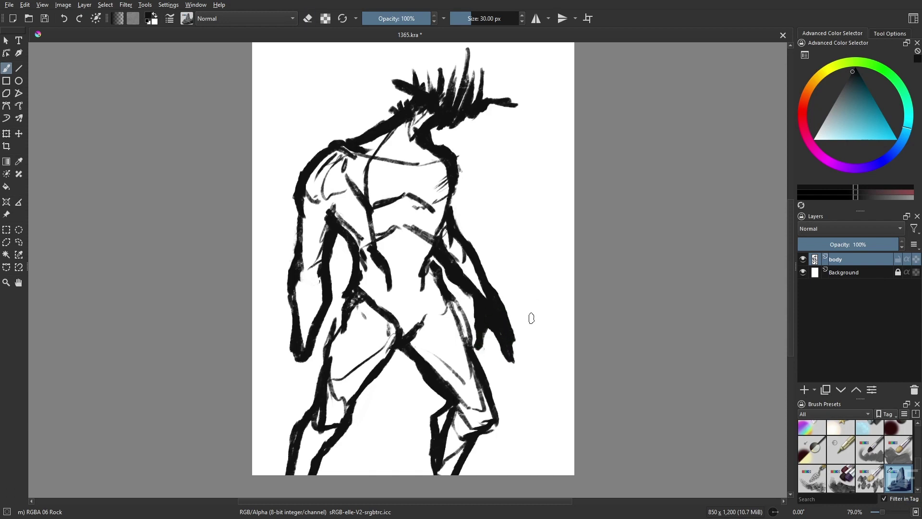
Step: Paint the hanging arm's hand as a solid black shape and trim around the wrist
{"action": "mouse_move", "coordinate": [291, 361]}
{"action": "left_mouse_down"}
{"action": "mouse_move", "coordinate": [289, 380]}
{"action": "mouse_move", "coordinate": [300, 365]}
{"action": "mouse_move", "coordinate": [284, 399]}
{"action": "mouse_move", "coordinate": [293, 420]}
{"action": "mouse_move", "coordinate": [285, 390]}
{"action": "mouse_move", "coordinate": [308, 404]}
{"action": "mouse_move", "coordinate": [282, 387]}
{"action": "left_mouse_up"}
{"action": "key", "text": "e"}
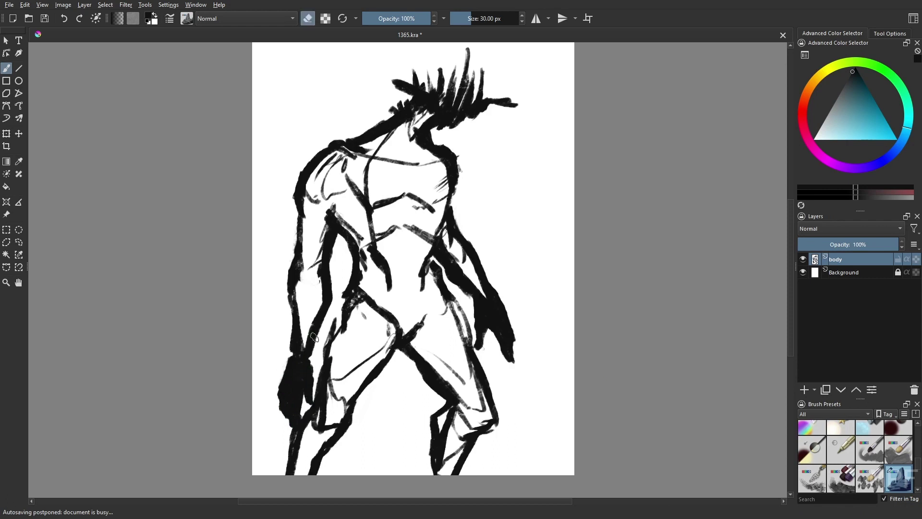
{"action": "key", "text": "e"}
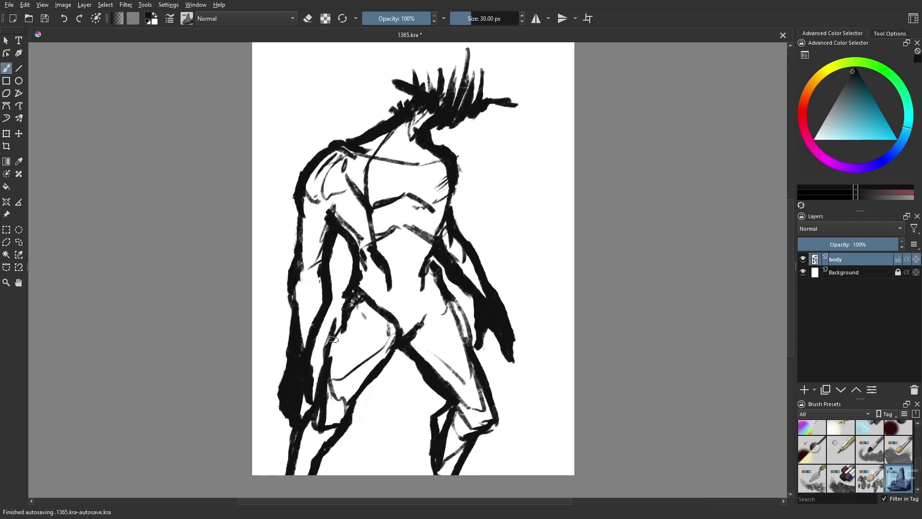
Step: Thicken the hip, waist and bent lower leg contours, and clean the knee's edge with the eraser
{"action": "left_click_drag", "start_coordinate": [352, 301], "coordinate": [331, 341]}
{"action": "left_click_drag", "start_coordinate": [353, 269], "coordinate": [347, 284]}
{"action": "left_click_drag", "start_coordinate": [434, 443], "coordinate": [429, 473]}
{"action": "key", "text": "e"}
{"action": "left_click_drag", "start_coordinate": [431, 427], "coordinate": [447, 403]}
{"action": "key", "text": "e"}
{"action": "left_click_drag", "start_coordinate": [451, 405], "coordinate": [431, 444]}
{"action": "left_click_drag", "start_coordinate": [480, 439], "coordinate": [460, 474]}
{"action": "left_click_drag", "start_coordinate": [493, 397], "coordinate": [484, 435]}
{"action": "key", "text": "e"}
{"action": "left_click_drag", "start_coordinate": [499, 414], "coordinate": [489, 438]}
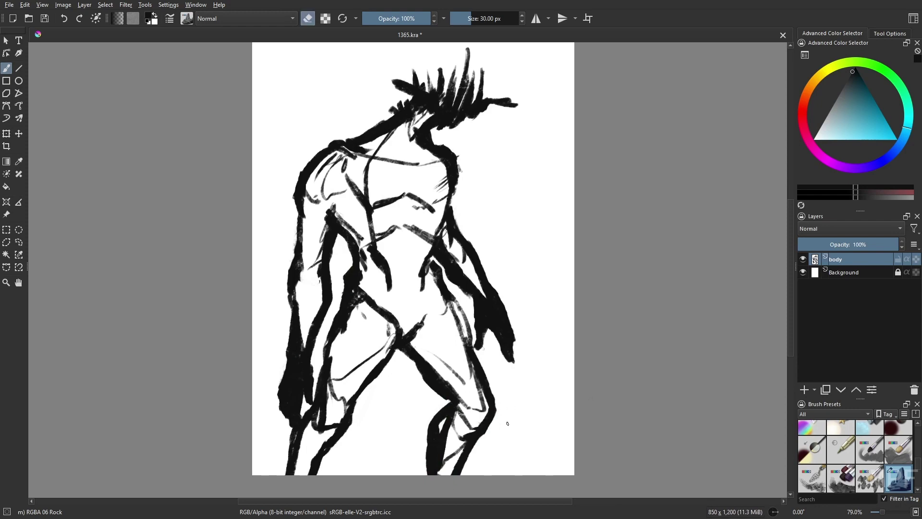
Step: Choose the Basic-5 Size brush and a dark grey, add a paint layer beneath the sketch and name it body
{"action": "right_click", "coordinate": [518, 381]}
{"action": "left_click", "coordinate": [571, 333]}
{"action": "left_click", "coordinate": [844, 272]}
{"action": "left_click", "coordinate": [804, 389]}
{"action": "left_click", "coordinate": [847, 81]}
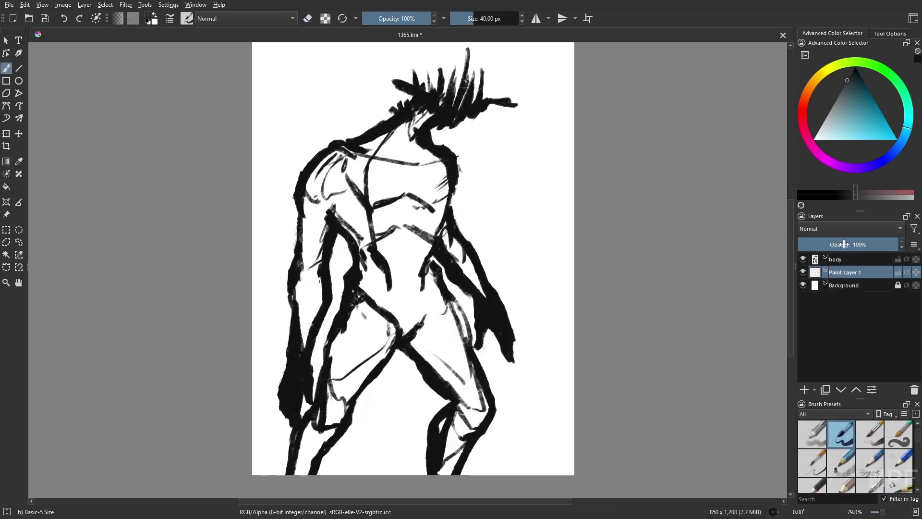
{"action": "double_click", "coordinate": [837, 273]}
{"action": "type", "text": "bvody"}
{"action": "key", "text": "Return"}
{"action": "double_click", "coordinate": [835, 274]}
{"action": "type", "text": "body"}
{"action": "key", "text": "Return"}
Step: Fill the figure's silhouette with dark grey on the new layer and merge the line layer down into it
{"action": "left_click_drag", "start_coordinate": [361, 165], "coordinate": [384, 166]}
{"action": "mouse_move", "coordinate": [380, 156]}
{"action": "left_mouse_down"}
{"action": "mouse_move", "coordinate": [364, 183]}
{"action": "mouse_move", "coordinate": [407, 157]}
{"action": "mouse_move", "coordinate": [413, 185]}
{"action": "mouse_move", "coordinate": [310, 212]}
{"action": "mouse_move", "coordinate": [327, 204]}
{"action": "mouse_move", "coordinate": [384, 260]}
{"action": "mouse_move", "coordinate": [367, 307]}
{"action": "left_mouse_up"}
{"action": "mouse_move", "coordinate": [409, 180]}
{"action": "left_mouse_down"}
{"action": "mouse_move", "coordinate": [315, 413]}
{"action": "mouse_move", "coordinate": [385, 356]}
{"action": "mouse_move", "coordinate": [452, 418]}
{"action": "mouse_move", "coordinate": [473, 385]}
{"action": "mouse_move", "coordinate": [423, 288]}
{"action": "mouse_move", "coordinate": [485, 301]}
{"action": "mouse_move", "coordinate": [470, 339]}
{"action": "left_mouse_up"}
{"action": "left_click", "coordinate": [855, 264]}
{"action": "key", "text": "ctrl+e"}
Step: Return to the RGBA 06 Rock brush and refine the silhouette along the lower leg in near-black
{"action": "right_click", "coordinate": [547, 342]}
{"action": "left_click", "coordinate": [485, 326]}
{"action": "key", "text": "e"}
{"action": "key", "text": "e"}
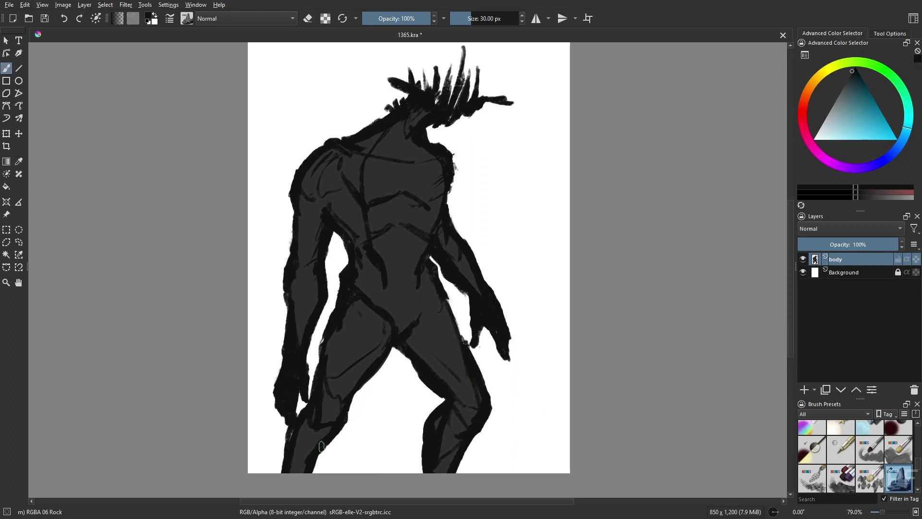
{"action": "left_click_drag", "start_coordinate": [321, 446], "coordinate": [315, 468]}
{"action": "left_click_drag", "start_coordinate": [569, 400], "coordinate": [565, 401]}
Step: Paint the dark abdomen arch and cover the old chest and neck lines in dark grey with the Gamer Knife Maybe brush
{"action": "right_click", "coordinate": [514, 354]}
{"action": "left_click", "coordinate": [471, 310]}
{"action": "mouse_move", "coordinate": [387, 216]}
{"action": "left_mouse_down"}
{"action": "mouse_move", "coordinate": [406, 221]}
{"action": "mouse_move", "coordinate": [408, 239]}
{"action": "left_mouse_up"}
{"action": "right_click", "coordinate": [432, 247]}
{"action": "left_click", "coordinate": [405, 220]}
{"action": "mouse_move", "coordinate": [389, 199]}
{"action": "left_mouse_down"}
{"action": "mouse_move", "coordinate": [361, 216]}
{"action": "mouse_move", "coordinate": [358, 166]}
{"action": "left_mouse_up"}
{"action": "left_click_drag", "start_coordinate": [383, 132], "coordinate": [376, 152]}
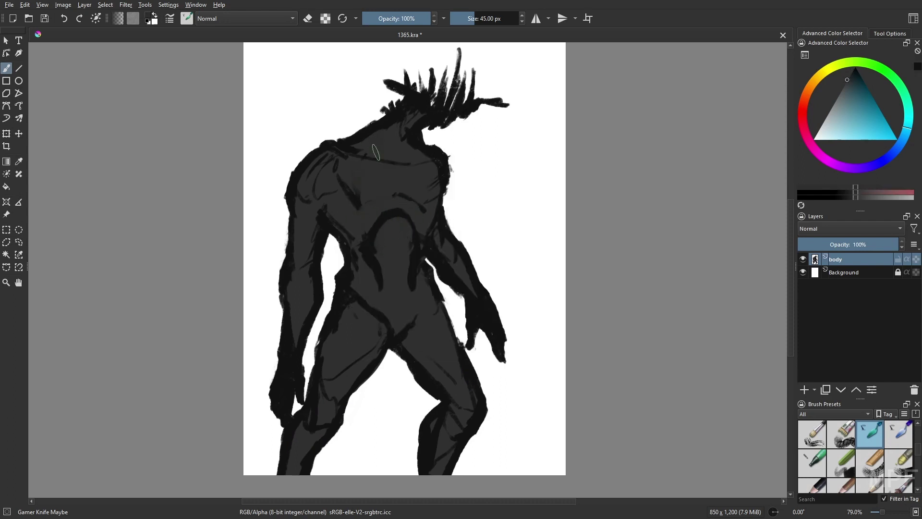
Step: Shape the shoulder, then paint the near-black lower chest line and the shadows at the rib sides
{"action": "mouse_move", "coordinate": [312, 185]}
{"action": "left_mouse_down"}
{"action": "mouse_move", "coordinate": [299, 191]}
{"action": "mouse_move", "coordinate": [306, 202]}
{"action": "mouse_move", "coordinate": [334, 199]}
{"action": "mouse_move", "coordinate": [347, 162]}
{"action": "left_mouse_up"}
{"action": "left_click", "coordinate": [324, 209], "text": "ctrl"}
{"action": "key", "text": "ctrl+z"}
{"action": "mouse_move", "coordinate": [365, 205]}
{"action": "left_mouse_down"}
{"action": "mouse_move", "coordinate": [399, 193]}
{"action": "mouse_move", "coordinate": [364, 220]}
{"action": "mouse_move", "coordinate": [353, 206]}
{"action": "mouse_move", "coordinate": [427, 206]}
{"action": "left_mouse_up"}
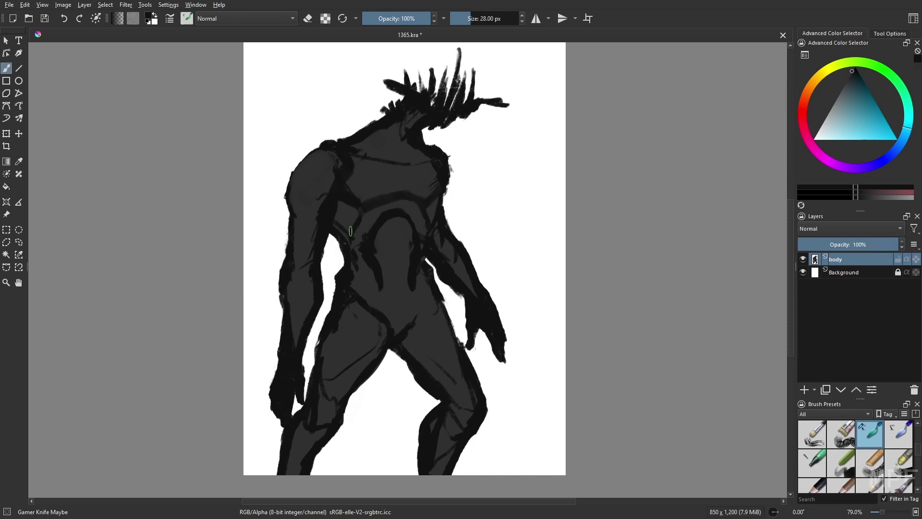
{"action": "mouse_move", "coordinate": [366, 218]}
{"action": "left_mouse_down"}
{"action": "mouse_move", "coordinate": [339, 207]}
{"action": "mouse_move", "coordinate": [336, 233]}
{"action": "left_mouse_up"}
{"action": "left_click_drag", "start_coordinate": [419, 226], "coordinate": [434, 210]}
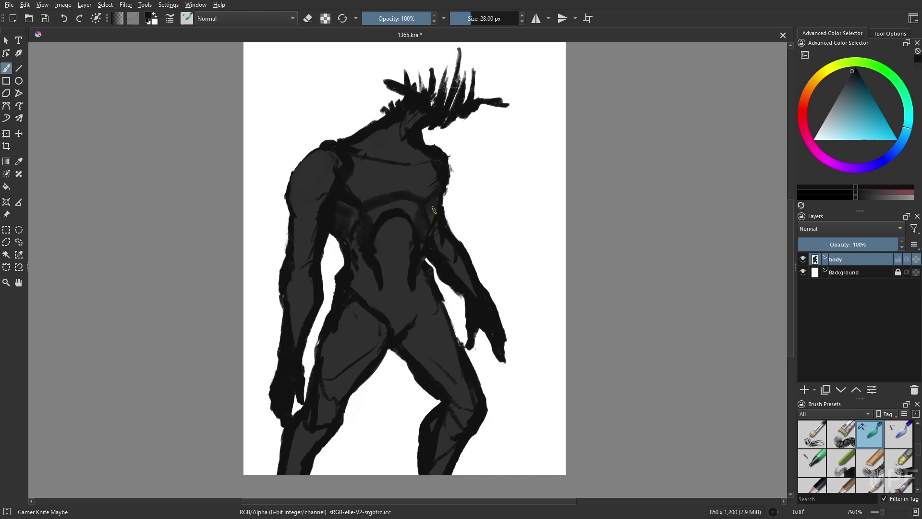
Step: Reduce the Gamer Knife Maybe brush to 22 px and paint dark grey ribs along the torso's side
{"action": "right_click", "coordinate": [425, 262]}
{"action": "left_click", "coordinate": [395, 238]}
{"action": "key", "text": "bracketleft"}
{"action": "key", "text": "bracketleft"}
{"action": "key", "text": "bracketleft"}
{"action": "left_click_drag", "start_coordinate": [365, 216], "coordinate": [368, 236]}
{"action": "left_click_drag", "start_coordinate": [358, 227], "coordinate": [366, 242]}
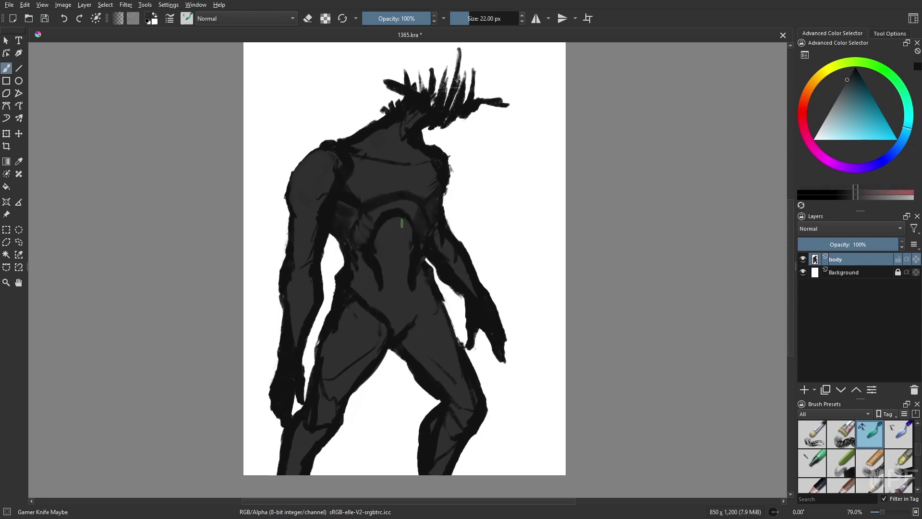
{"action": "left_click_drag", "start_coordinate": [351, 211], "coordinate": [364, 225]}
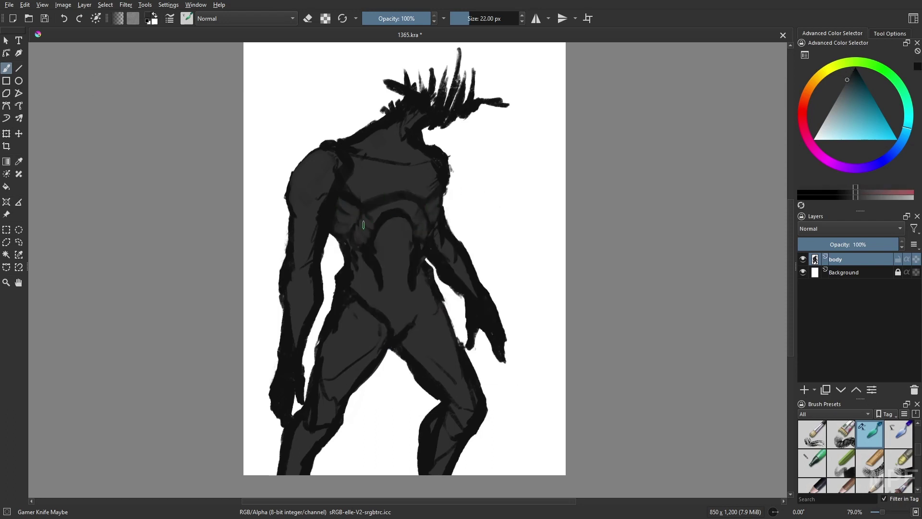
Step: Mirror the view, smooth the neck in dark grey and draw near-black neck and collarbone lines with the paint hopefully brush
{"action": "key", "text": "m"}
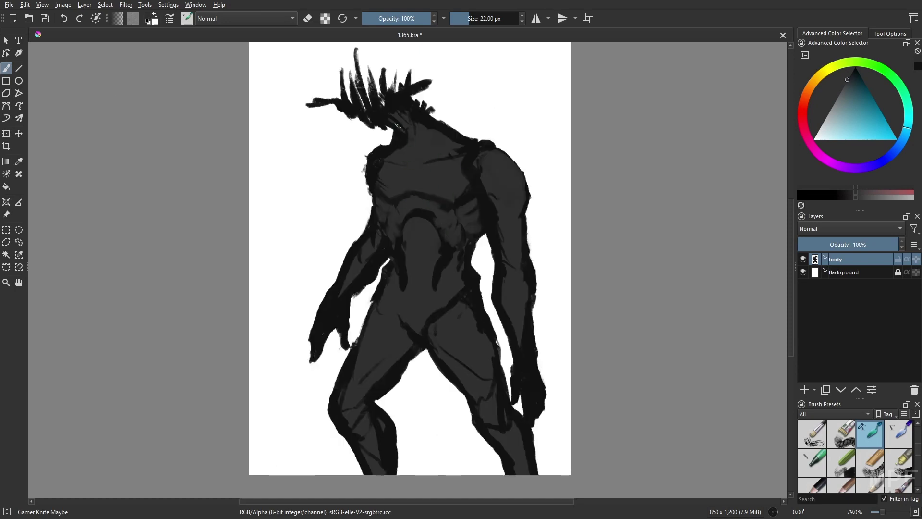
{"action": "mouse_move", "coordinate": [413, 137]}
{"action": "left_mouse_down"}
{"action": "mouse_move", "coordinate": [436, 134]}
{"action": "mouse_move", "coordinate": [424, 162]}
{"action": "left_mouse_up"}
{"action": "right_click", "coordinate": [510, 222]}
{"action": "left_click", "coordinate": [480, 249]}
{"action": "right_click", "coordinate": [481, 249]}
{"action": "left_click", "coordinate": [429, 264]}
{"action": "left_click_drag", "start_coordinate": [413, 118], "coordinate": [416, 164]}
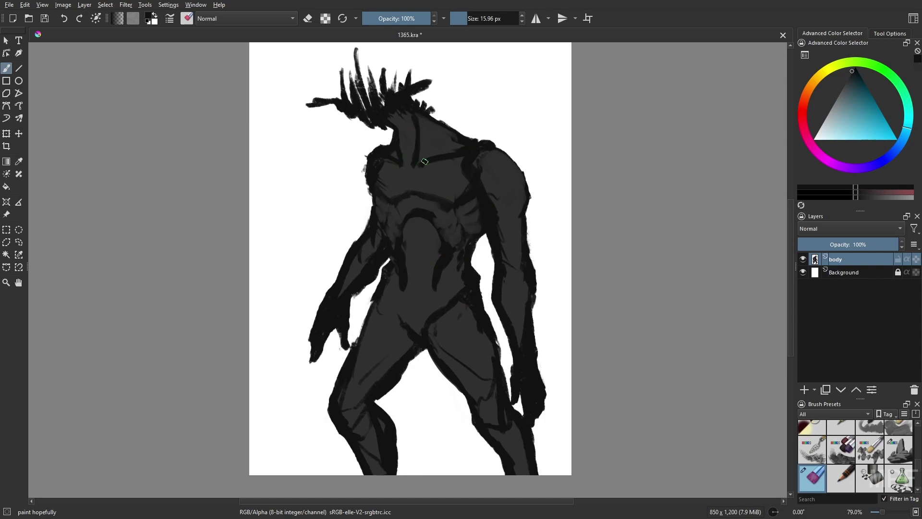
Step: Pick the dark grey from the chest and paint it over the shoulder edge and the bent arm's hand
{"action": "left_click", "coordinate": [412, 183], "text": "ctrl"}
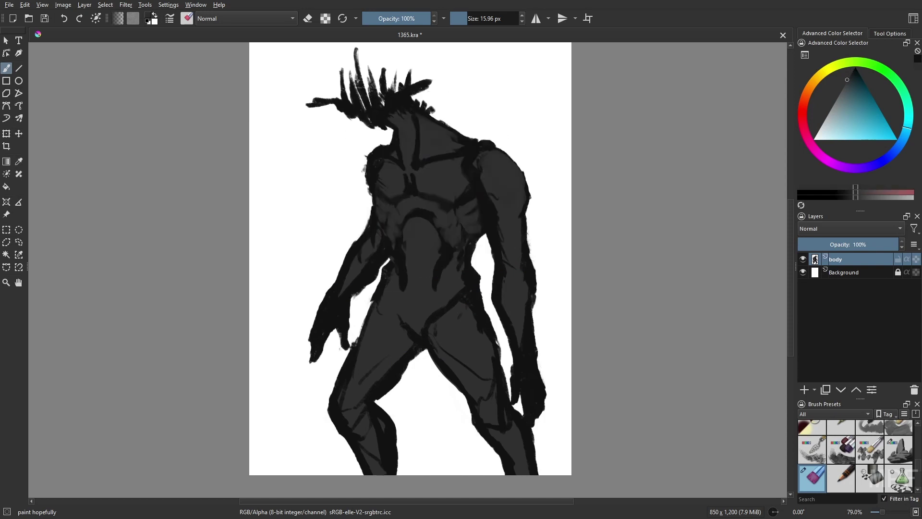
{"action": "left_click_drag", "start_coordinate": [477, 173], "coordinate": [499, 235]}
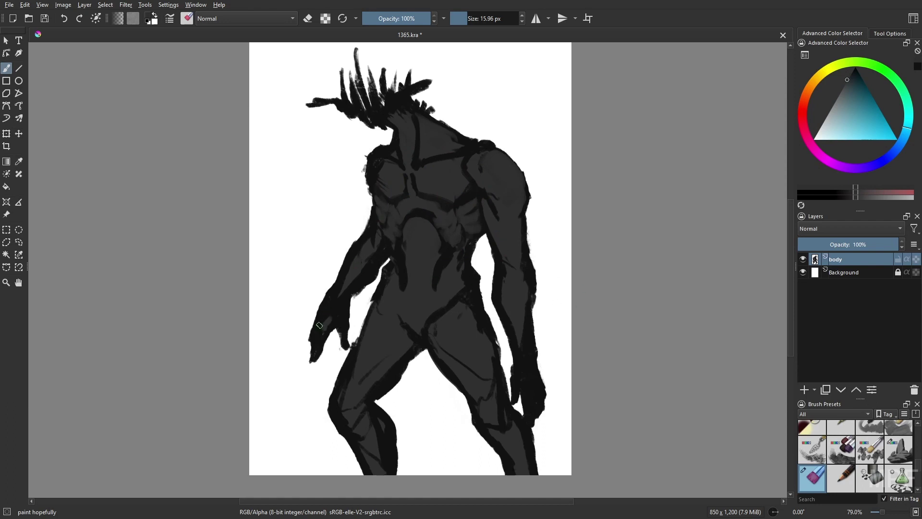
{"action": "left_click_drag", "start_coordinate": [330, 309], "coordinate": [318, 318]}
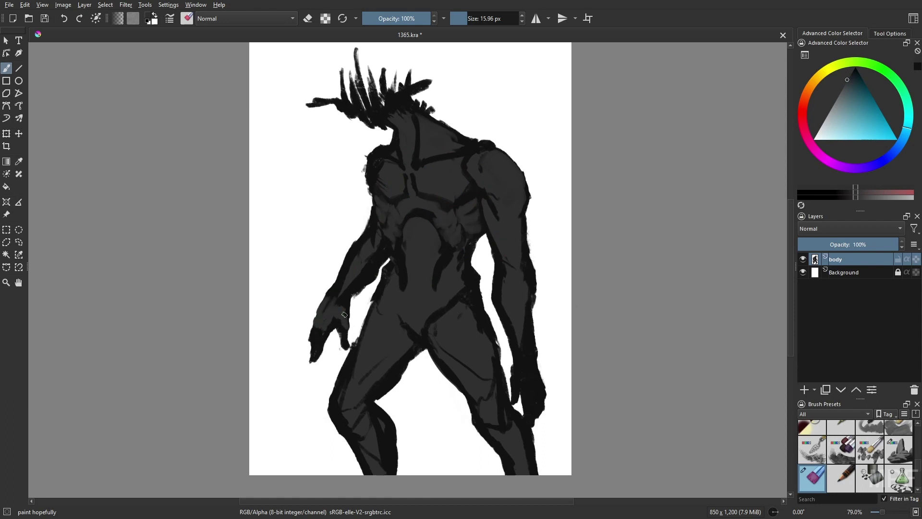
Step: Switch back to the RGBA 06 Rock brush and refine the forearms, trimming and rebuilding their edges
{"action": "key", "text": "slash"}
{"action": "key", "text": "e"}
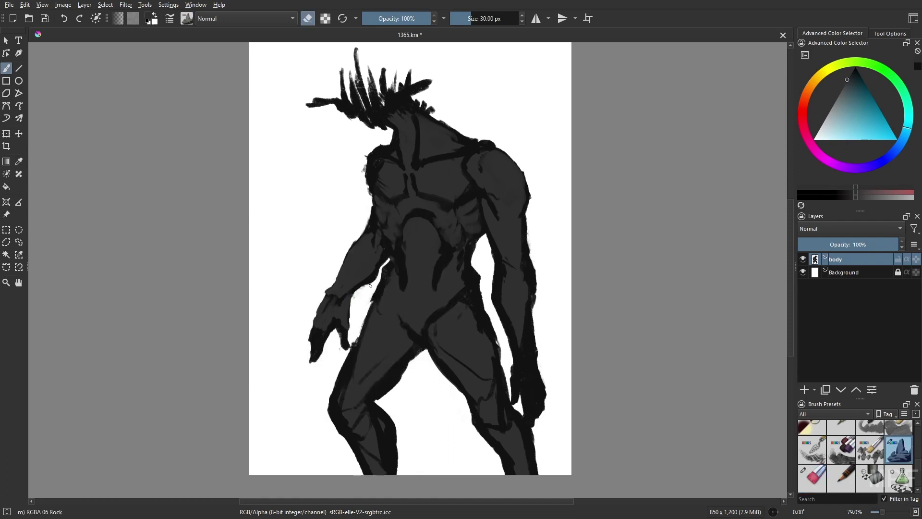
{"action": "key", "text": "e"}
{"action": "mouse_move", "coordinate": [520, 328]}
{"action": "left_mouse_down"}
{"action": "mouse_move", "coordinate": [522, 354]}
{"action": "mouse_move", "coordinate": [527, 272]}
{"action": "mouse_move", "coordinate": [538, 288]}
{"action": "left_mouse_up"}
{"action": "key", "text": "e"}
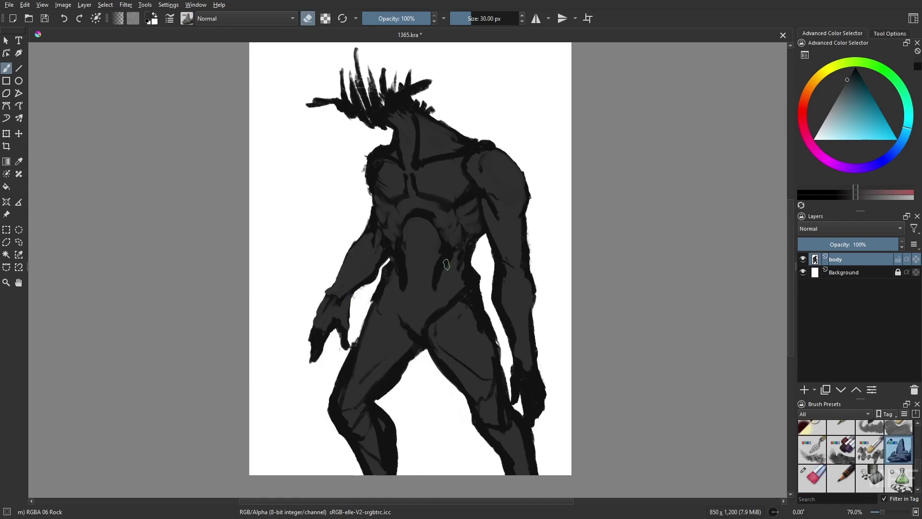
Step: Select the hanging arm's hand with a freehand outline and transform it up and inward towards the thigh
{"action": "key", "text": "l"}
{"action": "left_click_drag", "start_coordinate": [510, 361], "coordinate": [509, 377]}
{"action": "mouse_move", "coordinate": [538, 436]}
{"action": "left_mouse_down"}
{"action": "mouse_move", "coordinate": [521, 354]}
{"action": "mouse_move", "coordinate": [558, 339]}
{"action": "left_mouse_up"}
{"action": "key", "text": "ctrl+t"}
{"action": "left_click_drag", "start_coordinate": [532, 362], "coordinate": [522, 363]}
{"action": "left_click_drag", "start_coordinate": [529, 432], "coordinate": [535, 413]}
{"action": "left_click", "coordinate": [6, 68]}
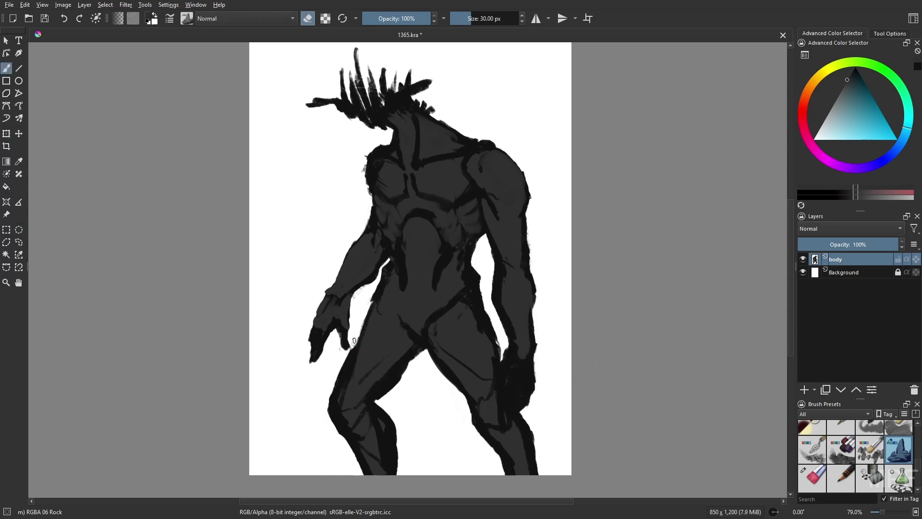
Step: Erase stray paint along the thigh edge beside the bent arm's hand and repaint the thigh in dark grey
{"action": "left_click_drag", "start_coordinate": [355, 340], "coordinate": [350, 355]}
{"action": "key", "text": "e"}
{"action": "left_click_drag", "start_coordinate": [343, 402], "coordinate": [353, 360]}
{"action": "left_click_drag", "start_coordinate": [369, 392], "coordinate": [414, 344]}
{"action": "right_click", "coordinate": [430, 305]}
Step: Paint near-black shading along both hips and a centre line up the abdomen
{"action": "left_click", "coordinate": [424, 291]}
{"action": "right_click", "coordinate": [413, 298]}
{"action": "left_click_drag", "start_coordinate": [374, 303], "coordinate": [384, 314]}
{"action": "left_click_drag", "start_coordinate": [443, 294], "coordinate": [462, 281]}
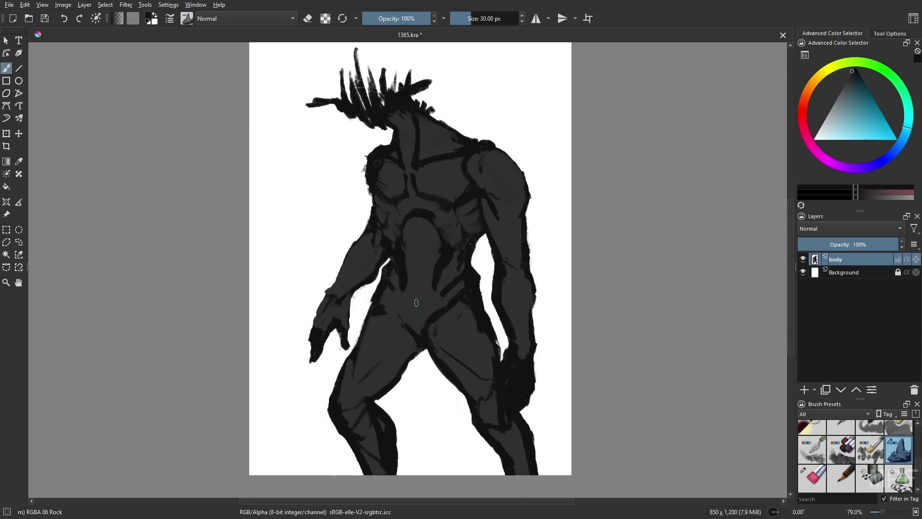
{"action": "left_click_drag", "start_coordinate": [417, 302], "coordinate": [412, 217]}
Step: Mirror the view and shade the pelvis with the Gamer Knife Maybe brush at 58% opacity and about 63 px
{"action": "key", "text": "m"}
{"action": "key", "text": "slash"}
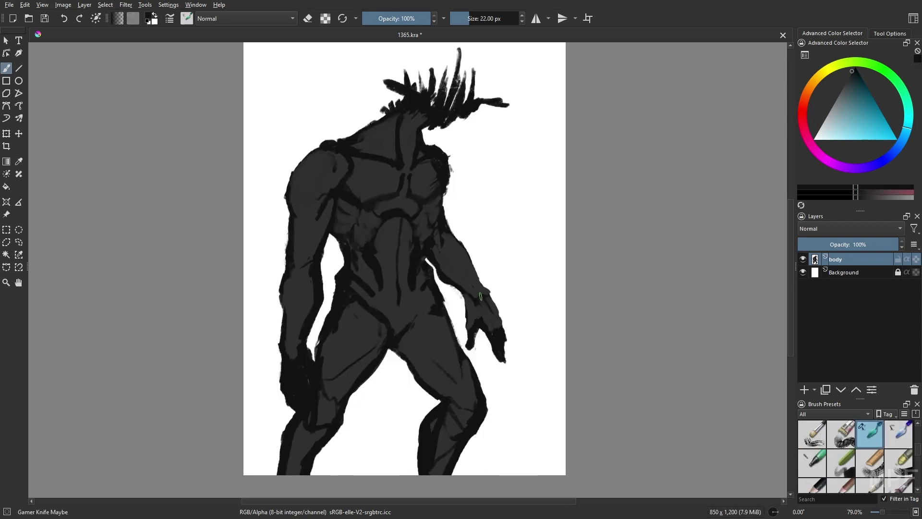
{"action": "left_click", "coordinate": [477, 19]}
{"action": "left_click", "coordinate": [402, 19]}
{"action": "mouse_move", "coordinate": [354, 289]}
{"action": "left_mouse_down"}
{"action": "mouse_move", "coordinate": [405, 326]}
{"action": "mouse_move", "coordinate": [433, 311]}
{"action": "left_mouse_up"}
{"action": "mouse_move", "coordinate": [379, 294]}
{"action": "left_mouse_down"}
{"action": "mouse_move", "coordinate": [403, 312]}
{"action": "mouse_move", "coordinate": [431, 290]}
{"action": "left_mouse_up"}
{"action": "mouse_move", "coordinate": [399, 345]}
{"action": "left_mouse_down"}
{"action": "mouse_move", "coordinate": [427, 365]}
{"action": "mouse_move", "coordinate": [432, 323]}
{"action": "left_mouse_up"}
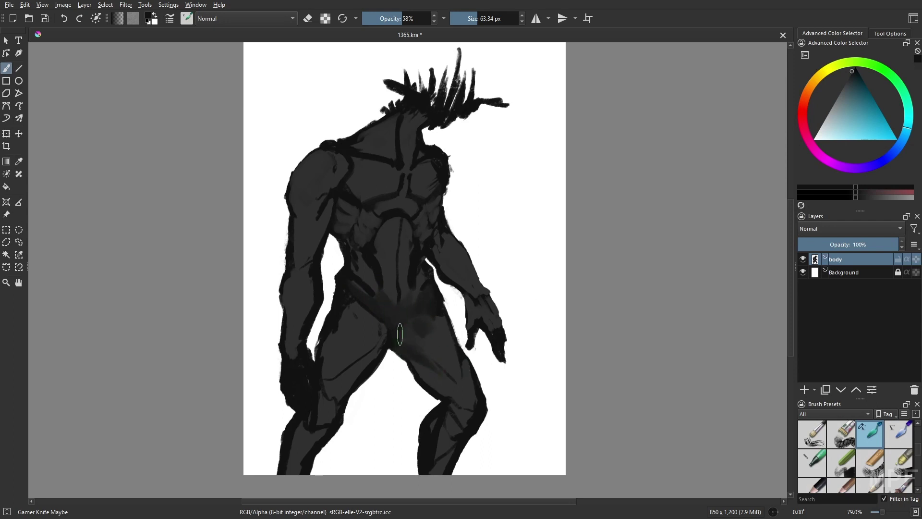
Step: Mirror the view back, reduce the brush to 30 px and soften the muscle lines on both thighs and the knee
{"action": "key", "text": "m"}
{"action": "key", "text": "bracketleft"}
{"action": "key", "text": "bracketleft"}
{"action": "key", "text": "bracketleft"}
{"action": "key", "text": "bracketleft"}
{"action": "mouse_move", "coordinate": [391, 368]}
{"action": "left_mouse_down"}
{"action": "mouse_move", "coordinate": [361, 384]}
{"action": "mouse_move", "coordinate": [358, 415]}
{"action": "left_mouse_up"}
{"action": "mouse_move", "coordinate": [367, 387]}
{"action": "left_mouse_down"}
{"action": "mouse_move", "coordinate": [361, 406]}
{"action": "mouse_move", "coordinate": [382, 448]}
{"action": "mouse_move", "coordinate": [350, 405]}
{"action": "left_mouse_up"}
{"action": "right_click", "coordinate": [412, 443]}
{"action": "left_click", "coordinate": [412, 414]}
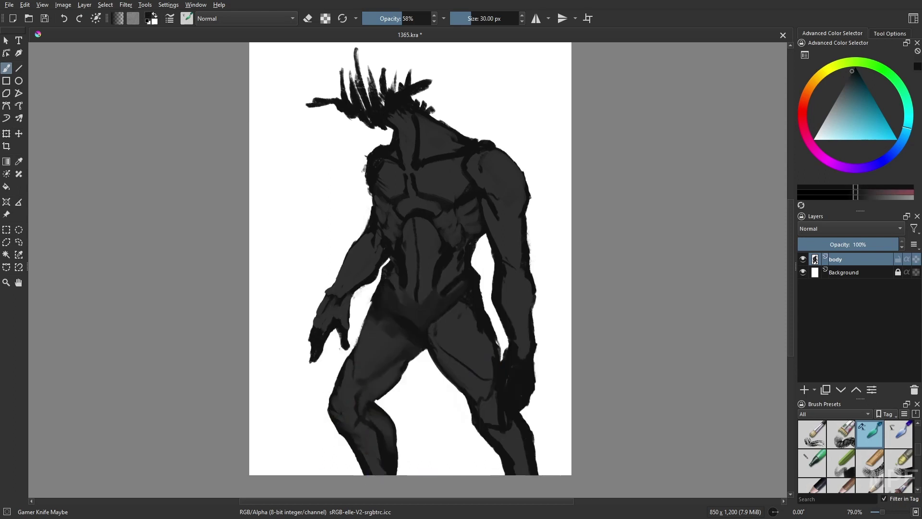
{"action": "left_click", "coordinate": [494, 336], "text": "ctrl"}
{"action": "left_click_drag", "start_coordinate": [478, 315], "coordinate": [490, 365]}
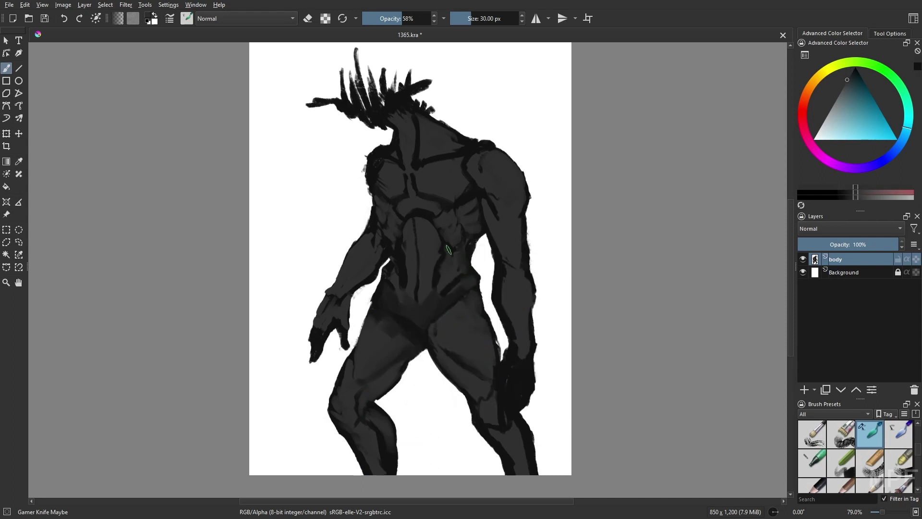
Step: Refine the waist and abdominal muscles, alternating dark grey fills and near-black lines
{"action": "left_click_drag", "start_coordinate": [396, 274], "coordinate": [404, 290]}
{"action": "left_click_drag", "start_coordinate": [395, 262], "coordinate": [401, 274]}
{"action": "right_click", "coordinate": [468, 281]}
{"action": "right_click", "coordinate": [459, 271]}
{"action": "left_click", "coordinate": [441, 251], "text": "ctrl"}
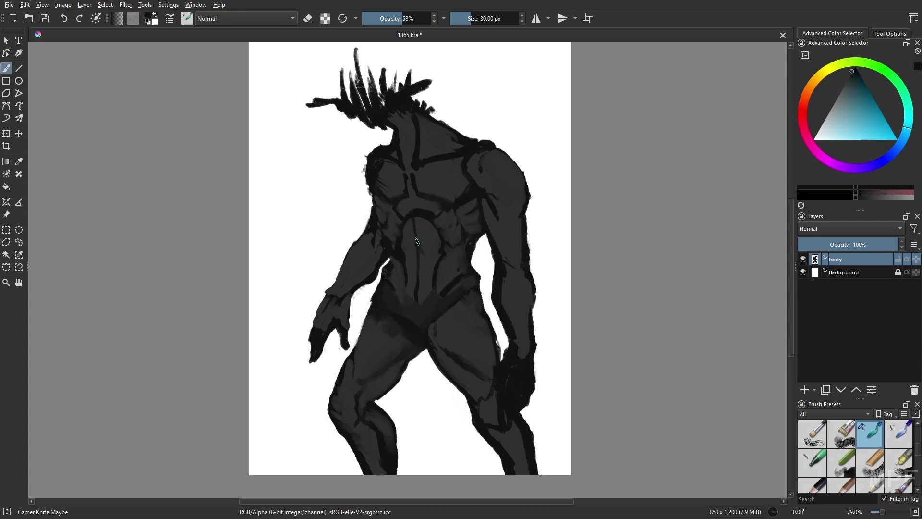
{"action": "left_click_drag", "start_coordinate": [418, 242], "coordinate": [434, 254]}
{"action": "right_click", "coordinate": [449, 257]}
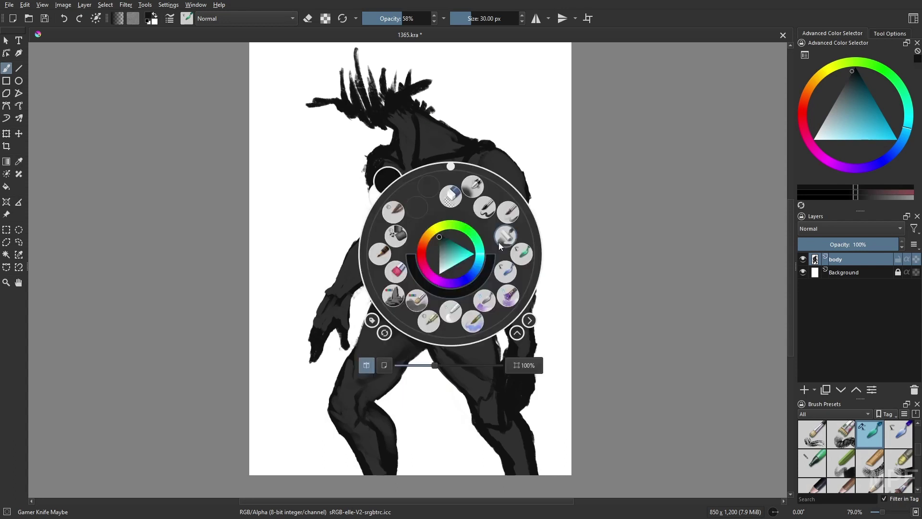
{"action": "left_click", "coordinate": [434, 256]}
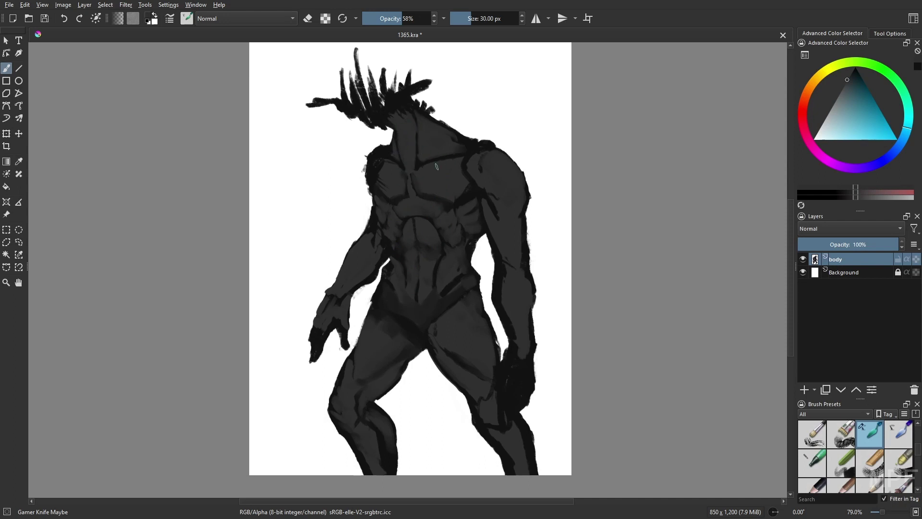
Step: Mirror the view, blend the large shoulder into the chest, and reduce the brush to 18 px for near-black chest lines
{"action": "key", "text": "m"}
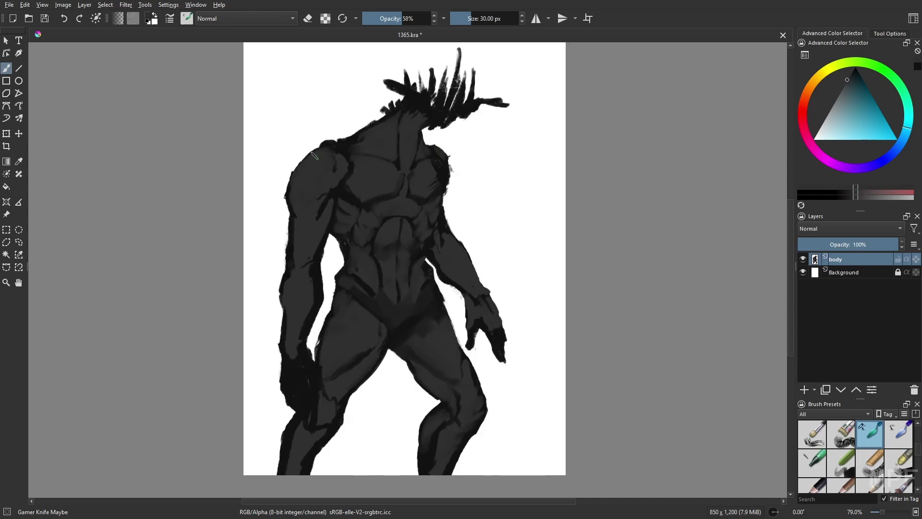
{"action": "mouse_move", "coordinate": [314, 155]}
{"action": "left_mouse_down"}
{"action": "mouse_move", "coordinate": [328, 145]}
{"action": "mouse_move", "coordinate": [359, 156]}
{"action": "left_mouse_up"}
{"action": "left_click", "coordinate": [348, 162], "text": "ctrl"}
{"action": "key", "text": "bracketleft"}
{"action": "key", "text": "bracketleft"}
{"action": "key", "text": "bracketleft"}
{"action": "key", "text": "bracketleft"}
{"action": "key", "text": "bracketleft"}
{"action": "key", "text": "bracketleft"}
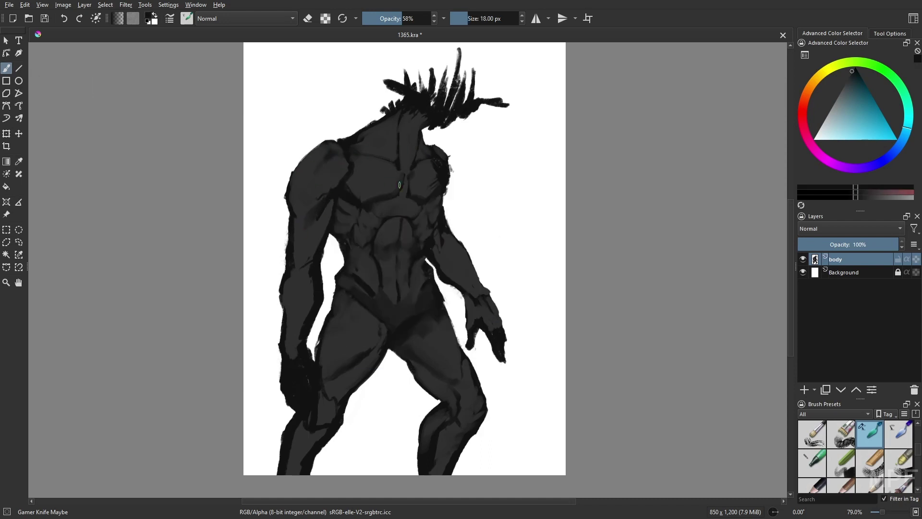
Step: Paint dark grey fingers over the hanging arm's black hand and enlarge the brush to 26 px
{"action": "left_click", "coordinate": [297, 394], "text": "ctrl"}
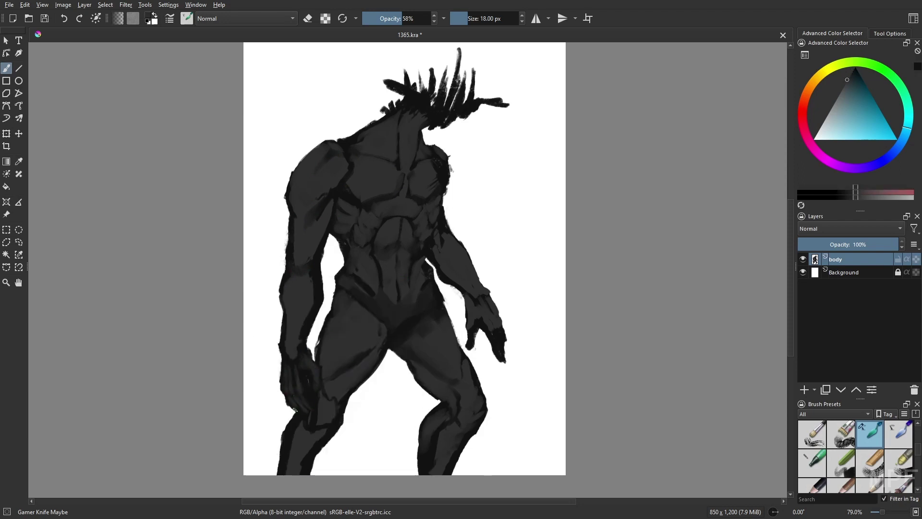
{"action": "left_click_drag", "start_coordinate": [303, 408], "coordinate": [322, 408]}
{"action": "key", "text": "bracketright"}
{"action": "key", "text": "bracketright"}
{"action": "key", "text": "bracketright"}
{"action": "key", "text": "bracketright"}
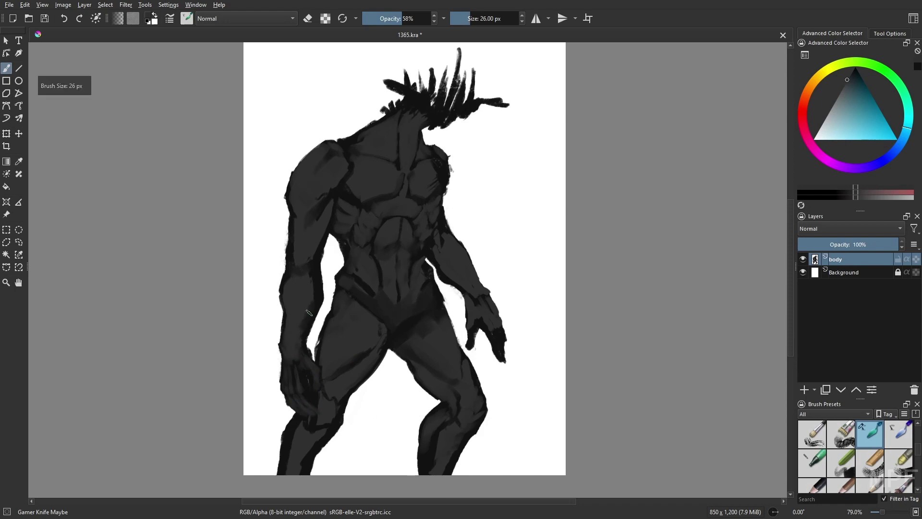
Step: Shade the bent arm's elbow area with near-black and dark grey picked from the arm
{"action": "right_click", "coordinate": [463, 255]}
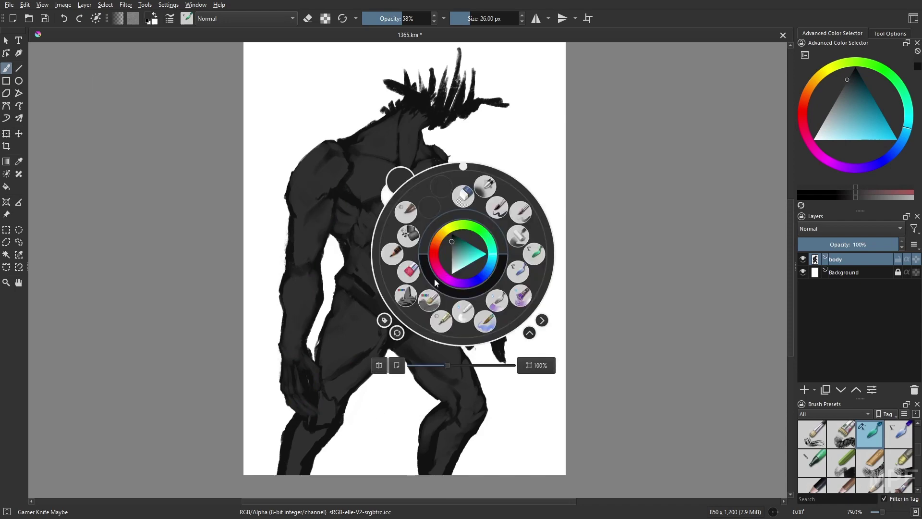
{"action": "left_click", "coordinate": [434, 283]}
{"action": "left_click_drag", "start_coordinate": [439, 231], "coordinate": [446, 249]}
{"action": "left_click", "coordinate": [464, 255], "text": "ctrl"}
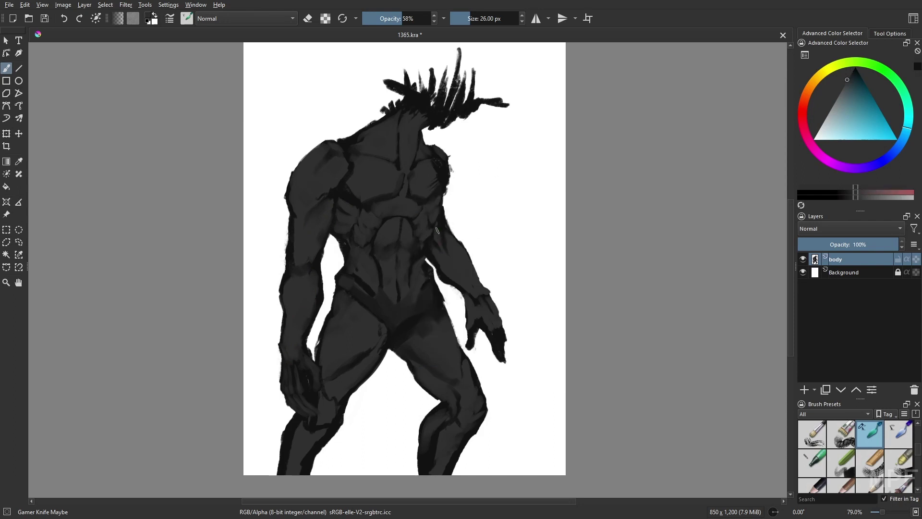
Step: Shade the slope between neck and shoulder with near-black, mirror the view, and blend the edge with dark grey
{"action": "left_click", "coordinate": [405, 192], "text": "ctrl"}
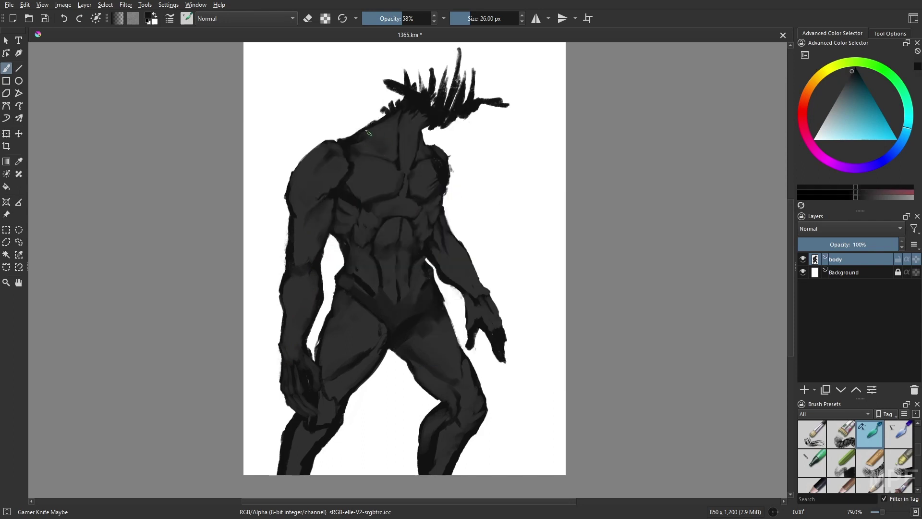
{"action": "key", "text": "m"}
{"action": "right_click", "coordinate": [450, 155]}
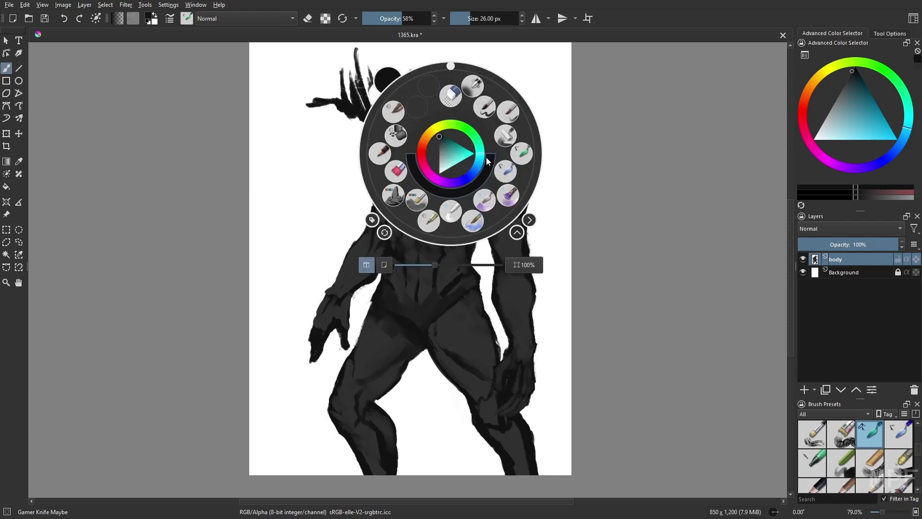
{"action": "left_click", "coordinate": [439, 142]}
{"action": "right_click", "coordinate": [439, 145]}
{"action": "left_click_drag", "start_coordinate": [435, 122], "coordinate": [468, 142]}
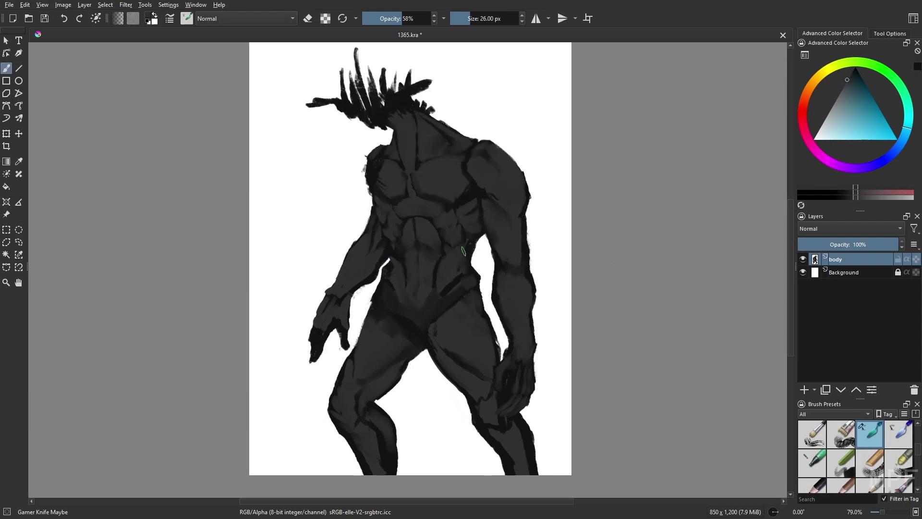
Step: Refine the neck muscles and the chest up to the shoulder with alternating near-black and dark grey strokes
{"action": "right_click", "coordinate": [431, 144]}
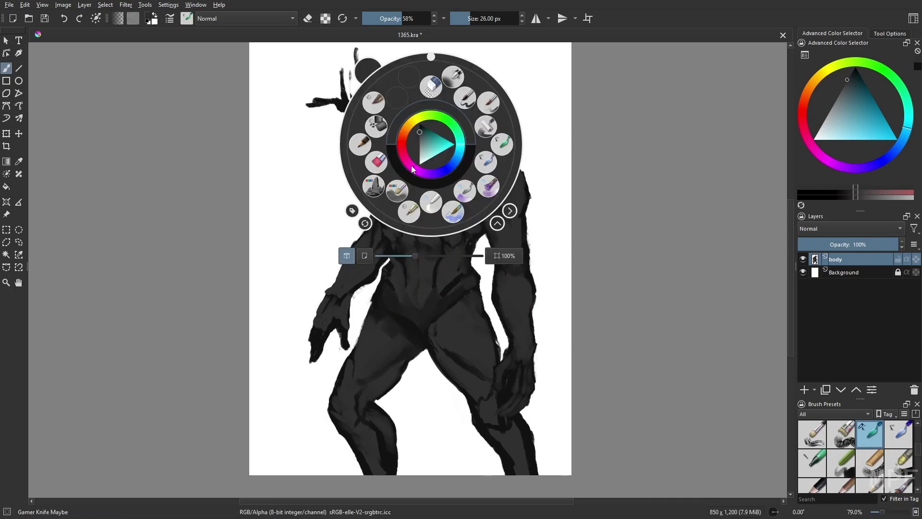
{"action": "left_click", "coordinate": [420, 128]}
{"action": "right_click", "coordinate": [420, 128]}
{"action": "left_click_drag", "start_coordinate": [402, 134], "coordinate": [408, 195]}
{"action": "right_click", "coordinate": [404, 144]}
{"action": "left_click", "coordinate": [408, 136]}
{"action": "right_click", "coordinate": [427, 198]}
{"action": "left_click", "coordinate": [424, 166]}
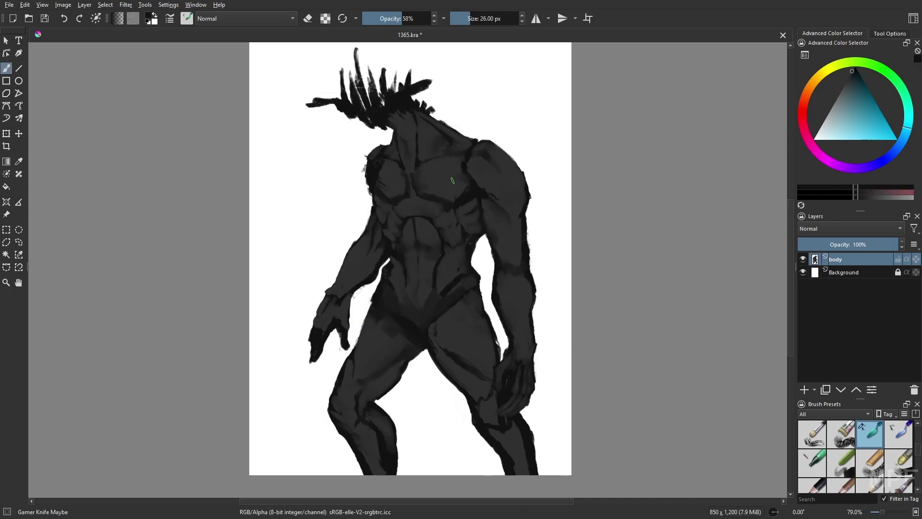
{"action": "right_click", "coordinate": [502, 202]}
{"action": "left_click", "coordinate": [473, 176]}
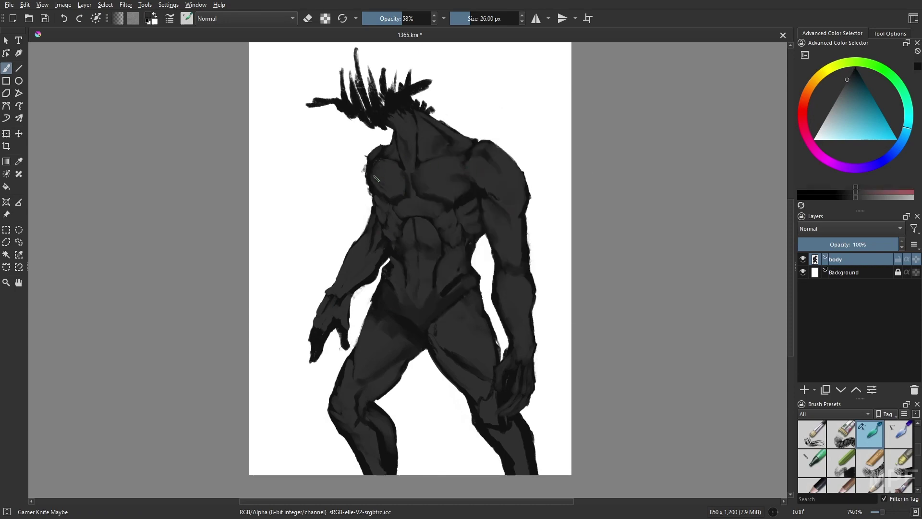
Step: Mirror the view, reduce the brush to 14 px and refine the transition between the collarbone, shoulder and chest
{"action": "key", "text": "m"}
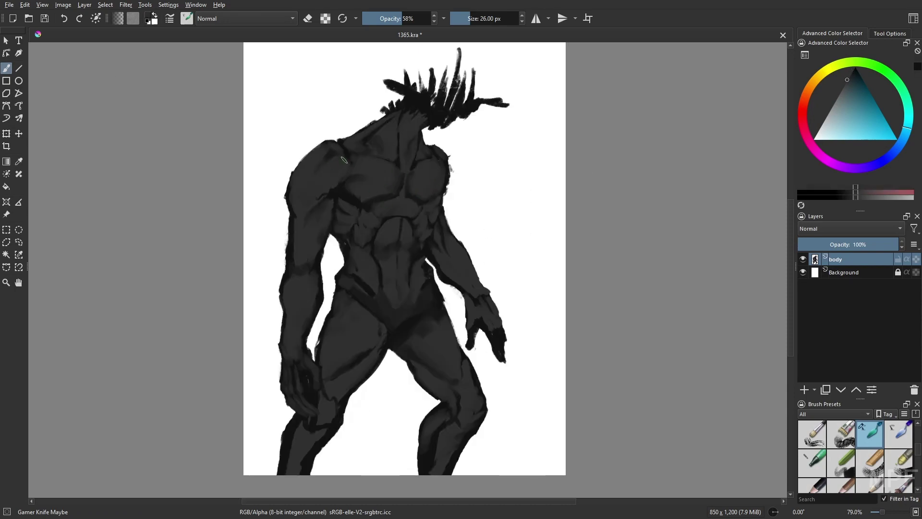
{"action": "left_click", "coordinate": [343, 186], "text": "ctrl"}
{"action": "key", "text": "bracketleft"}
{"action": "left_click", "coordinate": [358, 157], "text": "ctrl"}
{"action": "left_click_drag", "start_coordinate": [350, 149], "coordinate": [354, 158]}
{"action": "right_click", "coordinate": [375, 158]}
{"action": "right_click", "coordinate": [376, 158]}
{"action": "left_click", "coordinate": [374, 156], "text": "ctrl"}
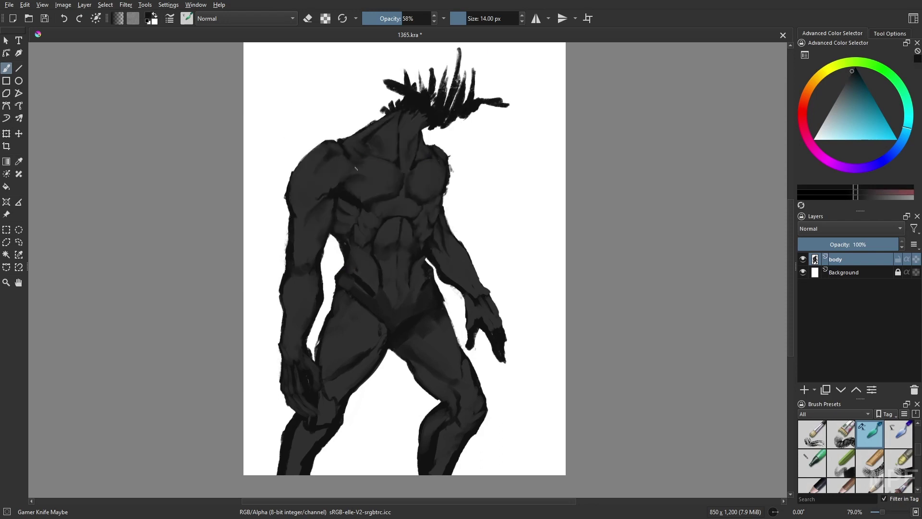
Step: Touch up the side of the abdomen and the lower chest edge with sampled near-black and dark grey
{"action": "right_click", "coordinate": [415, 243]}
{"action": "right_click", "coordinate": [416, 242]}
{"action": "left_click", "coordinate": [417, 240], "text": "ctrl"}
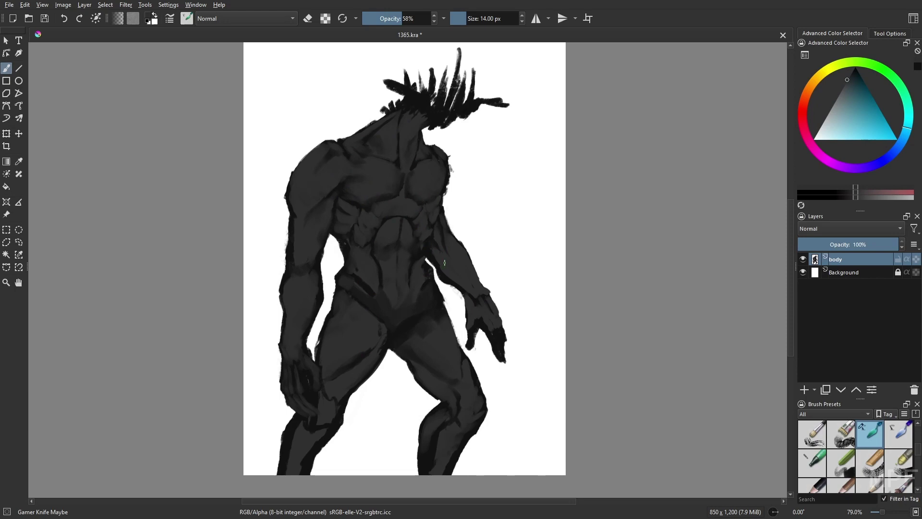
{"action": "right_click", "coordinate": [442, 206]}
{"action": "left_click", "coordinate": [411, 196], "text": "ctrl"}
{"action": "right_click", "coordinate": [437, 206]}
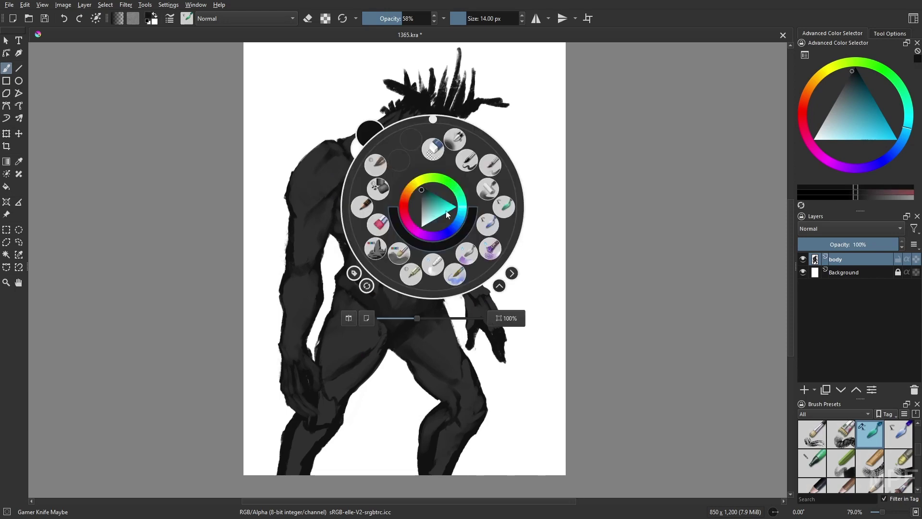
{"action": "left_click", "coordinate": [392, 200], "text": "ctrl"}
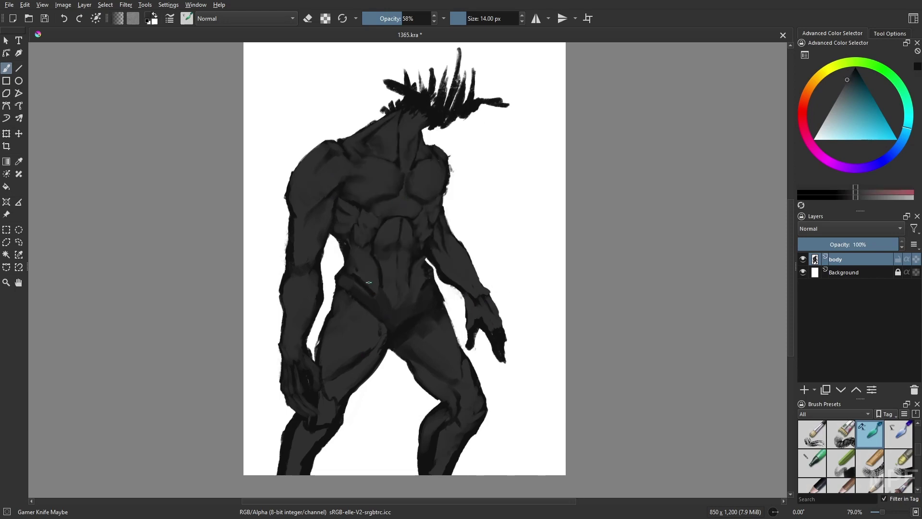
Step: Blend the hip lines, enlarge the brush to 35 px and darken the lower legs with near-black
{"action": "left_click_drag", "start_coordinate": [419, 298], "coordinate": [426, 284]}
{"action": "right_click", "coordinate": [395, 354]}
{"action": "left_click", "coordinate": [308, 423], "text": "ctrl"}
{"action": "key", "text": "bracketright"}
{"action": "key", "text": "bracketright"}
{"action": "key", "text": "bracketright"}
{"action": "key", "text": "bracketright"}
{"action": "key", "text": "bracketright"}
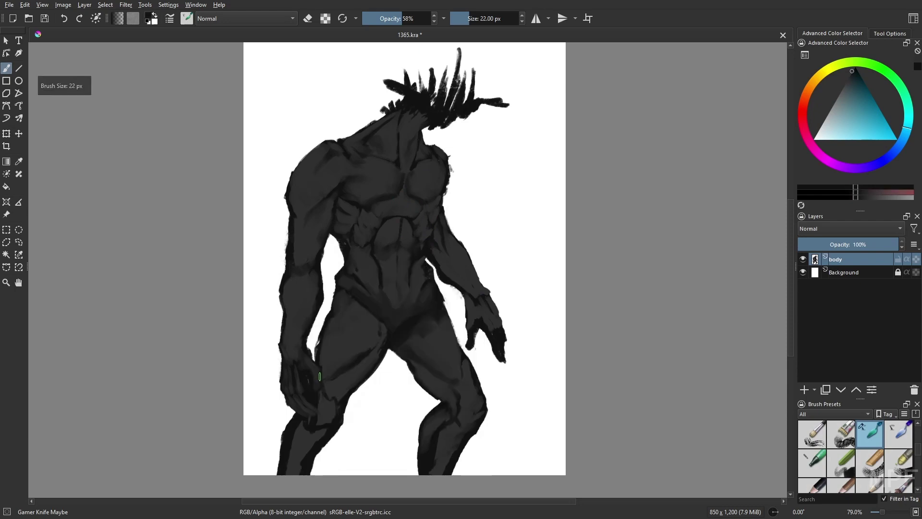
{"action": "left_click_drag", "start_coordinate": [307, 422], "coordinate": [288, 474]}
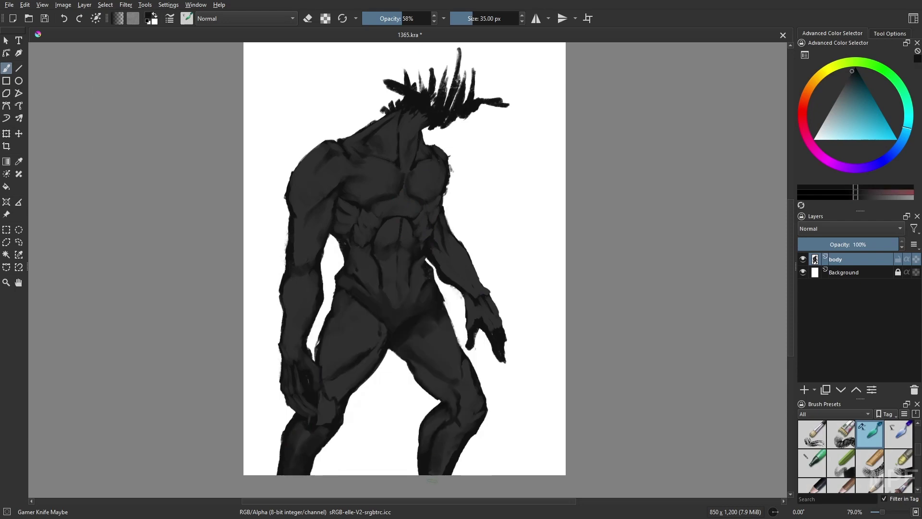
Step: Mirror the view, trim the edge behind the bent knee with the RGBA 06 Rock eraser, and return to Gamer Knife Maybe
{"action": "key", "text": "m"}
{"action": "key", "text": "e"}
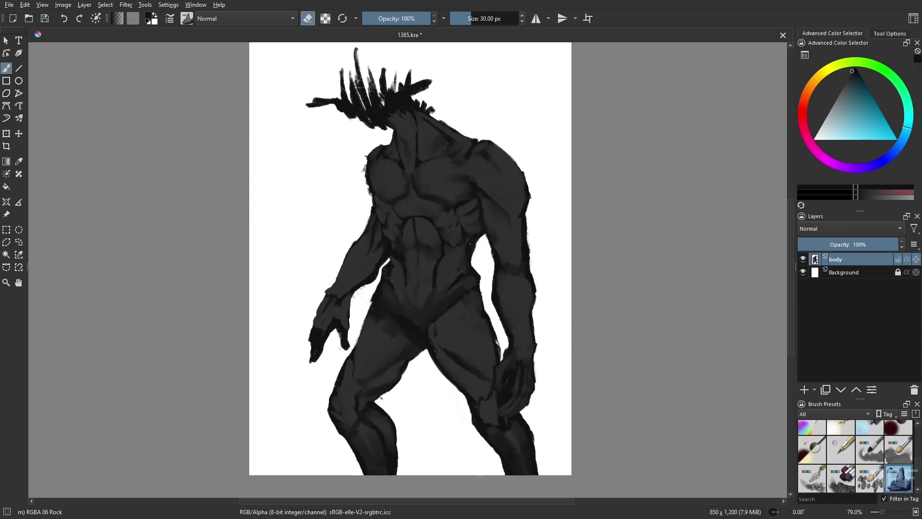
{"action": "key", "text": "/"}
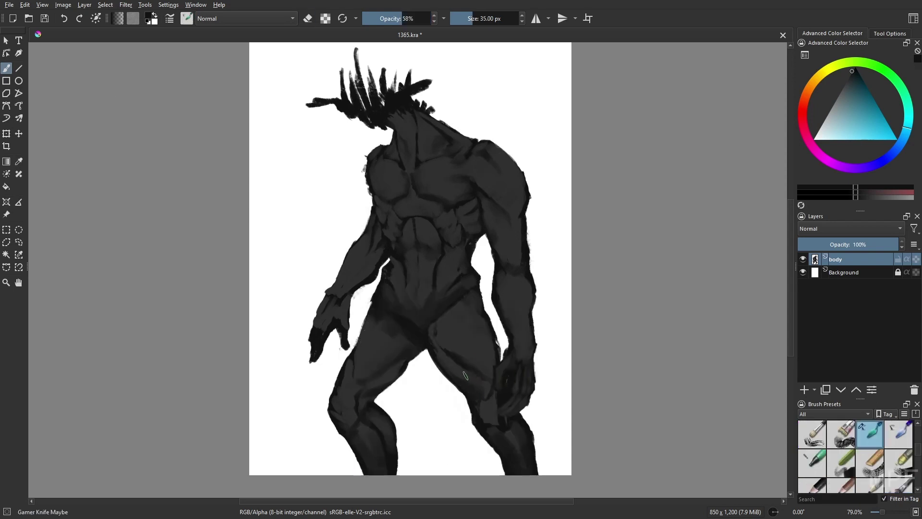
Step: Mirror the view, reduce the brush to 22 px and shade the knee and shin below the hanging hand
{"action": "key", "text": "m"}
{"action": "key", "text": "bracketleft"}
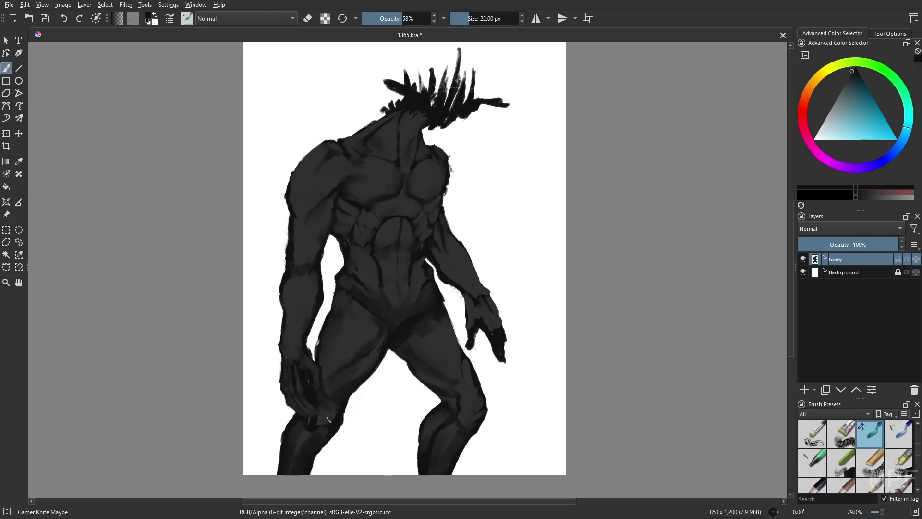
{"action": "mouse_move", "coordinate": [329, 408]}
{"action": "left_mouse_down"}
{"action": "mouse_move", "coordinate": [332, 416]}
{"action": "mouse_move", "coordinate": [299, 451]}
{"action": "left_mouse_up"}
{"action": "left_click", "coordinate": [334, 374], "text": "ctrl"}
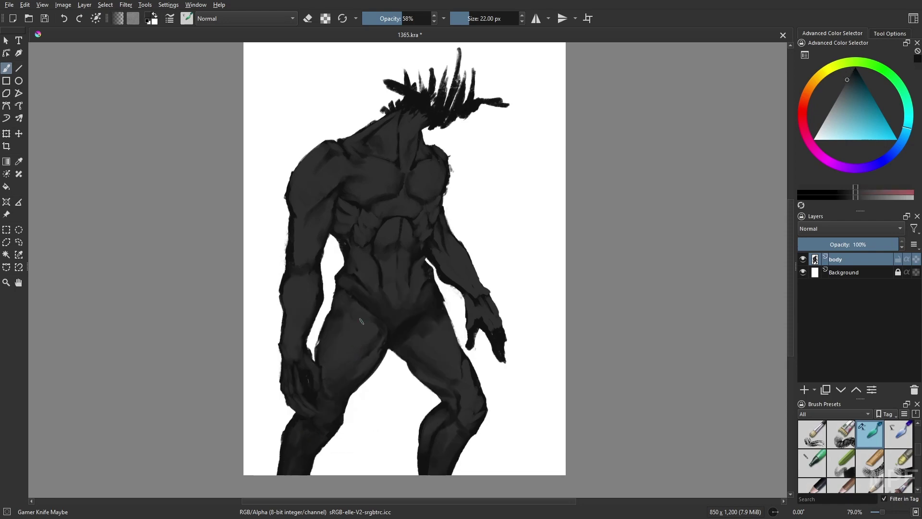
Step: Blend the hips, pelvis and upper thighs with dark grey and near-black strokes
{"action": "mouse_move", "coordinate": [410, 307]}
{"action": "left_mouse_down"}
{"action": "mouse_move", "coordinate": [412, 294]}
{"action": "mouse_move", "coordinate": [344, 271]}
{"action": "mouse_move", "coordinate": [370, 293]}
{"action": "mouse_move", "coordinate": [336, 294]}
{"action": "left_mouse_up"}
{"action": "right_click", "coordinate": [389, 322]}
{"action": "left_click", "coordinate": [396, 342]}
{"action": "right_click", "coordinate": [396, 342]}
{"action": "right_click", "coordinate": [418, 368]}
{"action": "left_click", "coordinate": [414, 349]}
{"action": "right_click", "coordinate": [414, 349]}
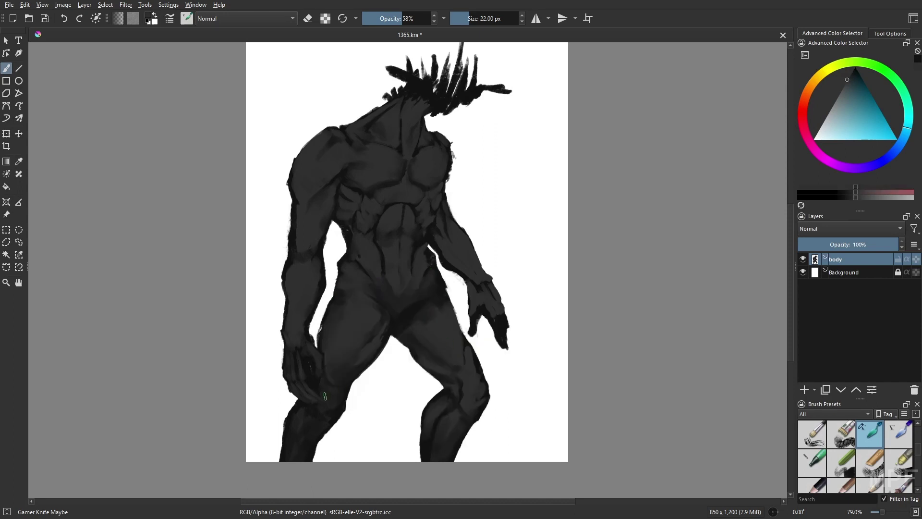
Step: Shade the lower leg below the hanging hand and touch up the bent arm near the elbow
{"action": "mouse_move", "coordinate": [325, 402]}
{"action": "left_mouse_down"}
{"action": "mouse_move", "coordinate": [324, 423]}
{"action": "mouse_move", "coordinate": [297, 457]}
{"action": "left_mouse_up"}
{"action": "left_click_drag", "start_coordinate": [299, 410], "coordinate": [290, 427]}
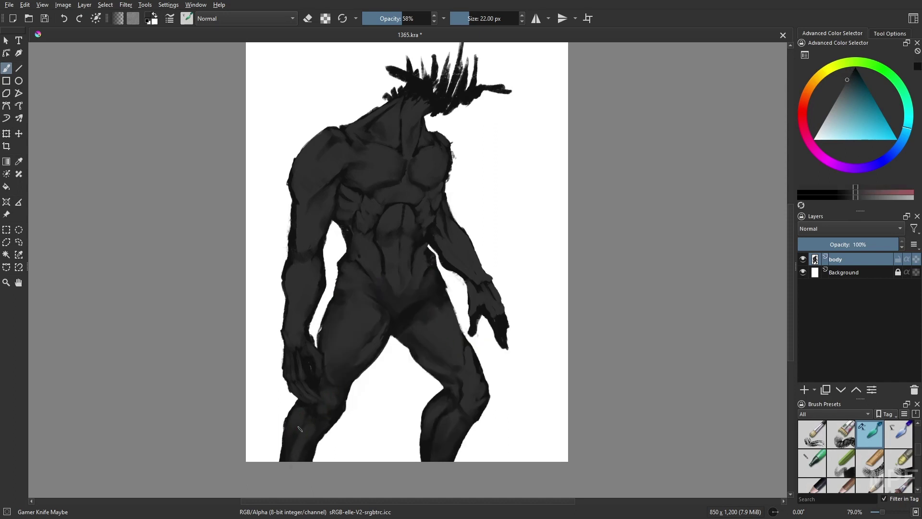
{"action": "left_click_drag", "start_coordinate": [447, 257], "coordinate": [437, 244]}
Step: Mirror the view and trim the bent arm's inner edge beside the waist with a 22 px RGBA 06 Rock eraser
{"action": "key", "text": "m"}
{"action": "key", "text": "slash"}
{"action": "key", "text": "e"}
{"action": "key", "text": "e"}
{"action": "key", "text": "bracketleft"}
{"action": "key", "text": "bracketleft"}
{"action": "key", "text": "bracketleft"}
{"action": "key", "text": "bracketleft"}
{"action": "left_click_drag", "start_coordinate": [364, 271], "coordinate": [378, 256]}
Step: Switch to the Gamer Knife Maybe brush at 35 px and shade the hanging arm from elbow to shoulder with dark grey and near-black
{"action": "right_click", "coordinate": [524, 310]}
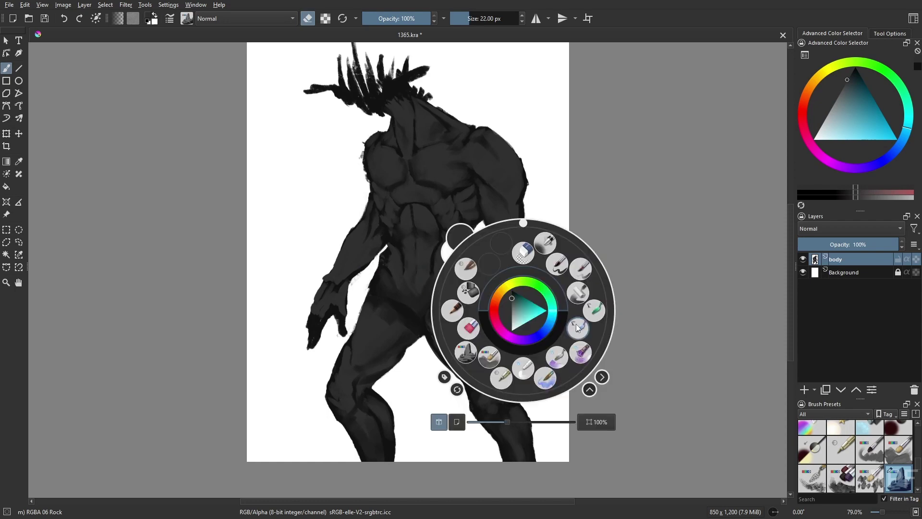
{"action": "left_click", "coordinate": [494, 268]}
{"action": "left_click", "coordinate": [524, 329], "text": "ctrl"}
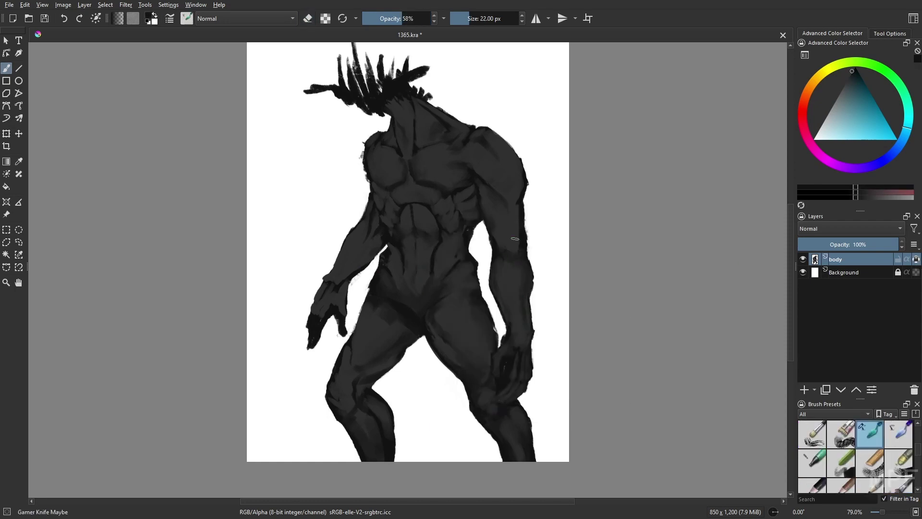
{"action": "key", "text": "bracketright"}
{"action": "key", "text": "bracketright"}
{"action": "key", "text": "bracketright"}
{"action": "right_click", "coordinate": [544, 237]}
{"action": "left_click", "coordinate": [530, 202]}
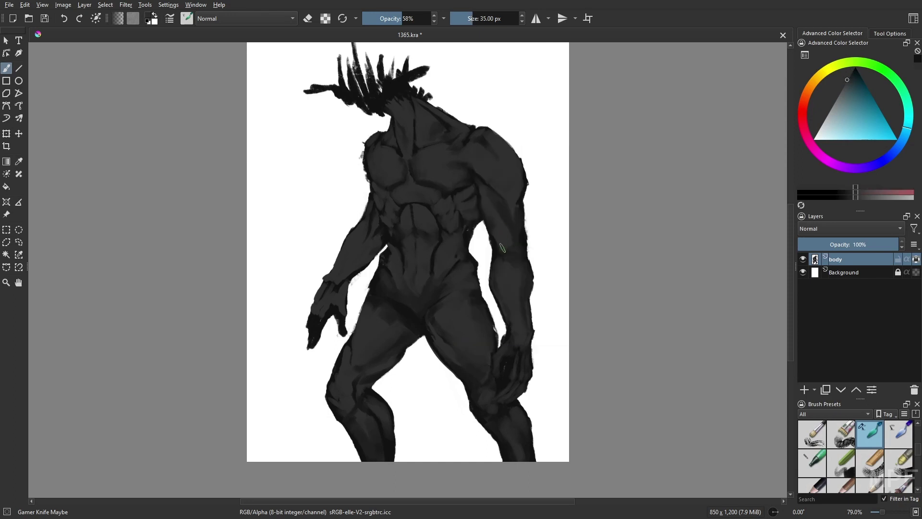
{"action": "left_click_drag", "start_coordinate": [521, 243], "coordinate": [523, 162]}
{"action": "right_click", "coordinate": [547, 205]}
{"action": "left_click", "coordinate": [507, 195]}
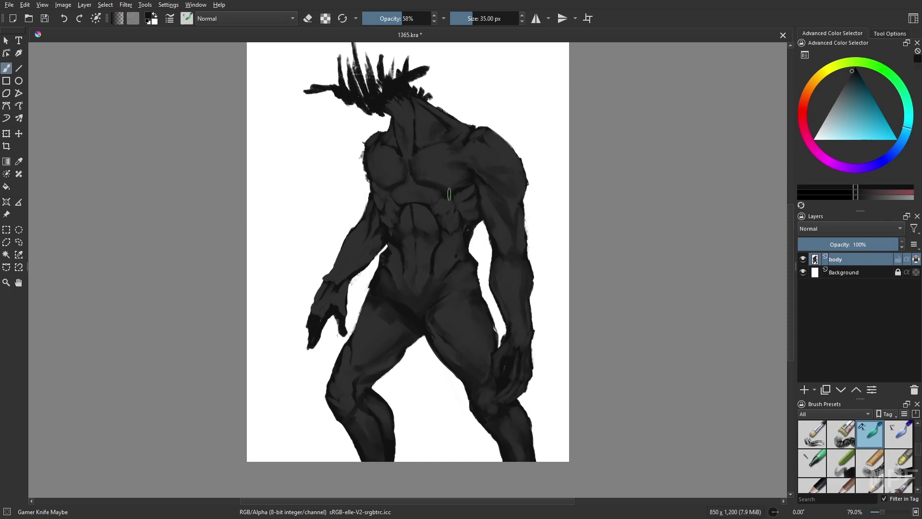
Step: Reduce the brush to 14.67 px, shade the open hand's palm and fingers, mirror the view and raise the opacity to 76%
{"action": "key", "text": "bracketleft"}
{"action": "key", "text": "bracketleft"}
{"action": "key", "text": "bracketleft"}
{"action": "key", "text": "bracketleft"}
{"action": "key", "text": "bracketleft"}
{"action": "right_click", "coordinate": [373, 275]}
{"action": "left_click", "coordinate": [335, 269]}
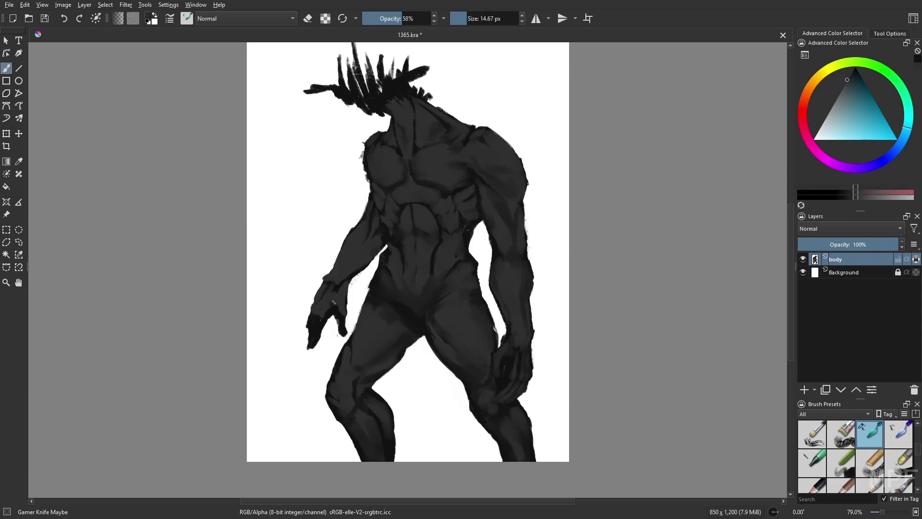
{"action": "left_click_drag", "start_coordinate": [328, 301], "coordinate": [337, 310]}
{"action": "key", "text": "m"}
{"action": "key", "text": "o"}
{"action": "key", "text": "o"}
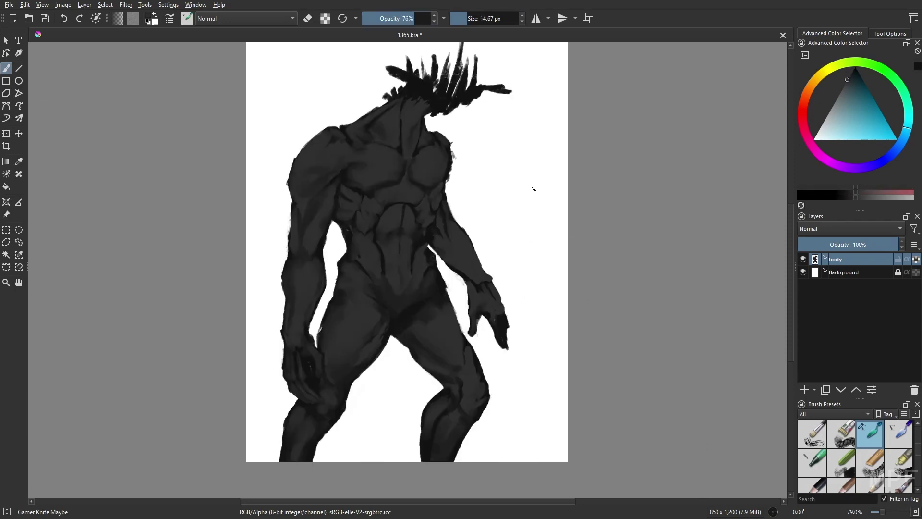
Step: Trim the open hand's outer edge and the bent arm's outer edge below the armpit with a 22 px RGBA 06 Rock eraser
{"action": "right_click", "coordinate": [534, 302]}
{"action": "left_click", "coordinate": [485, 353]}
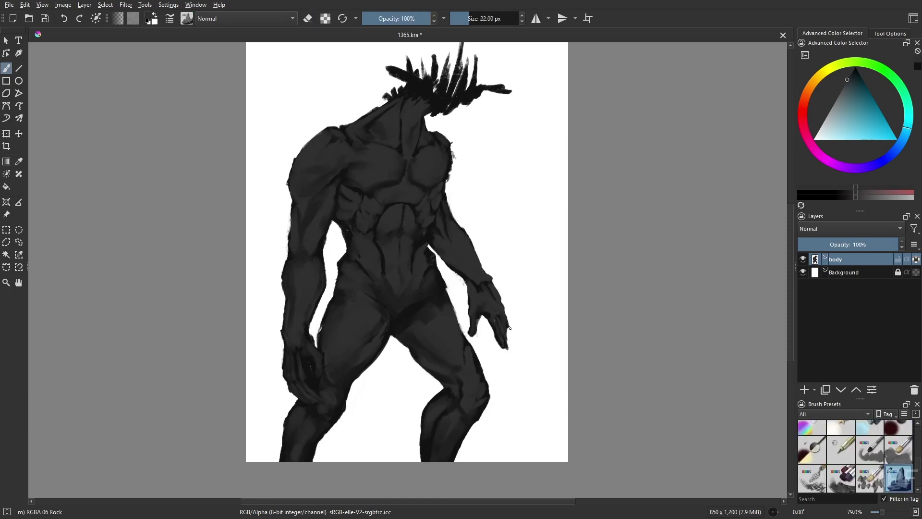
{"action": "key", "text": "e"}
{"action": "left_click_drag", "start_coordinate": [510, 332], "coordinate": [509, 323]}
{"action": "left_click_drag", "start_coordinate": [459, 218], "coordinate": [446, 195]}
Step: Return to the Gamer Knife Maybe brush at 29.14 px and shade the bent arm near the elbow with near-black
{"action": "right_click", "coordinate": [530, 319]}
{"action": "left_click", "coordinate": [599, 318]}
{"action": "left_click", "coordinate": [494, 313]}
{"action": "left_click", "coordinate": [471, 18]}
{"action": "left_click_drag", "start_coordinate": [447, 252], "coordinate": [452, 265]}
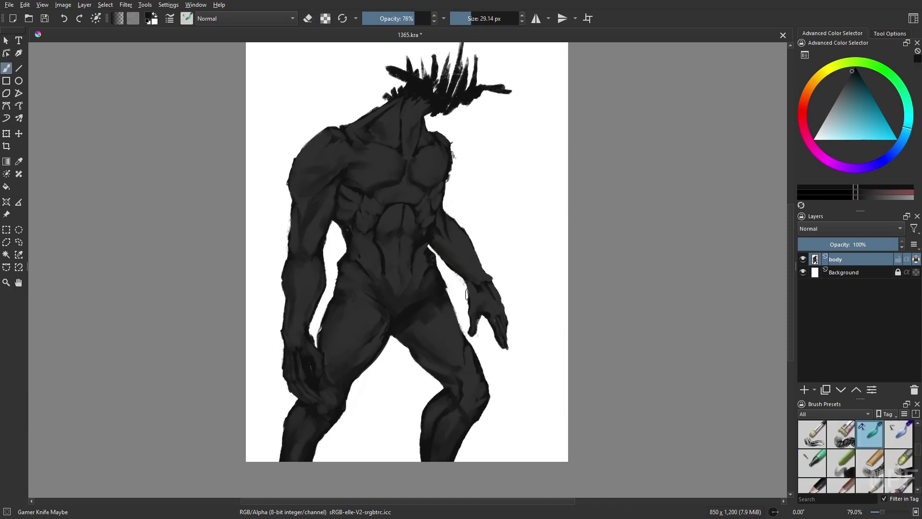
Step: Mirror the view and define the hanging arm's biceps and triceps with alternating near-black and dark grey strokes
{"action": "key", "text": "m"}
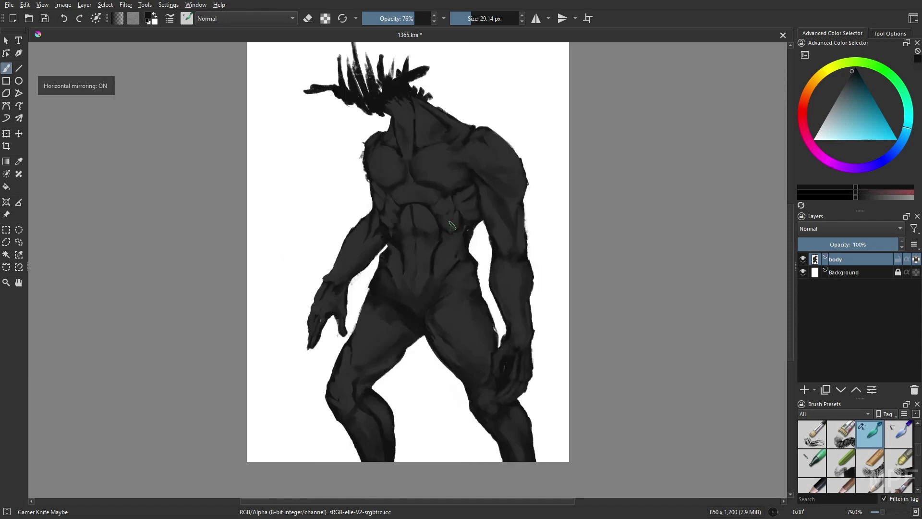
{"action": "mouse_move", "coordinate": [492, 189]}
{"action": "left_mouse_down"}
{"action": "mouse_move", "coordinate": [501, 200]}
{"action": "mouse_move", "coordinate": [488, 202]}
{"action": "left_mouse_up"}
{"action": "left_click", "coordinate": [491, 197], "text": "ctrl"}
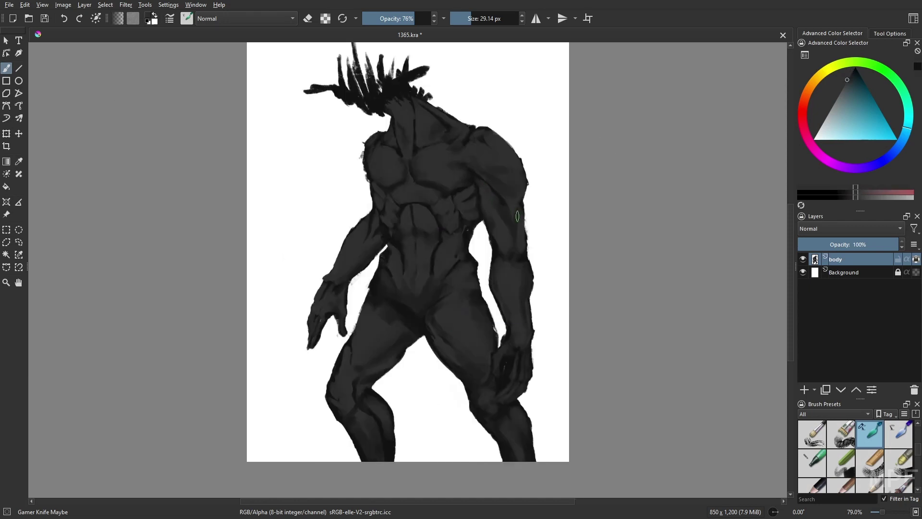
{"action": "right_click", "coordinate": [552, 217]}
{"action": "right_click", "coordinate": [586, 215]}
{"action": "left_click", "coordinate": [504, 194], "text": "ctrl"}
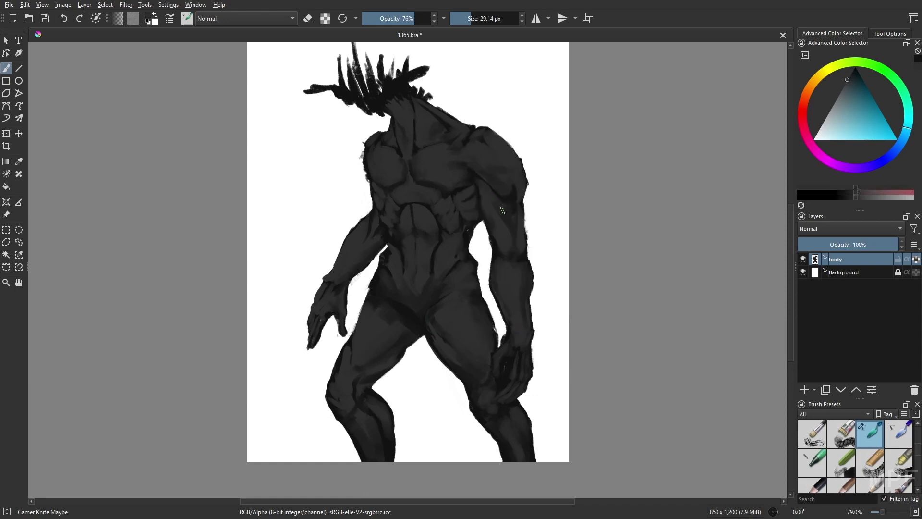
{"action": "left_click_drag", "start_coordinate": [504, 208], "coordinate": [512, 201]}
Step: Reduce the brush to 22 px, mirror the view and blend the thigh below the open hand with dark grey and near-black
{"action": "key", "text": "bracketleft"}
{"action": "key", "text": "bracketleft"}
{"action": "key", "text": "bracketleft"}
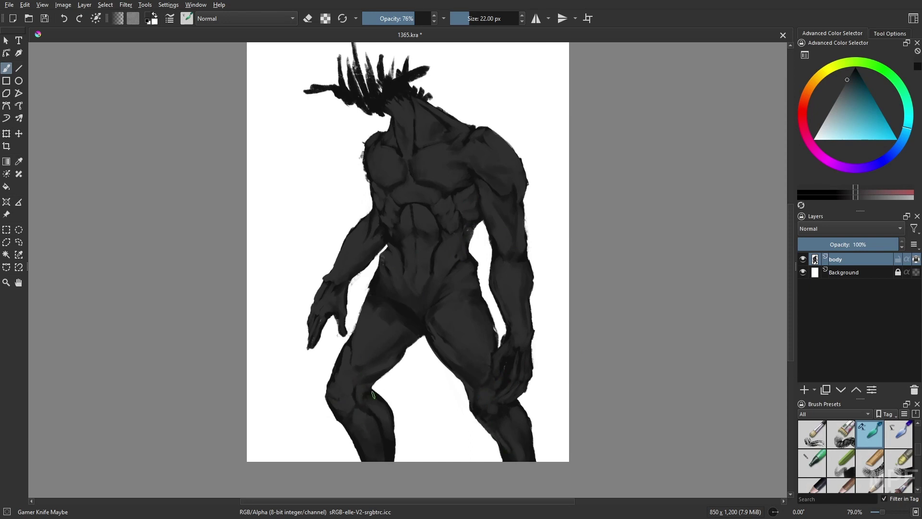
{"action": "key", "text": "m"}
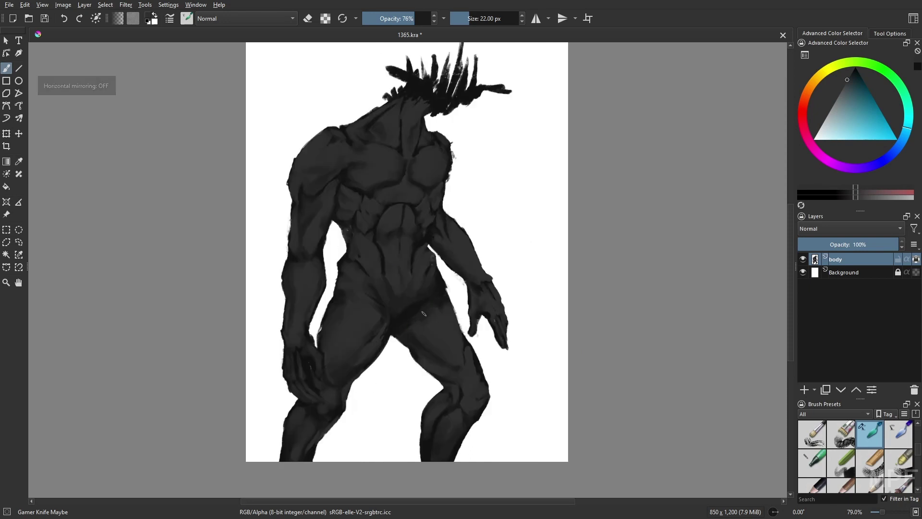
{"action": "right_click", "coordinate": [423, 375]}
{"action": "left_click", "coordinate": [423, 375]}
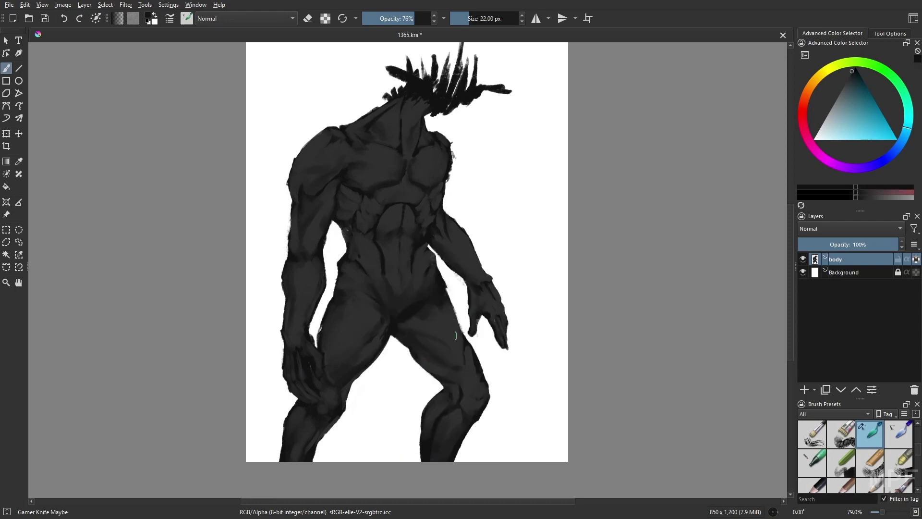
{"action": "left_click", "coordinate": [456, 335], "text": "ctrl"}
{"action": "left_click_drag", "start_coordinate": [439, 346], "coordinate": [459, 358]}
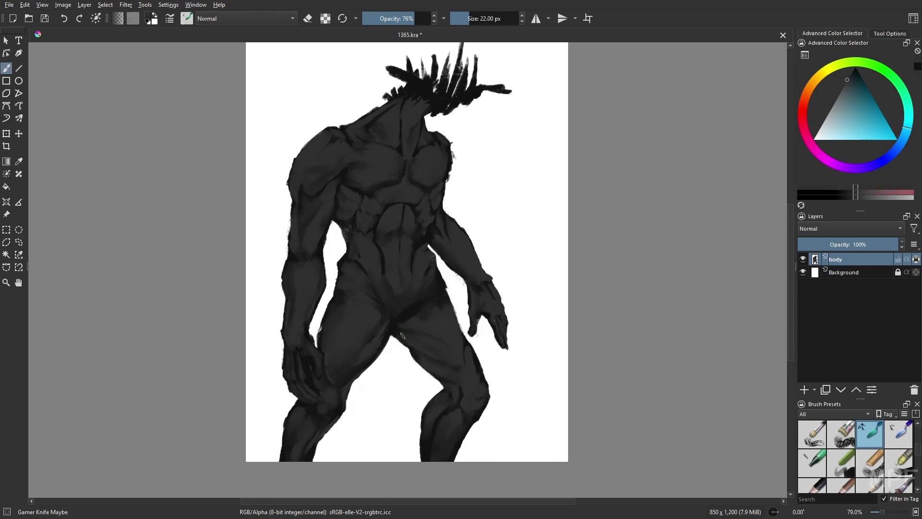
Step: Lower the brush opacity to 55% and shade the groin, inner thighs and hanging hand
{"action": "key", "text": "k"}
{"action": "key", "text": "i"}
{"action": "key", "text": "i"}
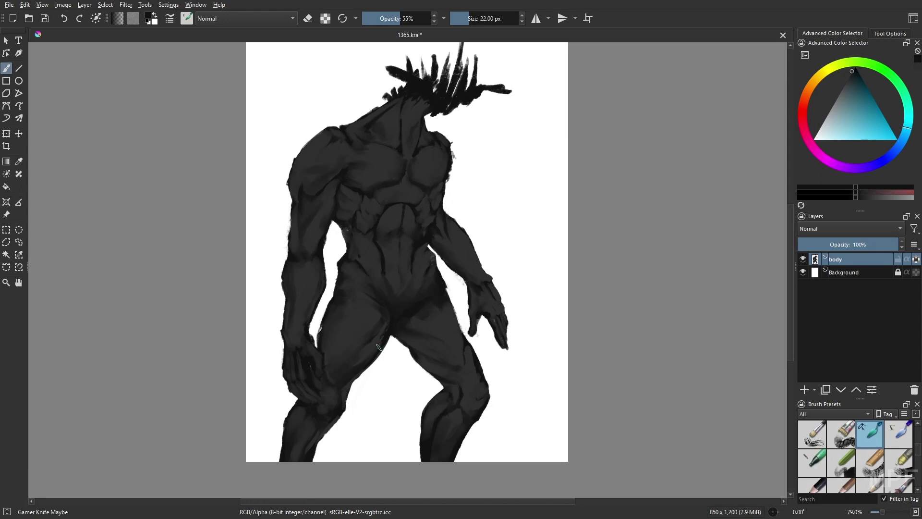
{"action": "right_click", "coordinate": [321, 368]}
{"action": "left_click", "coordinate": [322, 406]}
{"action": "left_click_drag", "start_coordinate": [310, 370], "coordinate": [313, 382]}
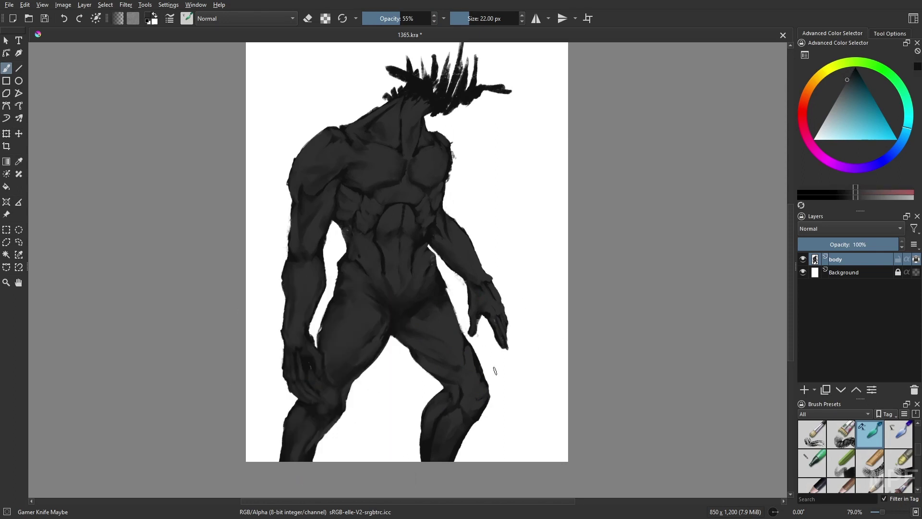
Step: Lighten the brush colour to a mid grey and highlight the neck muscle and the slope from neck to shoulder
{"action": "key", "text": "l"}
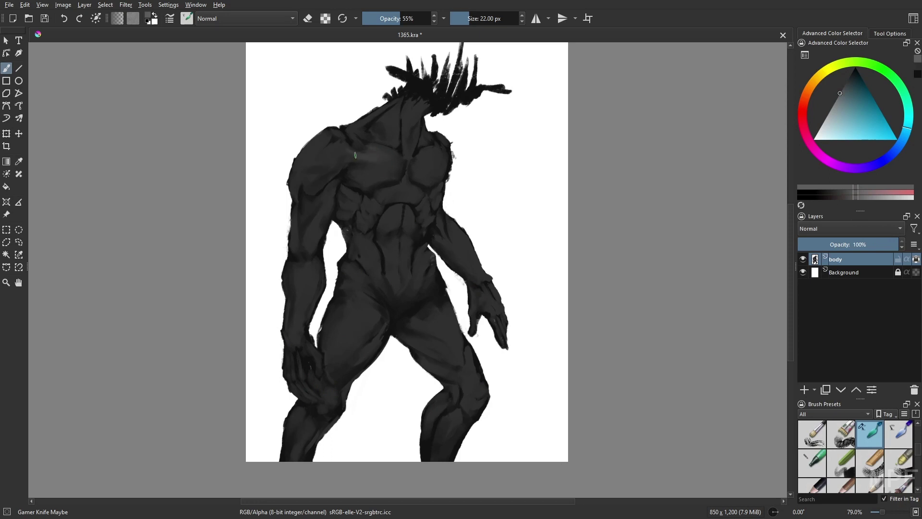
{"action": "left_click_drag", "start_coordinate": [402, 122], "coordinate": [406, 149]}
{"action": "left_click_drag", "start_coordinate": [374, 111], "coordinate": [345, 128]}
{"action": "left_click_drag", "start_coordinate": [359, 124], "coordinate": [351, 137]}
Step: Mirror the view and highlight the upper chest and the hanging arm's shoulder in lighter grey with a 20.30 px brush
{"action": "key", "text": "m"}
{"action": "key", "text": "bracketleft"}
{"action": "key", "text": "bracketleft"}
{"action": "key", "text": "bracketleft"}
{"action": "key", "text": "bracketleft"}
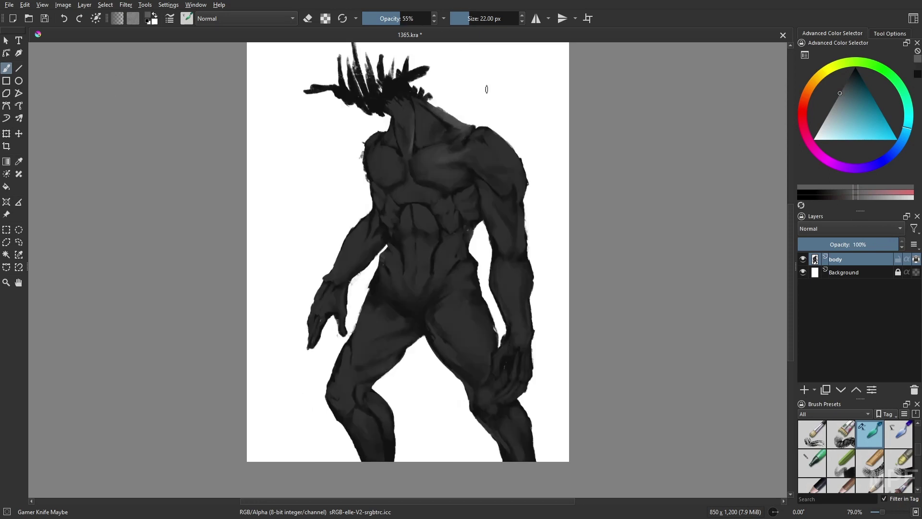
{"action": "left_click_drag", "start_coordinate": [498, 96], "coordinate": [512, 96]}
{"action": "left_click_drag", "start_coordinate": [471, 145], "coordinate": [515, 163]}
{"action": "left_click", "coordinate": [469, 19]}
{"action": "mouse_move", "coordinate": [474, 141]}
{"action": "left_mouse_down"}
{"action": "mouse_move", "coordinate": [482, 129]}
{"action": "mouse_move", "coordinate": [522, 154]}
{"action": "left_mouse_up"}
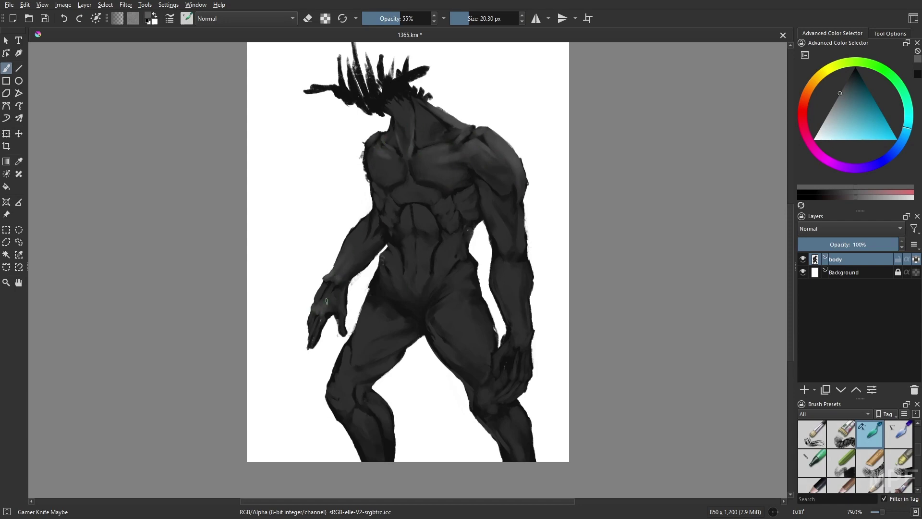
Step: Highlight the forearms, hands, ribs and abdominal muscles in lighter grey with 15 px and 24 px brushes, mirroring the view in between
{"action": "key", "text": "bracketleft"}
{"action": "key", "text": "bracketleft"}
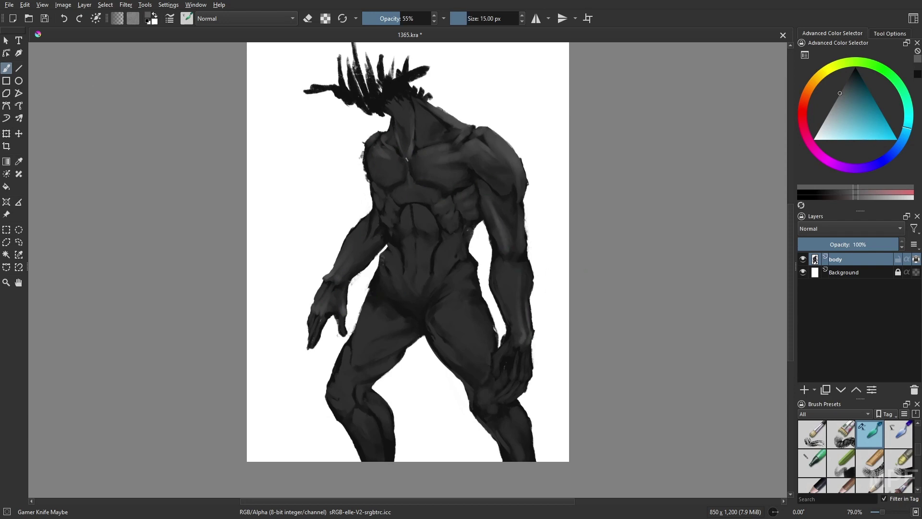
{"action": "key", "text": "m"}
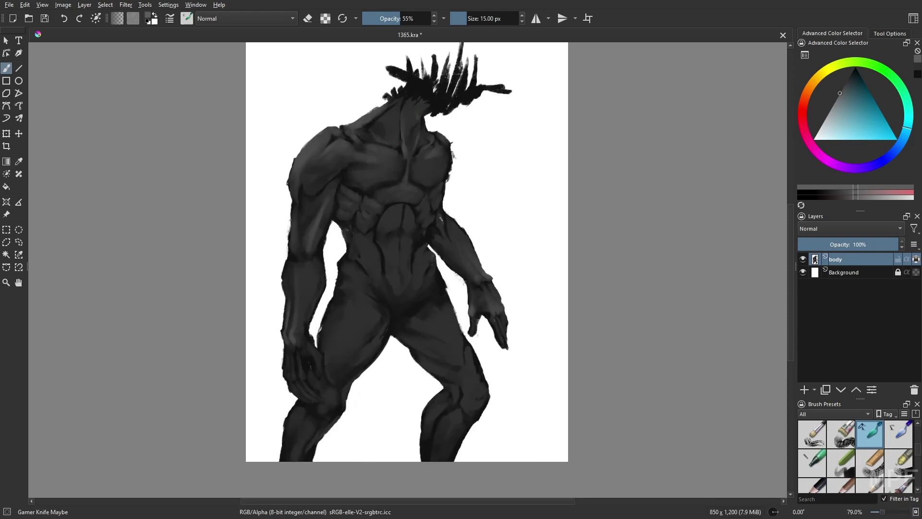
{"action": "key", "text": "bracketright"}
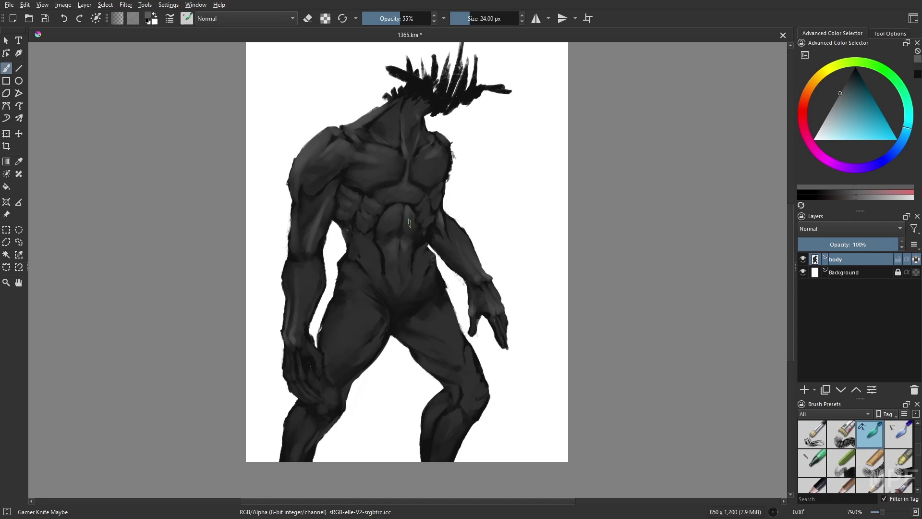
{"action": "key", "text": "m"}
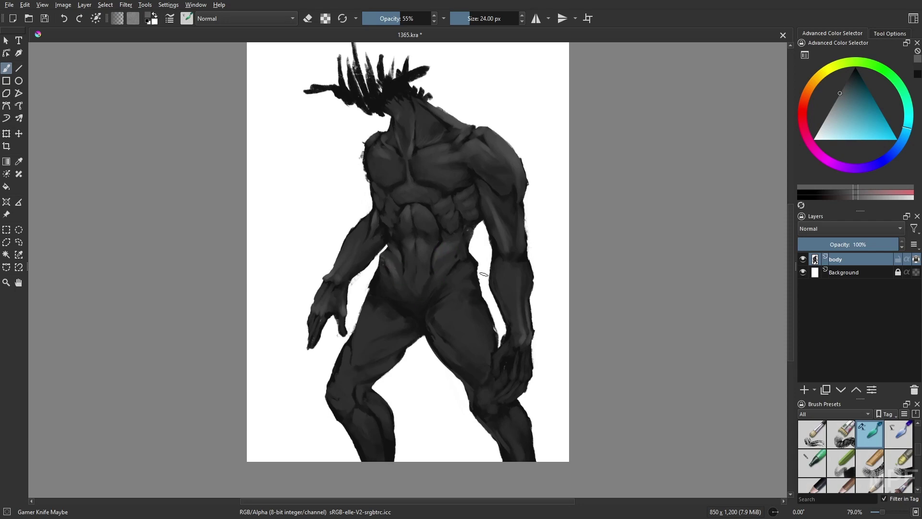
Step: Set the brush to 53.86 px and 38% opacity and paint soft grey highlights on both upper thighs
{"action": "key", "text": "bracketleft"}
{"action": "left_click", "coordinate": [476, 18]}
{"action": "left_click", "coordinate": [388, 18]}
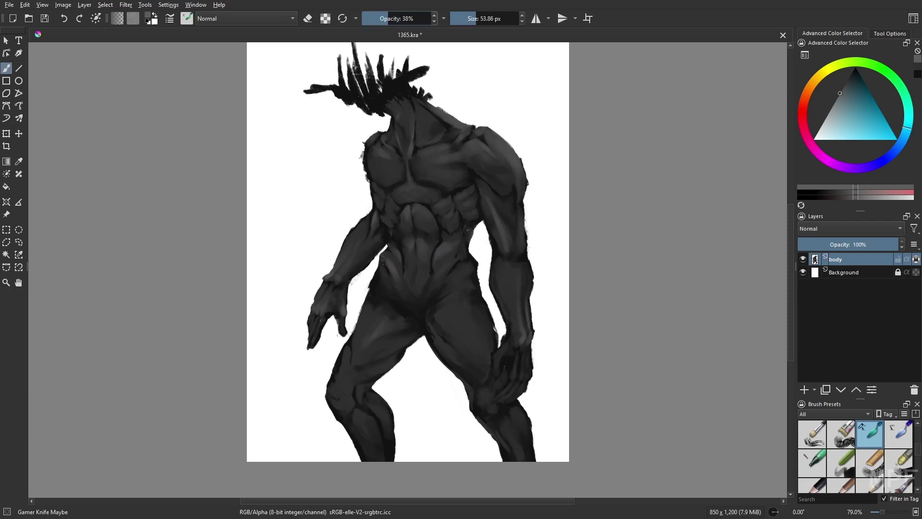
{"action": "left_click_drag", "start_coordinate": [372, 312], "coordinate": [358, 334]}
{"action": "mouse_move", "coordinate": [467, 305]}
{"action": "left_mouse_down"}
{"action": "mouse_move", "coordinate": [445, 315]}
{"action": "mouse_move", "coordinate": [474, 323]}
{"action": "left_mouse_up"}
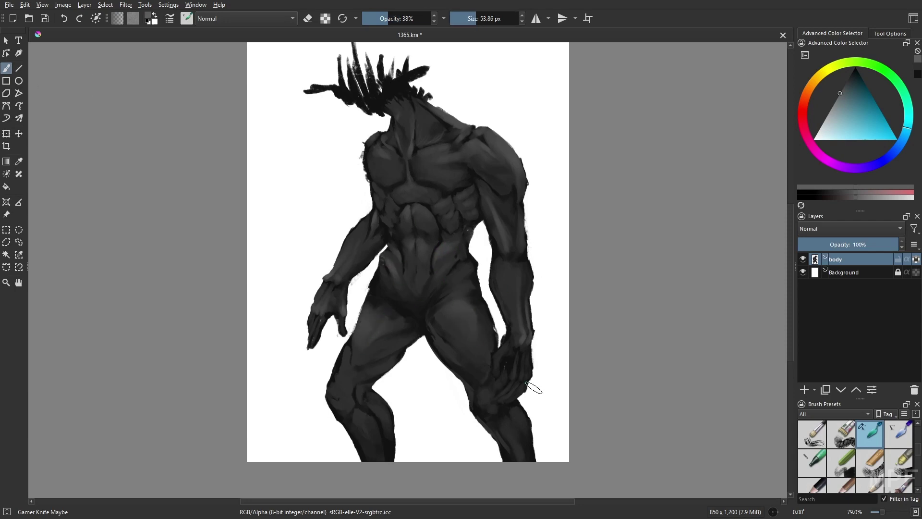
Step: Mirror the view and highlight the knees and lower legs, reducing the brush to 32 px and 22 px
{"action": "key", "text": "m"}
{"action": "key", "text": "bracketleft"}
{"action": "key", "text": "bracketleft"}
{"action": "key", "text": "bracketleft"}
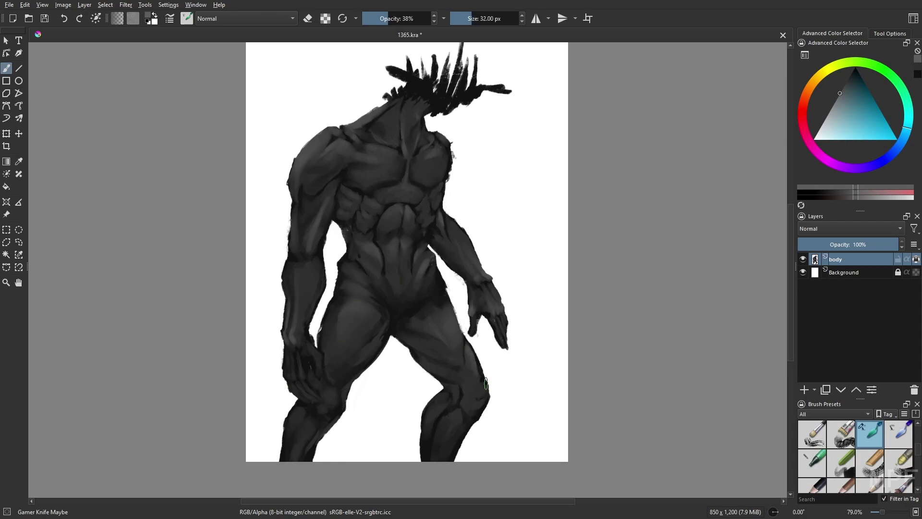
{"action": "key", "text": "bracketleft"}
{"action": "key", "text": "bracketleft"}
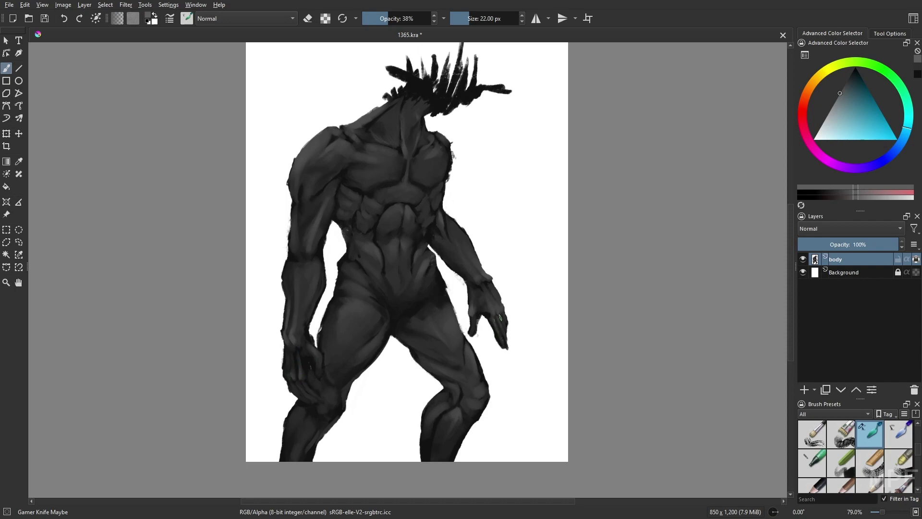
Step: Reduce the brush to 9 px, switch to the 3 px liner brush, mirror the view and add fine near-black accents to the torso
{"action": "key", "text": "bracketleft"}
{"action": "key", "text": "bracketleft"}
{"action": "key", "text": "bracketleft"}
{"action": "key", "text": "bracketleft"}
{"action": "key", "text": "bracketleft"}
{"action": "key", "text": "bracketleft"}
{"action": "key", "text": "slash"}
{"action": "key", "text": "m"}
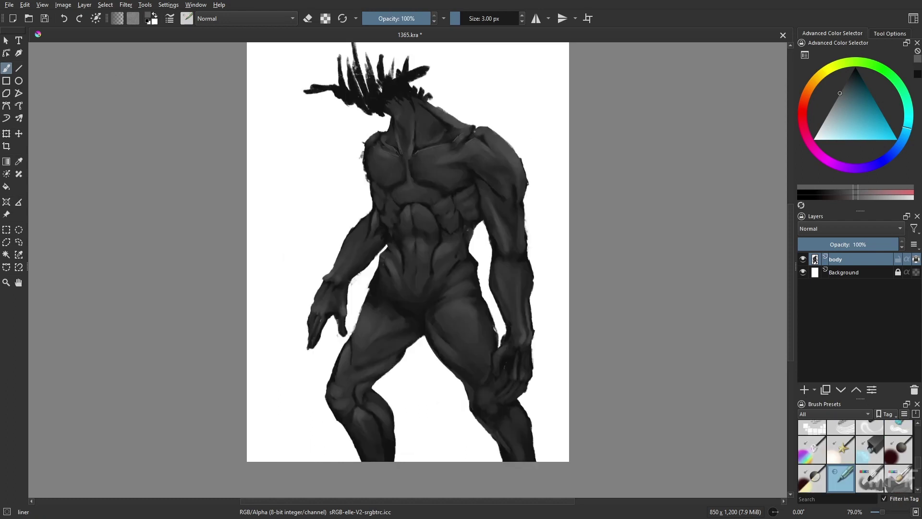
{"action": "left_click", "coordinate": [500, 320], "text": "ctrl"}
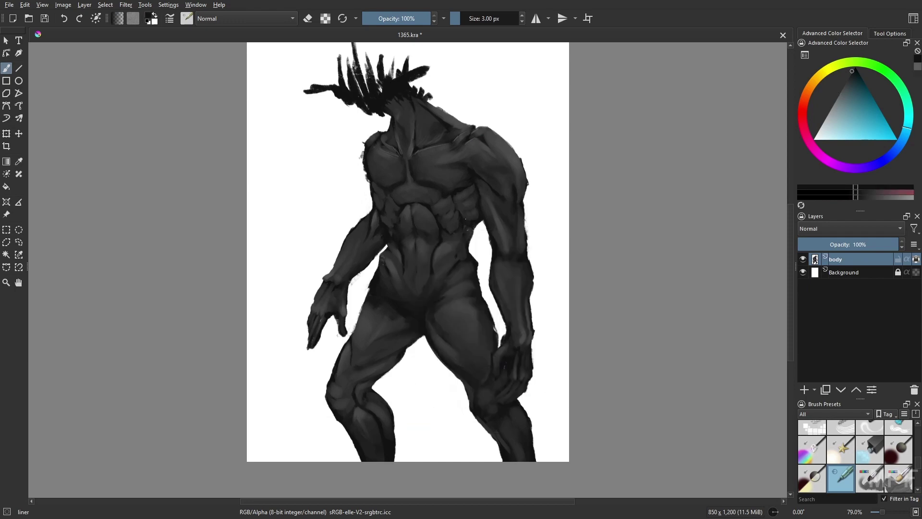
Step: Return to the 9 px Gamer Knife Maybe brush, touch up the torso and arms at 55% opacity, and fit the page in view
{"action": "key", "text": "slash"}
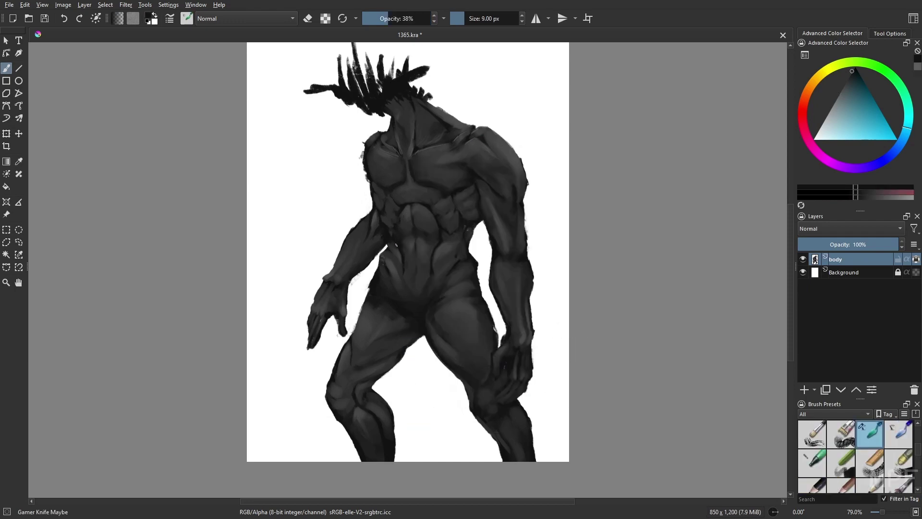
{"action": "right_click", "coordinate": [415, 250]}
{"action": "left_click", "coordinate": [410, 234]}
{"action": "right_click", "coordinate": [432, 249]}
{"action": "left_click", "coordinate": [425, 239]}
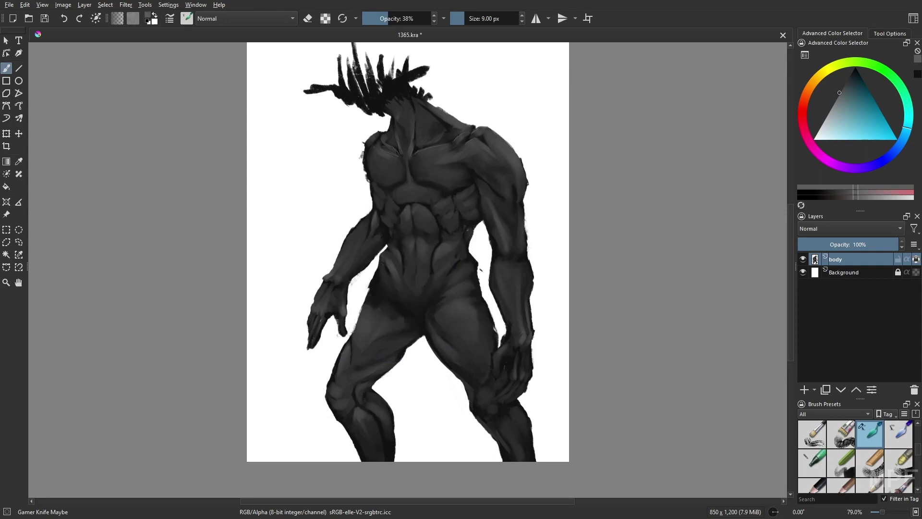
{"action": "left_click", "coordinate": [400, 18]}
{"action": "key", "text": "d"}
{"action": "key", "text": "2"}
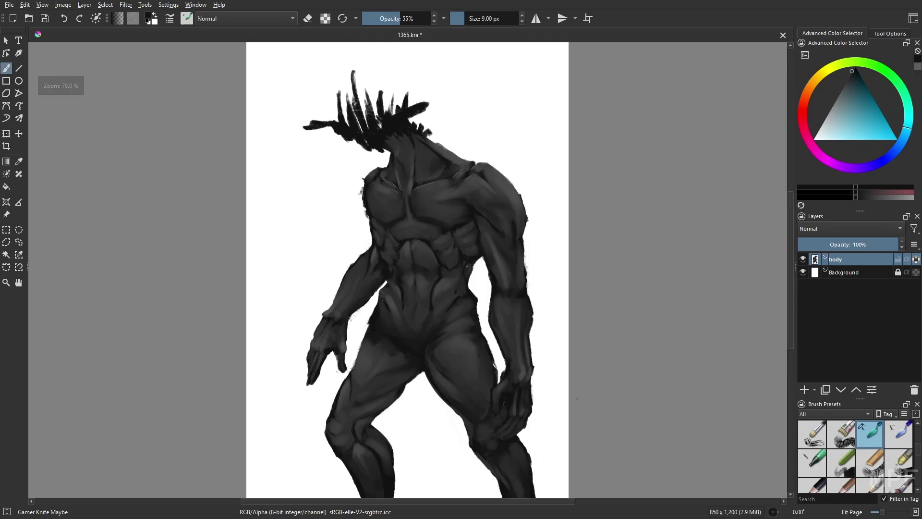
Step: Add a new layer named "extra" between the Background and body layers
{"action": "left_click", "coordinate": [847, 274]}
{"action": "key", "text": "Insert"}
{"action": "double_click", "coordinate": [840, 274]}
{"action": "type", "text": "extra"}
{"action": "key", "text": "Return"}
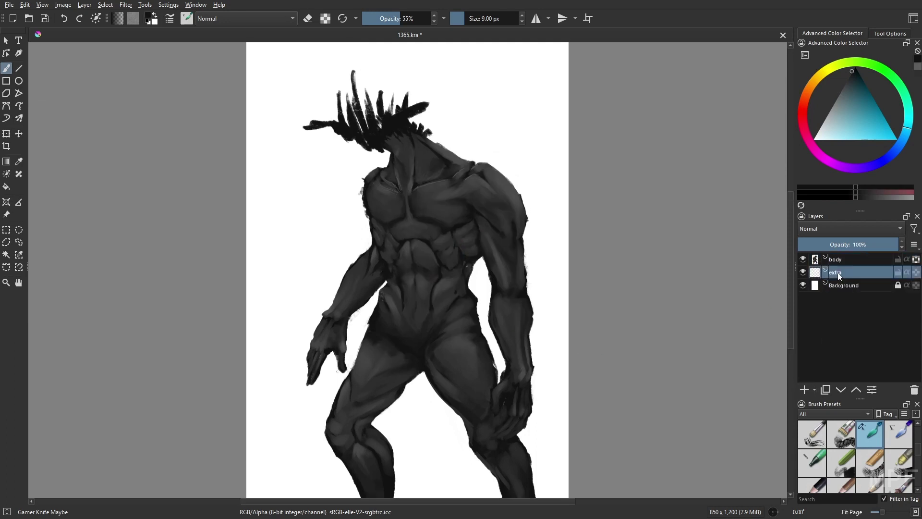
Step: Choose the m) RGBA 02 Thickpaint brush at about 60 px and paint black flowing hair strands from the head on the "extra" layer
{"action": "right_click", "coordinate": [671, 368]}
{"action": "left_click", "coordinate": [635, 413]}
{"action": "left_click_drag", "start_coordinate": [407, 71], "coordinate": [388, 71]}
{"action": "left_click_drag", "start_coordinate": [369, 126], "coordinate": [386, 61]}
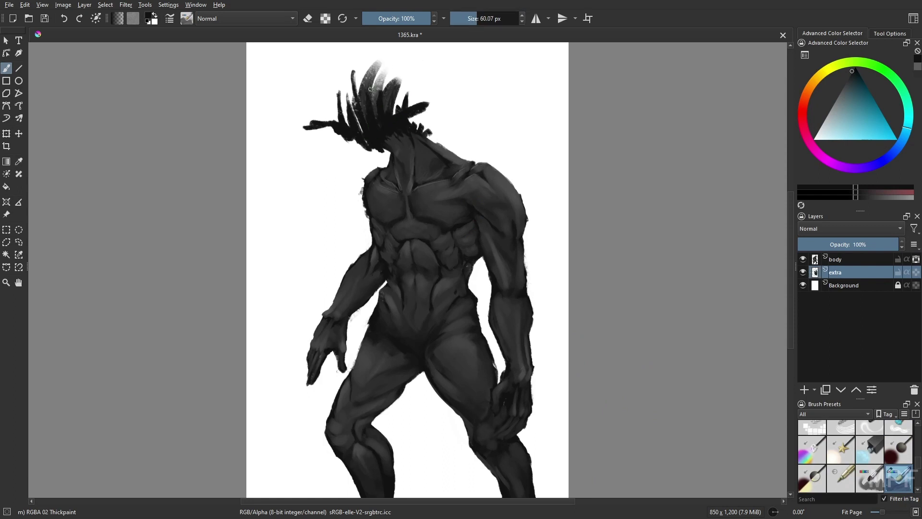
{"action": "left_click_drag", "start_coordinate": [337, 131], "coordinate": [361, 80]}
{"action": "left_click_drag", "start_coordinate": [347, 120], "coordinate": [379, 53]}
{"action": "left_click_drag", "start_coordinate": [387, 107], "coordinate": [562, 55]}
{"action": "left_click_drag", "start_coordinate": [461, 91], "coordinate": [457, 120]}
{"action": "left_click_drag", "start_coordinate": [359, 117], "coordinate": [391, 72]}
{"action": "mouse_move", "coordinate": [390, 126]}
{"action": "left_mouse_down"}
{"action": "mouse_move", "coordinate": [546, 72]}
{"action": "mouse_move", "coordinate": [453, 103]}
{"action": "left_mouse_up"}
{"action": "left_click_drag", "start_coordinate": [404, 132], "coordinate": [466, 139]}
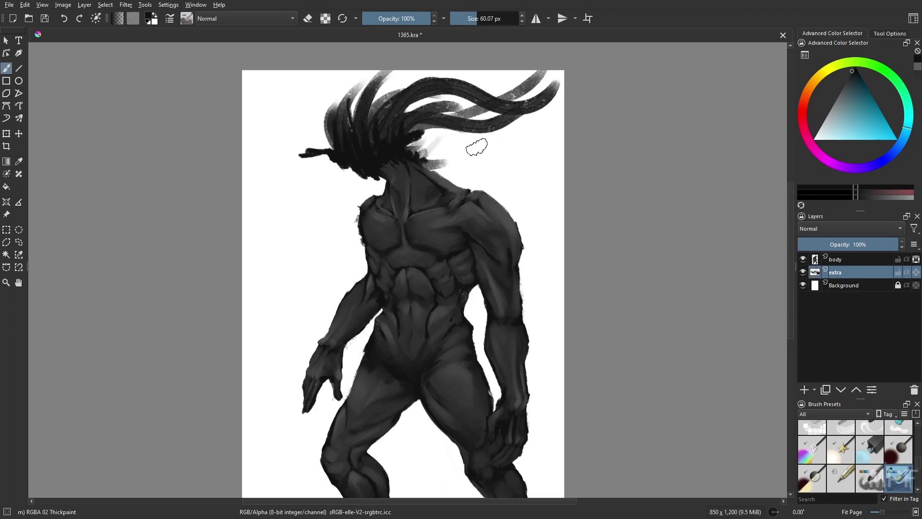
Step: Mirror the view and paint long black strands sweeping upward and outward from the crown of the mane
{"action": "key", "text": "m"}
{"action": "left_click_drag", "start_coordinate": [402, 156], "coordinate": [324, 170]}
{"action": "mouse_move", "coordinate": [386, 140]}
{"action": "left_mouse_down"}
{"action": "mouse_move", "coordinate": [359, 156]}
{"action": "mouse_move", "coordinate": [281, 122]}
{"action": "left_mouse_up"}
{"action": "mouse_move", "coordinate": [422, 118]}
{"action": "left_mouse_down"}
{"action": "mouse_move", "coordinate": [380, 67]}
{"action": "mouse_move", "coordinate": [326, 68]}
{"action": "left_mouse_up"}
{"action": "left_click_drag", "start_coordinate": [402, 126], "coordinate": [294, 68]}
{"action": "left_click_drag", "start_coordinate": [426, 105], "coordinate": [295, 69]}
{"action": "mouse_move", "coordinate": [413, 120]}
{"action": "left_mouse_down"}
{"action": "mouse_move", "coordinate": [321, 68]}
{"action": "mouse_move", "coordinate": [407, 68]}
{"action": "left_mouse_up"}
{"action": "mouse_move", "coordinate": [469, 135]}
{"action": "left_mouse_down"}
{"action": "mouse_move", "coordinate": [454, 68]}
{"action": "mouse_move", "coordinate": [498, 68]}
{"action": "left_mouse_up"}
{"action": "mouse_move", "coordinate": [476, 152]}
{"action": "left_mouse_down"}
{"action": "mouse_move", "coordinate": [507, 132]}
{"action": "mouse_move", "coordinate": [523, 91]}
{"action": "left_mouse_up"}
Step: Extend the trailing side of the mane with long black strands reaching the canvas edge behind the head
{"action": "left_click_drag", "start_coordinate": [337, 144], "coordinate": [251, 169]}
{"action": "left_click_drag", "start_coordinate": [315, 122], "coordinate": [251, 99]}
{"action": "left_click_drag", "start_coordinate": [297, 108], "coordinate": [252, 70]}
{"action": "left_click_drag", "start_coordinate": [373, 159], "coordinate": [256, 168]}
{"action": "left_click_drag", "start_coordinate": [391, 168], "coordinate": [251, 150]}
{"action": "left_click_drag", "start_coordinate": [377, 151], "coordinate": [338, 156]}
{"action": "left_click_drag", "start_coordinate": [424, 129], "coordinate": [389, 96]}
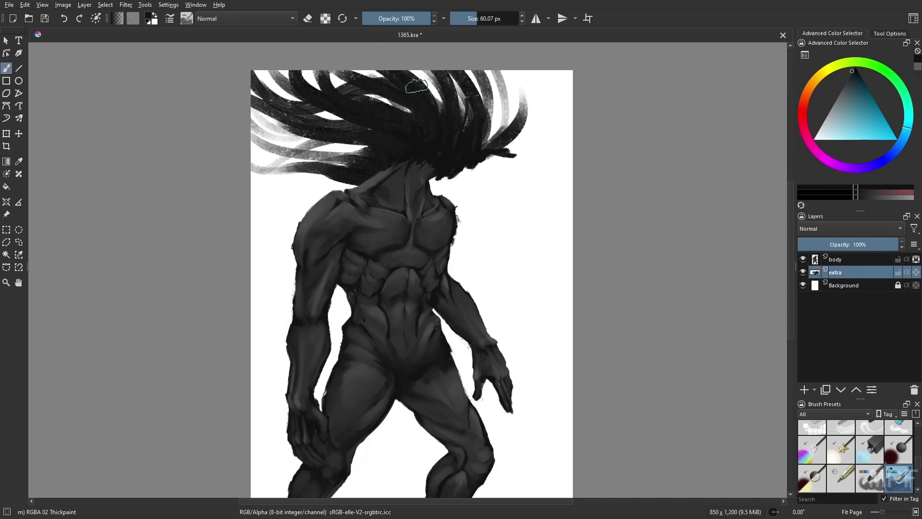
Step: Undo the last stroke, reduce the brush to 28 px and add thinner black strands across the mane at 100% zoom
{"action": "key", "text": "1"}
{"action": "left_click_drag", "start_coordinate": [401, 216], "coordinate": [402, 301]}
{"action": "key", "text": "bracketleft"}
{"action": "key", "text": "bracketleft"}
{"action": "key", "text": "bracketleft"}
{"action": "key", "text": "bracketleft"}
{"action": "key", "text": "bracketleft"}
{"action": "key", "text": "bracketleft"}
{"action": "key", "text": "bracketleft"}
{"action": "key", "text": "ctrl+z"}
{"action": "key", "text": "bracketleft"}
{"action": "key", "text": "bracketleft"}
{"action": "key", "text": "bracketleft"}
{"action": "key", "text": "bracketleft"}
{"action": "left_click_drag", "start_coordinate": [385, 140], "coordinate": [317, 99]}
{"action": "left_click_drag", "start_coordinate": [414, 157], "coordinate": [370, 98]}
{"action": "left_click_drag", "start_coordinate": [454, 159], "coordinate": [417, 98]}
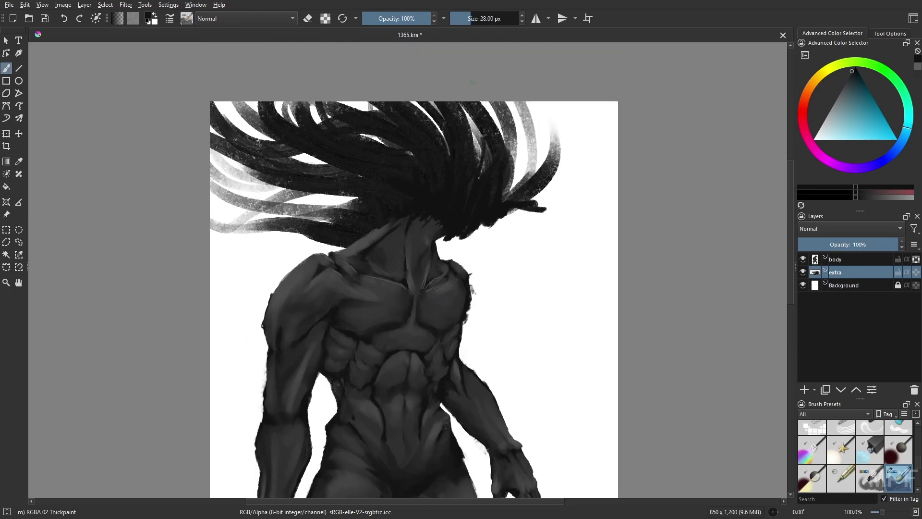
{"action": "left_click_drag", "start_coordinate": [480, 185], "coordinate": [484, 98]}
{"action": "mouse_move", "coordinate": [512, 165]}
{"action": "left_mouse_down"}
{"action": "mouse_move", "coordinate": [533, 98]}
{"action": "mouse_move", "coordinate": [591, 98]}
{"action": "left_mouse_up"}
{"action": "left_click_drag", "start_coordinate": [518, 163], "coordinate": [625, 134]}
Step: Mirror the view, reduce the brush to 20 px and fill the trailing side of the mane with thin black strands
{"action": "key", "text": "m"}
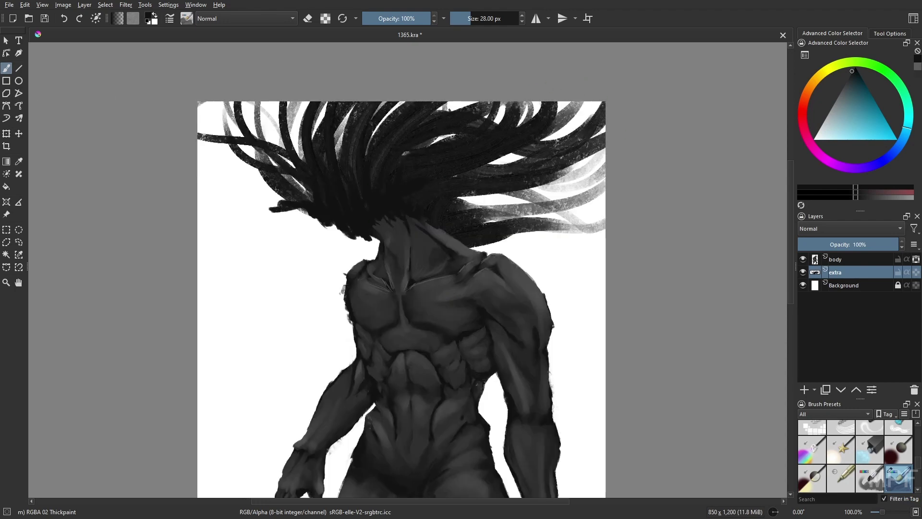
{"action": "key", "text": "bracketleft"}
{"action": "key", "text": "bracketleft"}
{"action": "key", "text": "bracketleft"}
{"action": "key", "text": "bracketleft"}
{"action": "left_click_drag", "start_coordinate": [435, 184], "coordinate": [606, 147]}
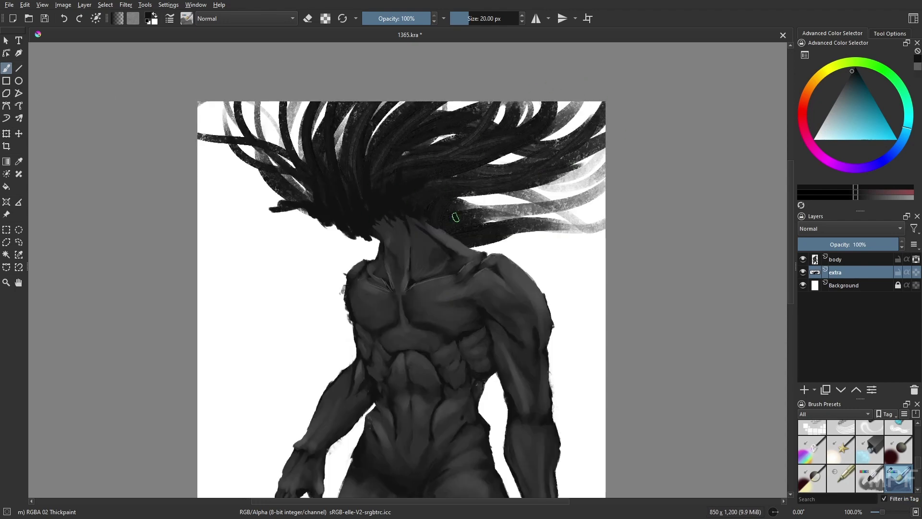
{"action": "left_click_drag", "start_coordinate": [435, 212], "coordinate": [571, 199]}
{"action": "mouse_move", "coordinate": [451, 230]}
{"action": "left_mouse_down"}
{"action": "mouse_move", "coordinate": [542, 227]}
{"action": "mouse_move", "coordinate": [607, 205]}
{"action": "left_mouse_up"}
{"action": "left_click_drag", "start_coordinate": [516, 234], "coordinate": [607, 221]}
{"action": "left_click_drag", "start_coordinate": [539, 199], "coordinate": [606, 177]}
{"action": "left_click_drag", "start_coordinate": [474, 209], "coordinate": [606, 208]}
{"action": "left_click_drag", "start_coordinate": [503, 204], "coordinate": [581, 154]}
{"action": "left_click_drag", "start_coordinate": [452, 210], "coordinate": [520, 192]}
{"action": "left_click_drag", "start_coordinate": [488, 208], "coordinate": [606, 163]}
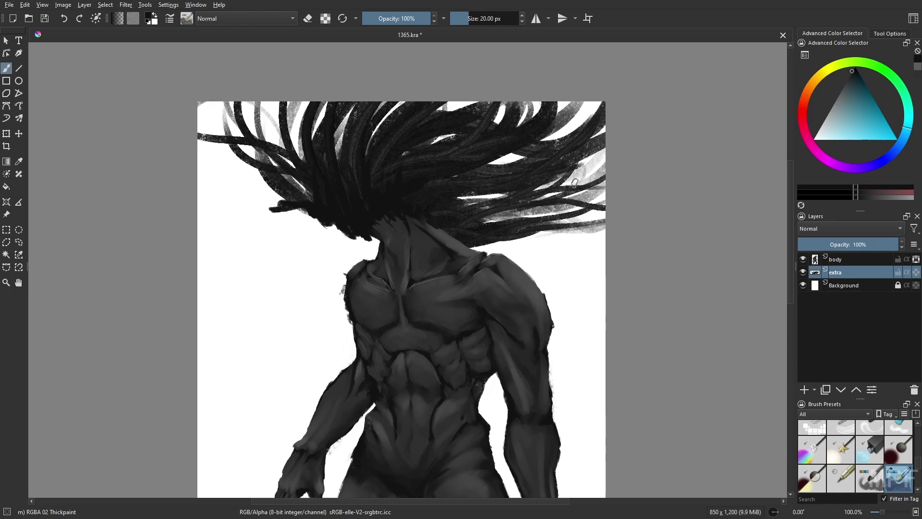
Step: Paint thin black strands on the front side of the mane, fanning up and out to the canvas edge
{"action": "left_click_drag", "start_coordinate": [312, 188], "coordinate": [276, 101]}
{"action": "left_click_drag", "start_coordinate": [316, 182], "coordinate": [324, 101]}
{"action": "left_click_drag", "start_coordinate": [346, 182], "coordinate": [338, 113]}
{"action": "left_click_drag", "start_coordinate": [371, 179], "coordinate": [406, 102]}
{"action": "left_click_drag", "start_coordinate": [314, 192], "coordinate": [245, 101]}
{"action": "left_click_drag", "start_coordinate": [292, 196], "coordinate": [198, 179]}
{"action": "left_click_drag", "start_coordinate": [303, 140], "coordinate": [237, 103]}
{"action": "left_click_drag", "start_coordinate": [298, 171], "coordinate": [198, 159]}
{"action": "left_click_drag", "start_coordinate": [240, 165], "coordinate": [206, 101]}
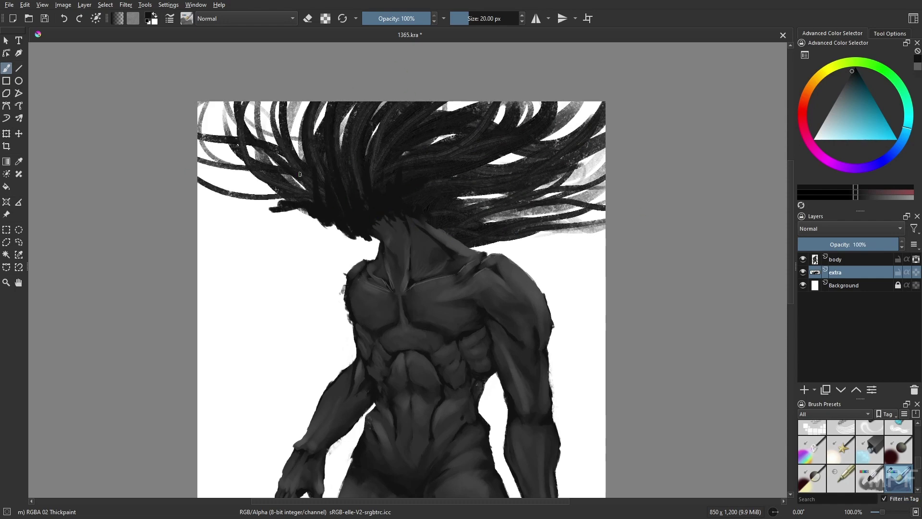
{"action": "left_click_drag", "start_coordinate": [348, 122], "coordinate": [286, 107]}
{"action": "left_click_drag", "start_coordinate": [305, 160], "coordinate": [269, 114]}
Step: Add more thin strands at the crown and extend the front side's lower strands to the canvas edge
{"action": "left_click_drag", "start_coordinate": [422, 139], "coordinate": [477, 102]}
{"action": "left_click_drag", "start_coordinate": [435, 120], "coordinate": [450, 102]}
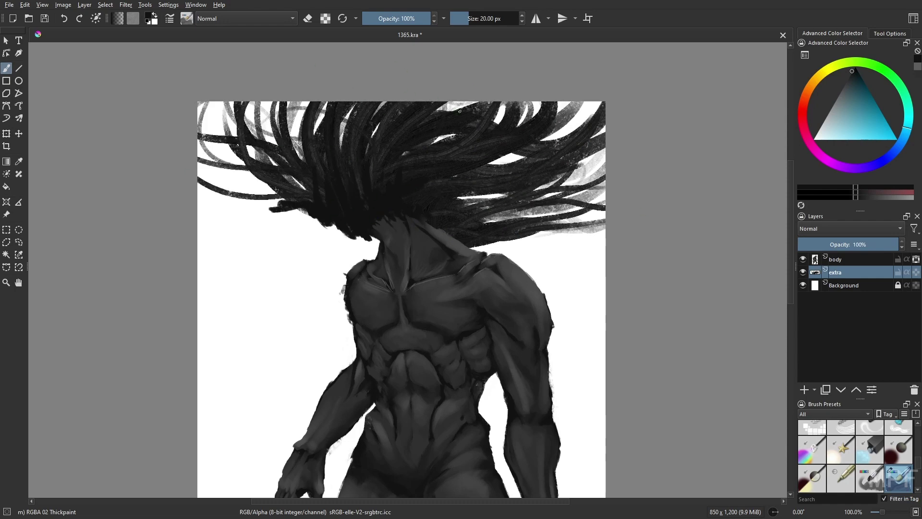
{"action": "left_click_drag", "start_coordinate": [447, 139], "coordinate": [464, 101]}
{"action": "left_click_drag", "start_coordinate": [495, 123], "coordinate": [564, 102]}
{"action": "left_click_drag", "start_coordinate": [304, 179], "coordinate": [272, 102]}
{"action": "mouse_move", "coordinate": [279, 182]}
{"action": "left_mouse_down"}
{"action": "mouse_move", "coordinate": [198, 139]}
{"action": "mouse_move", "coordinate": [226, 101]}
{"action": "left_mouse_up"}
{"action": "left_click_drag", "start_coordinate": [284, 200], "coordinate": [197, 211]}
{"action": "left_click_drag", "start_coordinate": [389, 213], "coordinate": [198, 208]}
{"action": "mouse_move", "coordinate": [283, 189]}
{"action": "left_mouse_down"}
{"action": "mouse_move", "coordinate": [198, 139]}
{"action": "mouse_move", "coordinate": [198, 162]}
{"action": "left_mouse_up"}
{"action": "left_click_drag", "start_coordinate": [288, 166], "coordinate": [214, 102]}
Step: Turn off alpha lock on the body layer and paint strands over the front of the mane, rising from the head
{"action": "left_click", "coordinate": [838, 260]}
{"action": "left_click", "coordinate": [916, 259]}
{"action": "left_click_drag", "start_coordinate": [353, 217], "coordinate": [327, 128]}
{"action": "mouse_move", "coordinate": [358, 221]}
{"action": "left_mouse_down"}
{"action": "mouse_move", "coordinate": [358, 132]}
{"action": "mouse_move", "coordinate": [363, 161]}
{"action": "left_mouse_up"}
{"action": "left_click_drag", "start_coordinate": [340, 218], "coordinate": [289, 127]}
{"action": "mouse_move", "coordinate": [296, 209]}
{"action": "left_mouse_down"}
{"action": "mouse_move", "coordinate": [259, 201]}
{"action": "mouse_move", "coordinate": [262, 182]}
{"action": "left_mouse_up"}
{"action": "left_click_drag", "start_coordinate": [287, 200], "coordinate": [247, 171]}
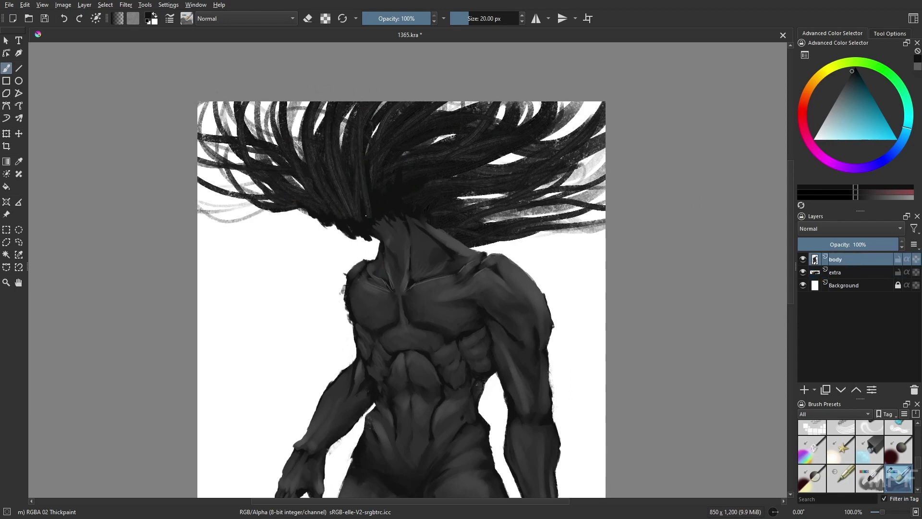
Step: Mirror the view and paint short dark strokes along the ragged lower edge of the mane beside the neck
{"action": "key", "text": "m"}
{"action": "left_click_drag", "start_coordinate": [453, 218], "coordinate": [458, 205]}
{"action": "mouse_move", "coordinate": [465, 217]}
{"action": "left_mouse_down"}
{"action": "mouse_move", "coordinate": [477, 192]}
{"action": "mouse_move", "coordinate": [486, 199]}
{"action": "left_mouse_up"}
{"action": "left_click_drag", "start_coordinate": [464, 233], "coordinate": [460, 241]}
{"action": "mouse_move", "coordinate": [451, 230]}
{"action": "left_mouse_down"}
{"action": "mouse_move", "coordinate": [447, 242]}
{"action": "mouse_move", "coordinate": [444, 198]}
{"action": "left_mouse_up"}
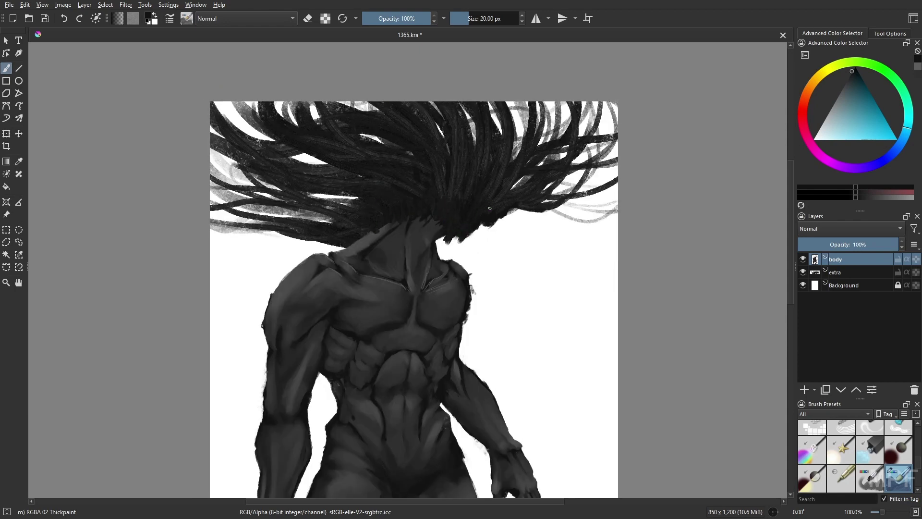
Step: Switch to a dark grey and paint strands flowing from the neck up into the mane at 20 px
{"action": "right_click", "coordinate": [492, 244]}
{"action": "left_click", "coordinate": [487, 223]}
{"action": "left_click_drag", "start_coordinate": [379, 230], "coordinate": [397, 210]}
{"action": "left_click_drag", "start_coordinate": [377, 236], "coordinate": [370, 223]}
{"action": "mouse_move", "coordinate": [384, 224]}
{"action": "left_mouse_down"}
{"action": "mouse_move", "coordinate": [382, 213]}
{"action": "mouse_move", "coordinate": [406, 221]}
{"action": "mouse_move", "coordinate": [384, 182]}
{"action": "mouse_move", "coordinate": [410, 222]}
{"action": "mouse_move", "coordinate": [430, 202]}
{"action": "mouse_move", "coordinate": [432, 178]}
{"action": "mouse_move", "coordinate": [441, 210]}
{"action": "mouse_move", "coordinate": [449, 204]}
{"action": "left_mouse_up"}
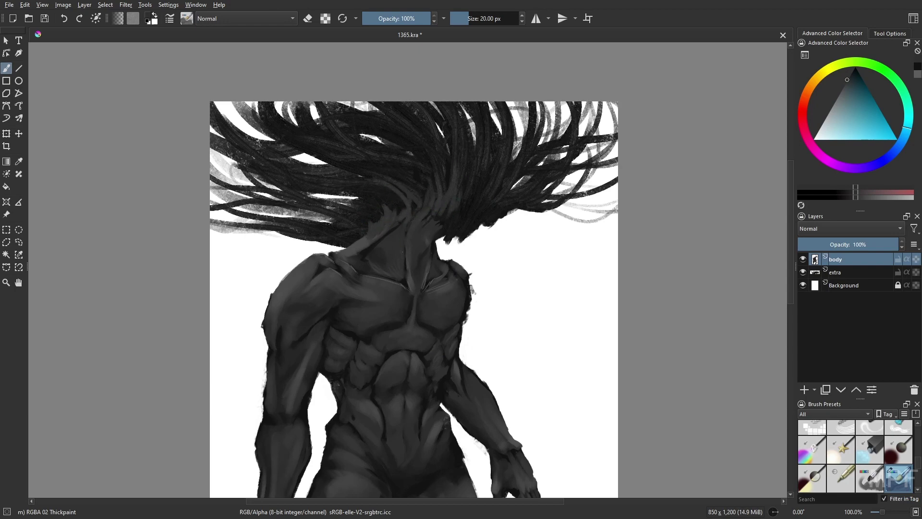
{"action": "mouse_move", "coordinate": [395, 230]}
{"action": "left_mouse_down"}
{"action": "mouse_move", "coordinate": [404, 220]}
{"action": "mouse_move", "coordinate": [345, 205]}
{"action": "left_mouse_up"}
{"action": "mouse_move", "coordinate": [379, 222]}
{"action": "left_mouse_down"}
{"action": "mouse_move", "coordinate": [351, 186]}
{"action": "mouse_move", "coordinate": [333, 182]}
{"action": "left_mouse_up"}
{"action": "left_click_drag", "start_coordinate": [423, 201], "coordinate": [387, 163]}
{"action": "mouse_move", "coordinate": [444, 194]}
{"action": "left_mouse_down"}
{"action": "mouse_move", "coordinate": [449, 161]}
{"action": "mouse_move", "coordinate": [468, 178]}
{"action": "left_mouse_up"}
{"action": "mouse_move", "coordinate": [476, 221]}
{"action": "left_mouse_down"}
{"action": "mouse_move", "coordinate": [498, 197]}
{"action": "mouse_move", "coordinate": [430, 144]}
{"action": "left_mouse_up"}
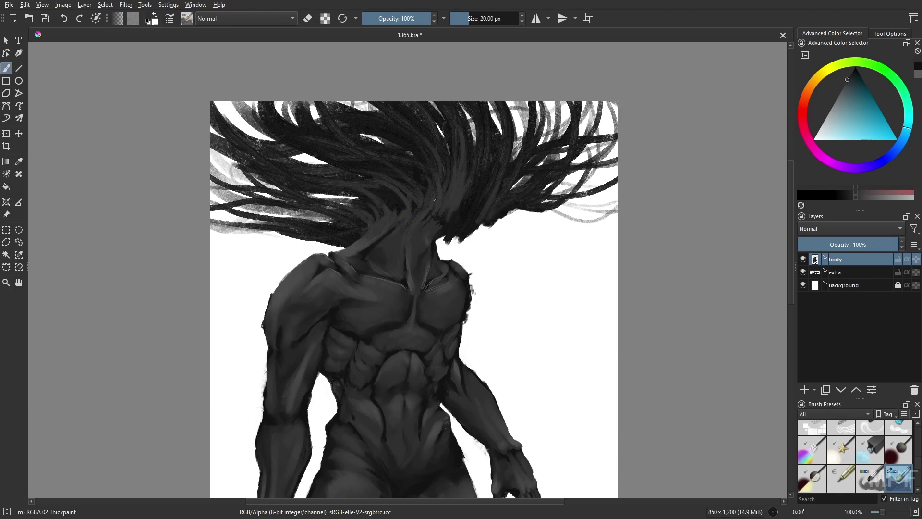
{"action": "mouse_move", "coordinate": [454, 187]}
{"action": "left_mouse_down"}
{"action": "mouse_move", "coordinate": [452, 137]}
{"action": "mouse_move", "coordinate": [482, 219]}
{"action": "mouse_move", "coordinate": [434, 220]}
{"action": "mouse_move", "coordinate": [439, 231]}
{"action": "left_mouse_up"}
Step: Reduce the brush to 14 px and paint finer grey strands through the centre and front of the mane
{"action": "key", "text": "bracketleft"}
{"action": "key", "text": "bracketleft"}
{"action": "key", "text": "bracketleft"}
{"action": "key", "text": "bracketleft"}
{"action": "mouse_move", "coordinate": [458, 204]}
{"action": "left_mouse_down"}
{"action": "mouse_move", "coordinate": [448, 242]}
{"action": "mouse_move", "coordinate": [462, 245]}
{"action": "left_mouse_up"}
{"action": "left_click_drag", "start_coordinate": [509, 158], "coordinate": [480, 108]}
{"action": "left_click_drag", "start_coordinate": [473, 173], "coordinate": [423, 120]}
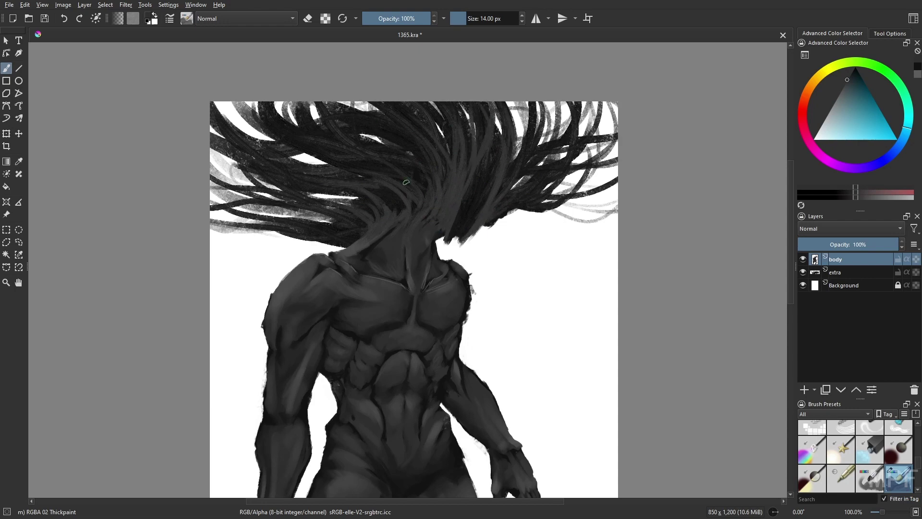
Step: Paint thin grey strands inward from both outer sides of the mane toward the neck
{"action": "left_click_drag", "start_coordinate": [289, 137], "coordinate": [432, 178]}
{"action": "left_click_drag", "start_coordinate": [341, 151], "coordinate": [408, 158]}
{"action": "left_click_drag", "start_coordinate": [389, 127], "coordinate": [420, 123]}
{"action": "left_click_drag", "start_coordinate": [456, 111], "coordinate": [472, 168]}
{"action": "left_click_drag", "start_coordinate": [594, 134], "coordinate": [499, 195]}
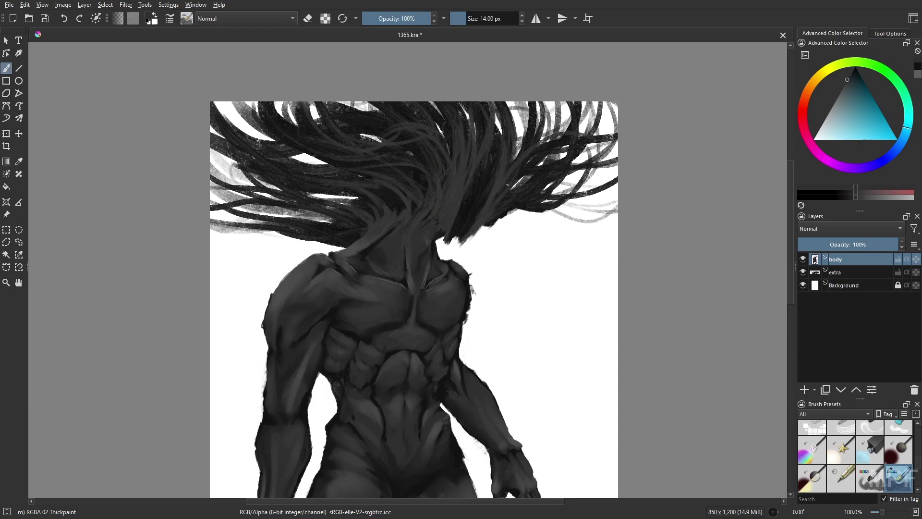
{"action": "left_click_drag", "start_coordinate": [618, 157], "coordinate": [534, 159]}
{"action": "left_click_drag", "start_coordinate": [533, 102], "coordinate": [505, 172]}
{"action": "left_click_drag", "start_coordinate": [617, 136], "coordinate": [514, 182]}
{"action": "left_click_drag", "start_coordinate": [576, 181], "coordinate": [498, 210]}
{"action": "mouse_move", "coordinate": [391, 177]}
{"action": "left_mouse_down"}
{"action": "mouse_move", "coordinate": [403, 212]}
{"action": "mouse_move", "coordinate": [367, 225]}
{"action": "left_mouse_up"}
{"action": "mouse_move", "coordinate": [301, 230]}
{"action": "left_mouse_down"}
{"action": "mouse_move", "coordinate": [358, 236]}
{"action": "mouse_move", "coordinate": [348, 239]}
{"action": "left_mouse_up"}
Step: Switch to a lighter grey and highlight the neck muscles and the strands at the base of the mane
{"action": "right_click", "coordinate": [526, 307]}
{"action": "left_click", "coordinate": [494, 332]}
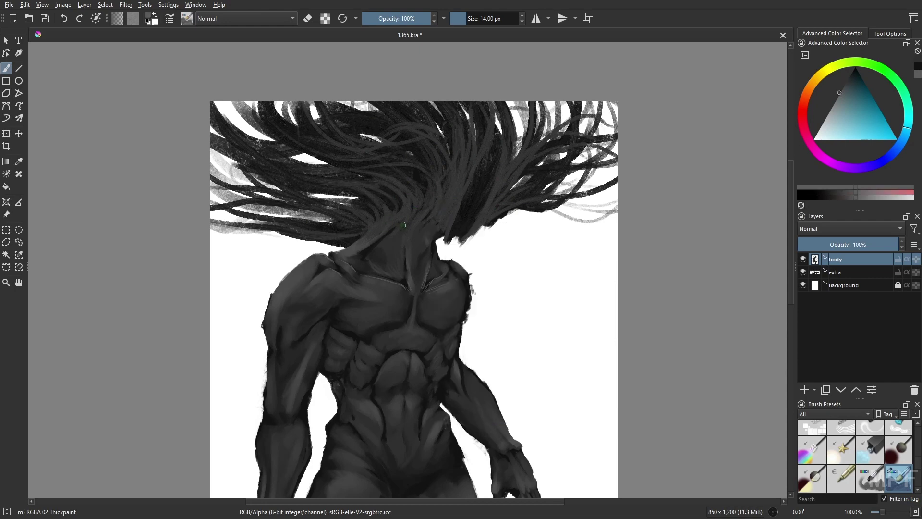
{"action": "mouse_move", "coordinate": [407, 238]}
{"action": "left_mouse_down"}
{"action": "mouse_move", "coordinate": [406, 251]}
{"action": "mouse_move", "coordinate": [406, 233]}
{"action": "left_mouse_up"}
{"action": "mouse_move", "coordinate": [409, 238]}
{"action": "left_mouse_down"}
{"action": "mouse_move", "coordinate": [417, 207]}
{"action": "mouse_move", "coordinate": [432, 204]}
{"action": "left_mouse_up"}
{"action": "mouse_move", "coordinate": [356, 248]}
{"action": "left_mouse_down"}
{"action": "mouse_move", "coordinate": [399, 221]}
{"action": "mouse_move", "coordinate": [390, 210]}
{"action": "mouse_move", "coordinate": [406, 220]}
{"action": "mouse_move", "coordinate": [455, 173]}
{"action": "left_mouse_up"}
{"action": "left_click_drag", "start_coordinate": [458, 191], "coordinate": [448, 220]}
{"action": "left_click_drag", "start_coordinate": [462, 187], "coordinate": [452, 220]}
{"action": "left_click_drag", "start_coordinate": [490, 192], "coordinate": [475, 229]}
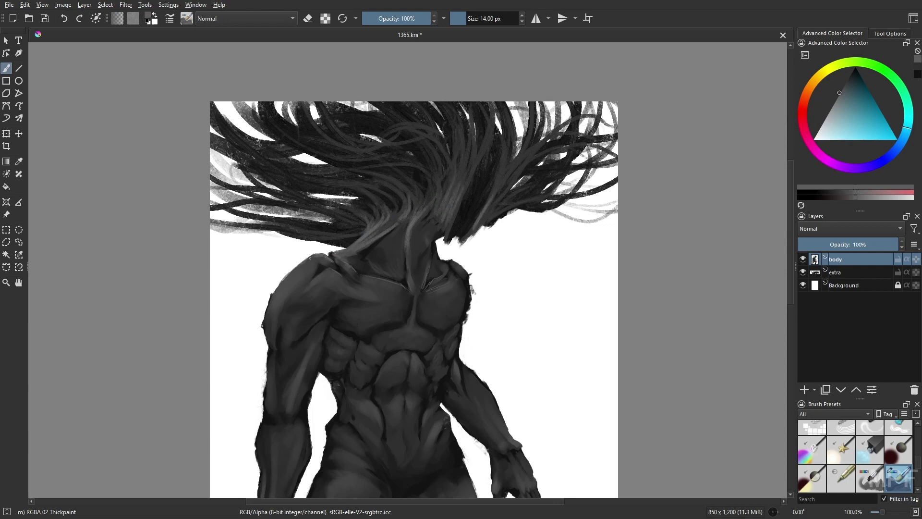
{"action": "scroll", "coordinate": [603, 379], "scroll_direction": "down", "scroll_amount": 2}
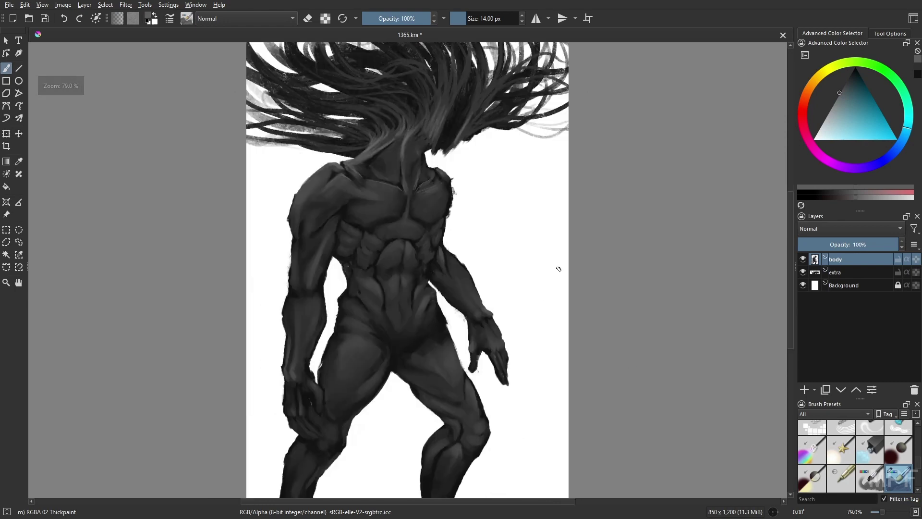
{"action": "mouse_move", "coordinate": [426, 115]}
{"action": "left_mouse_down"}
{"action": "mouse_move", "coordinate": [413, 82]}
{"action": "mouse_move", "coordinate": [440, 111]}
{"action": "left_mouse_up"}
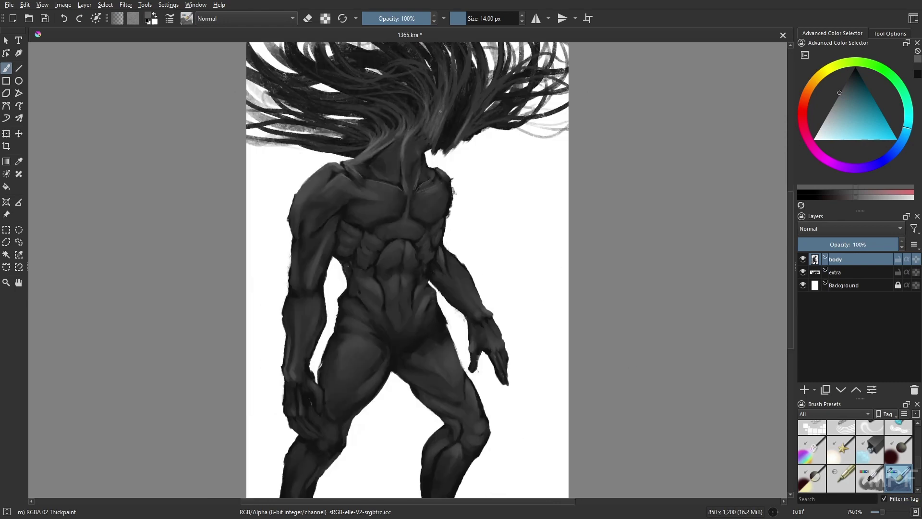
Step: Sample near-black from the mane and paint dark gaps between the grey strands on both sides
{"action": "left_click", "coordinate": [480, 134], "text": "ctrl"}
{"action": "left_click_drag", "start_coordinate": [438, 144], "coordinate": [446, 126]}
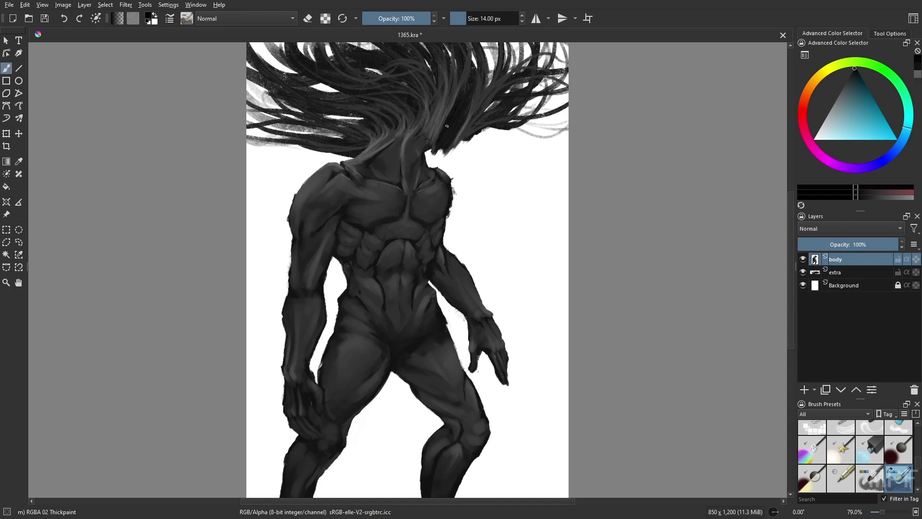
{"action": "mouse_move", "coordinate": [387, 126]}
{"action": "left_mouse_down"}
{"action": "mouse_move", "coordinate": [359, 97]}
{"action": "mouse_move", "coordinate": [377, 94]}
{"action": "left_mouse_up"}
{"action": "left_click_drag", "start_coordinate": [338, 91], "coordinate": [290, 88]}
{"action": "left_click_drag", "start_coordinate": [343, 101], "coordinate": [294, 100]}
{"action": "left_click_drag", "start_coordinate": [377, 129], "coordinate": [342, 111]}
{"action": "mouse_move", "coordinate": [374, 135]}
{"action": "left_mouse_down"}
{"action": "mouse_move", "coordinate": [343, 121]}
{"action": "mouse_move", "coordinate": [296, 121]}
{"action": "left_mouse_up"}
{"action": "mouse_move", "coordinate": [362, 142]}
{"action": "left_mouse_down"}
{"action": "mouse_move", "coordinate": [306, 132]}
{"action": "mouse_move", "coordinate": [341, 145]}
{"action": "left_mouse_up"}
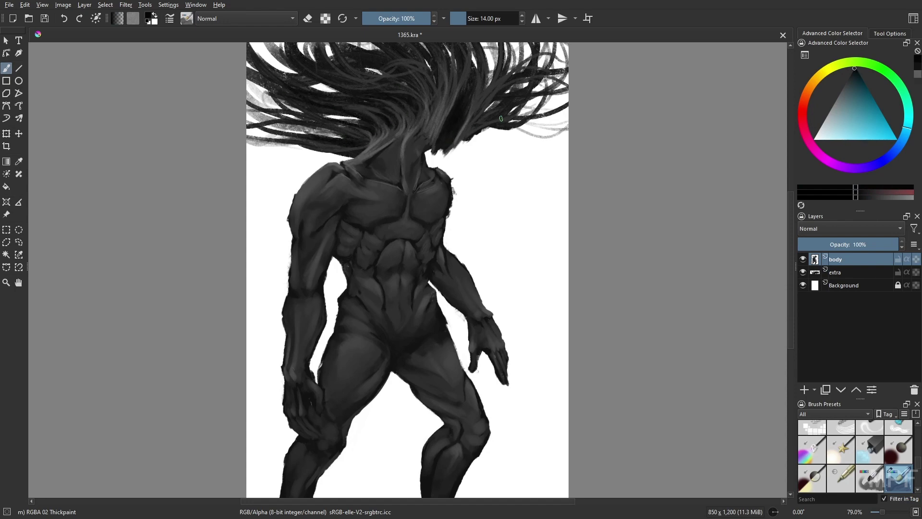
{"action": "left_click_drag", "start_coordinate": [486, 121], "coordinate": [502, 114]}
{"action": "left_click_drag", "start_coordinate": [494, 106], "coordinate": [526, 87]}
{"action": "mouse_move", "coordinate": [420, 53]}
{"action": "left_mouse_down"}
{"action": "mouse_move", "coordinate": [433, 70]}
{"action": "mouse_move", "coordinate": [414, 90]}
{"action": "left_mouse_up"}
Step: Select the "extra" layer, set the brush to 21.90 px and paint more strands behind both sides of the mane, mirroring the view
{"action": "left_click", "coordinate": [856, 272]}
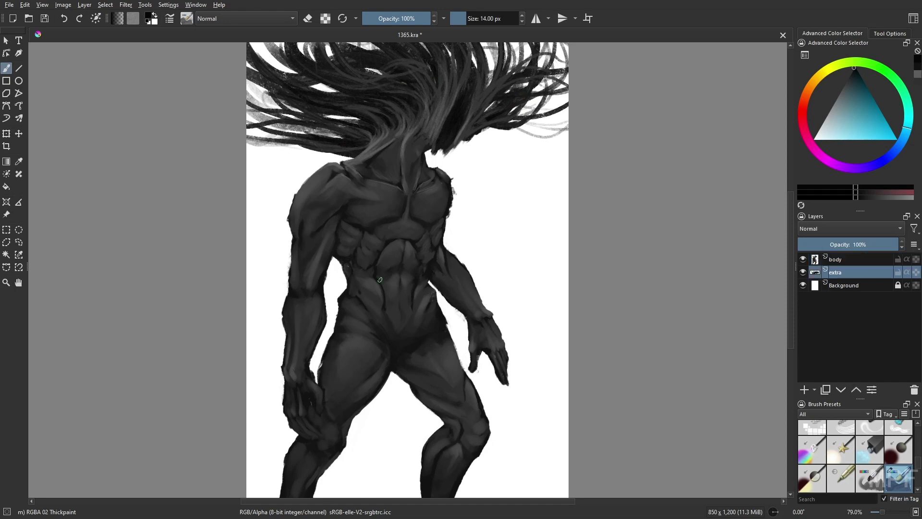
{"action": "left_click", "coordinate": [469, 19]}
{"action": "mouse_move", "coordinate": [360, 155]}
{"action": "left_mouse_down"}
{"action": "mouse_move", "coordinate": [334, 153]}
{"action": "mouse_move", "coordinate": [298, 103]}
{"action": "mouse_move", "coordinate": [384, 84]}
{"action": "mouse_move", "coordinate": [476, 82]}
{"action": "mouse_move", "coordinate": [474, 52]}
{"action": "left_mouse_up"}
{"action": "left_click_drag", "start_coordinate": [480, 119], "coordinate": [568, 64]}
{"action": "key", "text": "m"}
{"action": "mouse_move", "coordinate": [340, 134]}
{"action": "left_mouse_down"}
{"action": "mouse_move", "coordinate": [269, 144]}
{"action": "mouse_move", "coordinate": [310, 130]}
{"action": "left_mouse_up"}
{"action": "left_click_drag", "start_coordinate": [293, 114], "coordinate": [247, 93]}
Step: Add a new layer named "back" directly above the Background layer
{"action": "left_click", "coordinate": [844, 285]}
{"action": "left_click", "coordinate": [804, 390]}
{"action": "double_click", "coordinate": [838, 286]}
{"action": "type", "text": "back"}
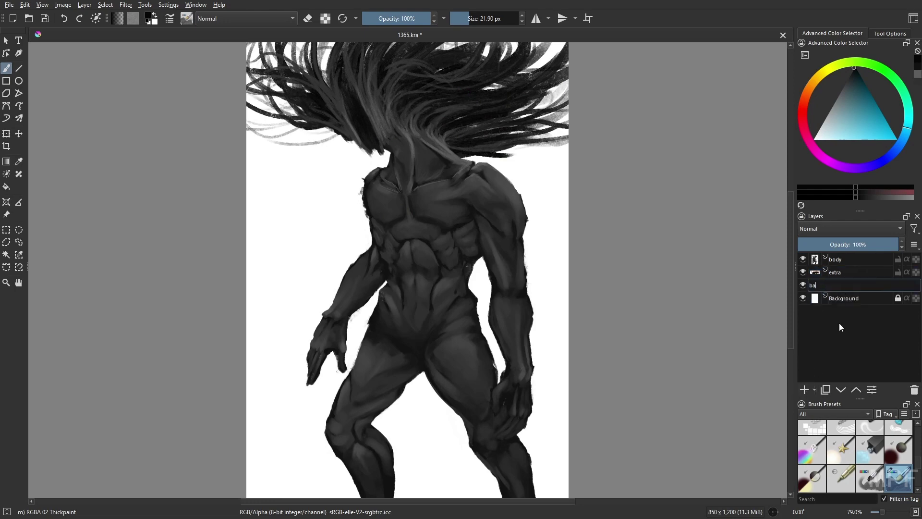
{"action": "key", "text": "Return"}
Step: Fill the "back" layer with a mid grey and choose a darker grey as the painting colour
{"action": "left_click", "coordinate": [835, 102]}
{"action": "left_click", "coordinate": [6, 187]}
{"action": "left_click", "coordinate": [274, 315]}
{"action": "left_click", "coordinate": [848, 78]}
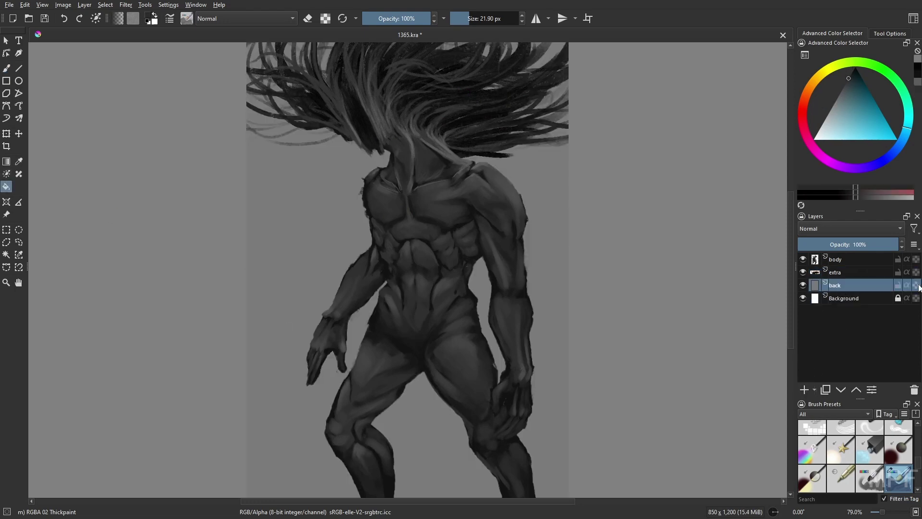
Step: Lock the "back" layer's transparency, choose a light grey and try a light-to-dark gradient across it
{"action": "left_click", "coordinate": [916, 285]}
{"action": "left_click", "coordinate": [7, 162]}
{"action": "left_click_drag", "start_coordinate": [504, 434], "coordinate": [399, 312]}
{"action": "left_click", "coordinate": [822, 125]}
{"action": "left_click_drag", "start_coordinate": [321, 210], "coordinate": [435, 384]}
{"action": "key", "text": "ctrl+z"}
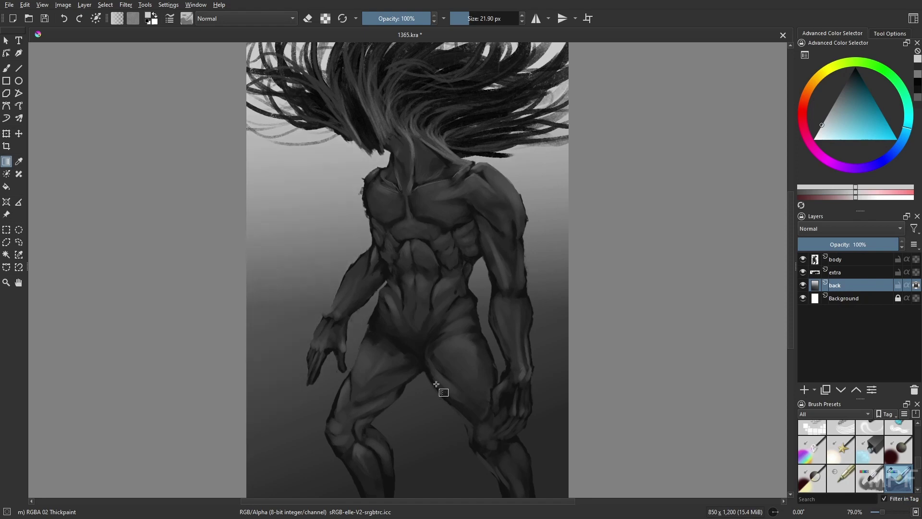
{"action": "key", "text": "ctrl+z"}
Step: Fill the "back" layer with a diagonal light-to-dark grey gradient and return to freehand painting
{"action": "left_click_drag", "start_coordinate": [360, 81], "coordinate": [529, 461]}
{"action": "left_click", "coordinate": [387, 18]}
{"action": "key", "text": "ctrl+z"}
{"action": "left_click_drag", "start_coordinate": [365, 86], "coordinate": [495, 398]}
{"action": "left_click_drag", "start_coordinate": [346, 110], "coordinate": [647, 445]}
{"action": "key", "text": "b"}
Step: Group the "extra" and "body" layers into a group named "creature"
{"action": "left_click", "coordinate": [841, 273], "text": "shift"}
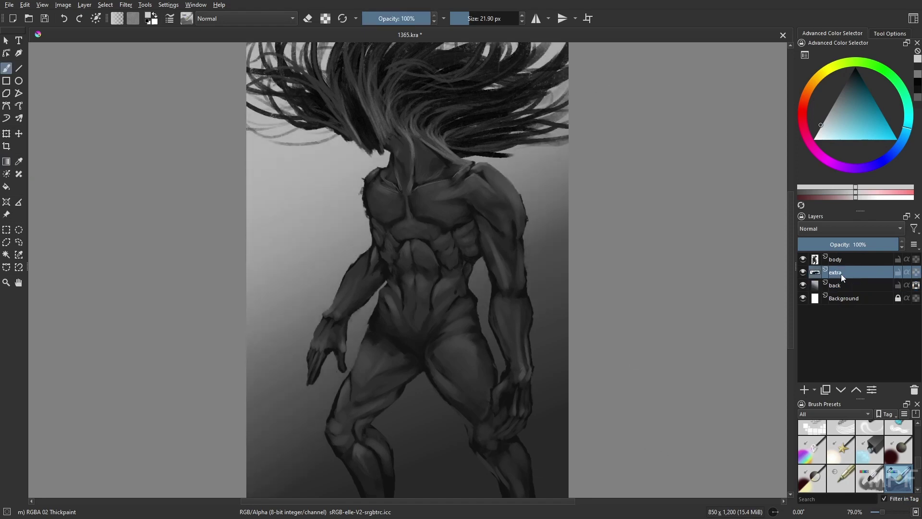
{"action": "left_click", "coordinate": [841, 259], "text": "shift"}
{"action": "key", "text": "ctrl+g"}
{"action": "type", "text": "creature"}
{"action": "key", "text": "Return"}
Step: Add a layer named "mult" at the top of the "creature" group, with inherited alpha and Multiply blending
{"action": "left_click", "coordinate": [848, 272]}
{"action": "key", "text": "Insert"}
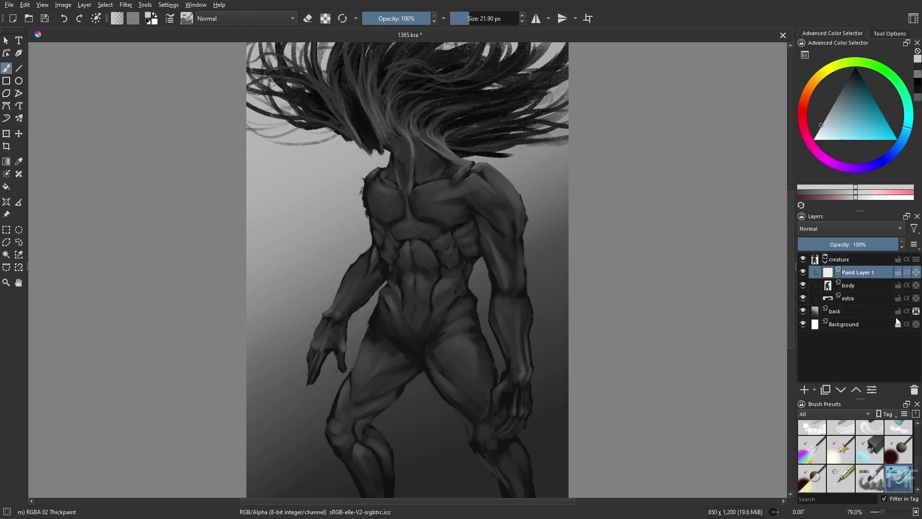
{"action": "key", "text": "F2"}
{"action": "type", "text": "mult"}
{"action": "key", "text": "Return"}
{"action": "left_click", "coordinate": [907, 272]}
{"action": "left_click", "coordinate": [829, 227]}
{"action": "left_click", "coordinate": [829, 219]}
Step: On the "body" layer, refine the fingers of the hand beside the thigh with Gamer Knife Maybe at 13 px and 73% opacity
{"action": "left_click", "coordinate": [848, 286]}
{"action": "right_click", "coordinate": [633, 368]}
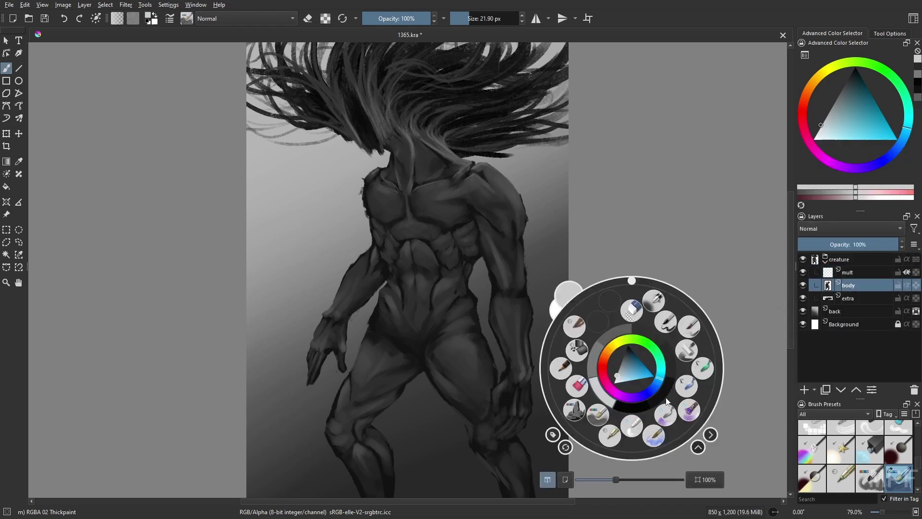
{"action": "left_click", "coordinate": [578, 386]}
{"action": "left_click", "coordinate": [522, 422], "text": "ctrl"}
{"action": "left_click_drag", "start_coordinate": [406, 18], "coordinate": [412, 19]}
{"action": "key", "text": "bracketright"}
{"action": "key", "text": "bracketright"}
{"action": "key", "text": "bracketright"}
{"action": "key", "text": "bracketright"}
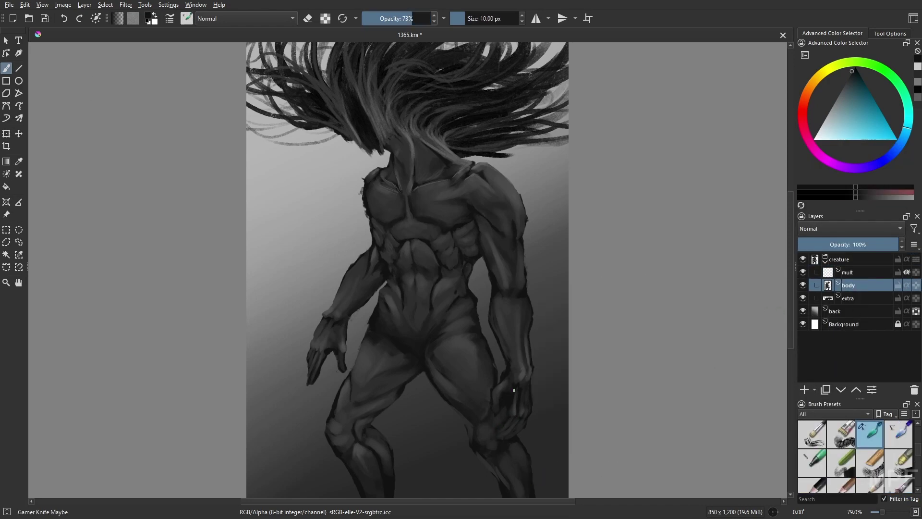
{"action": "right_click", "coordinate": [546, 369]}
{"action": "left_click", "coordinate": [582, 362]}
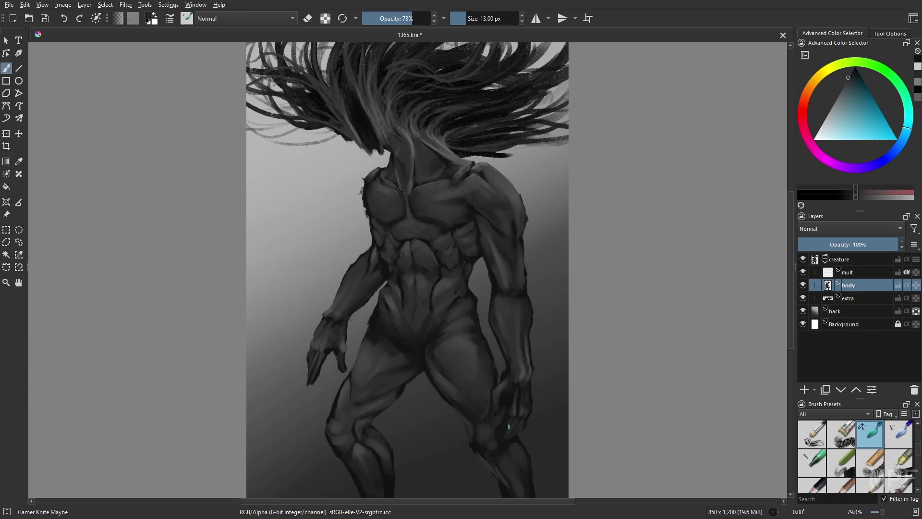
{"action": "mouse_move", "coordinate": [520, 422]}
{"action": "left_mouse_down"}
{"action": "mouse_move", "coordinate": [509, 438]}
{"action": "mouse_move", "coordinate": [505, 429]}
{"action": "left_mouse_up"}
Step: Mirror the view and rework the hand beside the thigh using the RGBA 06 Rock brush at 22 px
{"action": "key", "text": "m"}
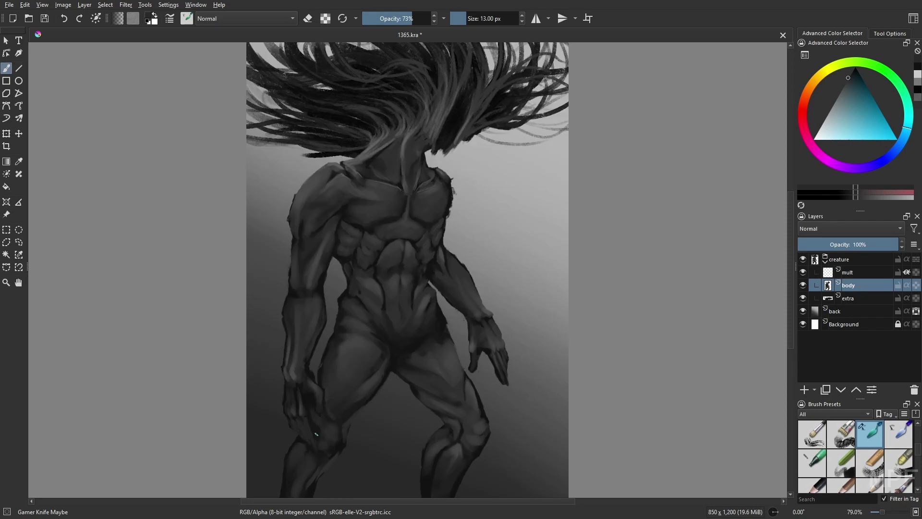
{"action": "left_click", "coordinate": [353, 383], "text": "ctrl"}
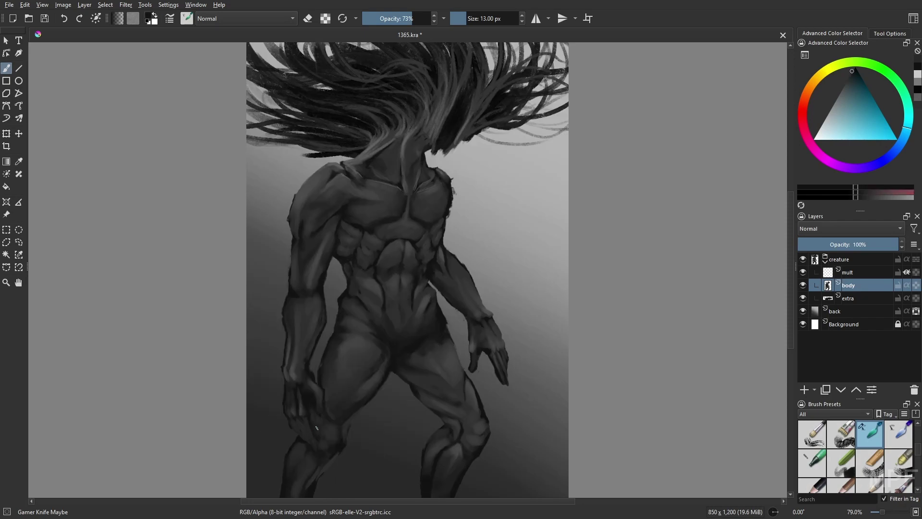
{"action": "left_click_drag", "start_coordinate": [317, 424], "coordinate": [312, 411]}
{"action": "key", "text": "ctrl+z"}
{"action": "key", "text": "/"}
{"action": "right_click", "coordinate": [349, 369]}
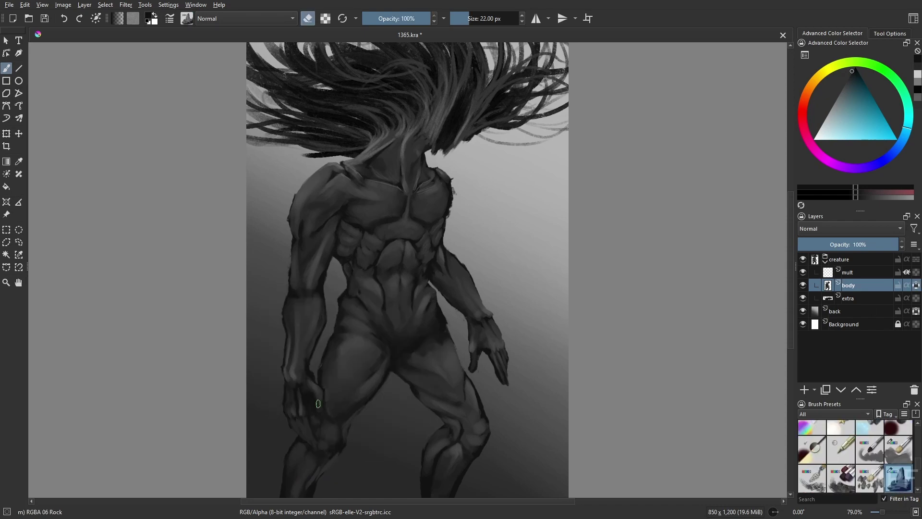
{"action": "key", "text": "e"}
{"action": "key", "text": "e"}
{"action": "mouse_move", "coordinate": [309, 401]}
{"action": "left_mouse_down"}
{"action": "mouse_move", "coordinate": [314, 376]}
{"action": "mouse_move", "coordinate": [333, 402]}
{"action": "mouse_move", "coordinate": [375, 426]}
{"action": "mouse_move", "coordinate": [311, 404]}
{"action": "left_mouse_up"}
{"action": "left_click_drag", "start_coordinate": [513, 423], "coordinate": [511, 422]}
{"action": "key", "text": "2"}
Step: On the "mult" layer, darken the near arm, thigh and lower leg with Airbrush Soft at 39% opacity and 144.28 px
{"action": "left_click", "coordinate": [862, 272]}
{"action": "right_click", "coordinate": [647, 330]}
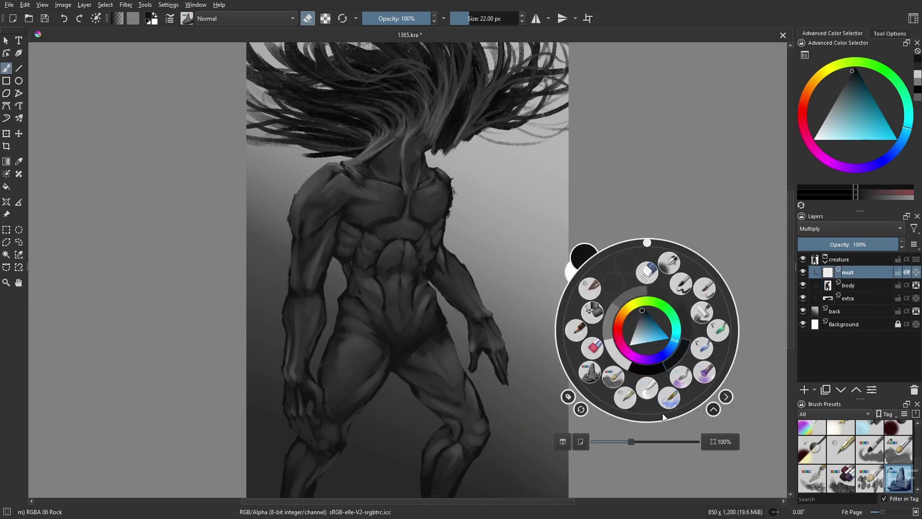
{"action": "left_click", "coordinate": [684, 320]}
{"action": "key", "text": "e"}
{"action": "right_click", "coordinate": [642, 343]}
{"action": "left_click", "coordinate": [664, 276]}
{"action": "left_click", "coordinate": [389, 19]}
{"action": "left_click", "coordinate": [486, 18]}
{"action": "mouse_move", "coordinate": [291, 448]}
{"action": "left_mouse_down"}
{"action": "mouse_move", "coordinate": [280, 471]}
{"action": "mouse_move", "coordinate": [310, 455]}
{"action": "left_mouse_up"}
{"action": "mouse_move", "coordinate": [287, 351]}
{"action": "left_mouse_down"}
{"action": "mouse_move", "coordinate": [277, 291]}
{"action": "mouse_move", "coordinate": [286, 229]}
{"action": "left_mouse_up"}
{"action": "left_click_drag", "start_coordinate": [358, 285], "coordinate": [351, 357]}
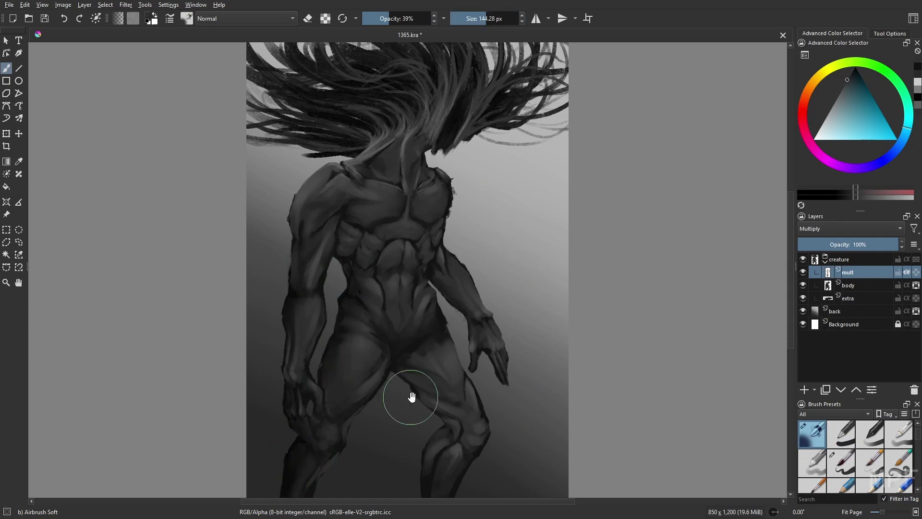
Step: Airbrush soft shading onto the far leg around the knee and shin, and reduce the brush to 77.63 px
{"action": "left_click_drag", "start_coordinate": [411, 397], "coordinate": [395, 366]}
{"action": "left_click_drag", "start_coordinate": [435, 395], "coordinate": [417, 441]}
{"action": "left_click", "coordinate": [479, 19]}
Step: Shade the far forearm in grey with the Gamer Knife no texture brush at 45 px and 52% opacity
{"action": "right_click", "coordinate": [496, 266]}
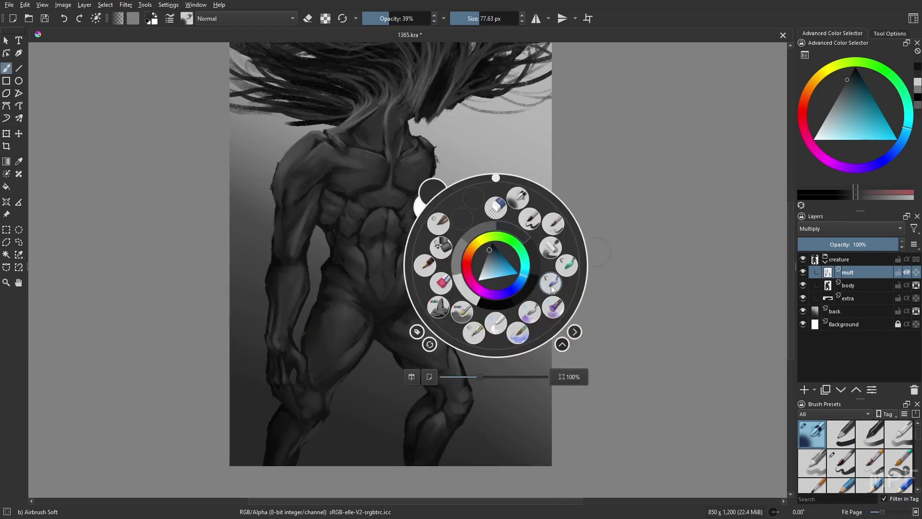
{"action": "left_click", "coordinate": [552, 283]}
{"action": "right_click", "coordinate": [541, 276]}
{"action": "left_click", "coordinate": [528, 267]}
{"action": "left_click_drag", "start_coordinate": [414, 245], "coordinate": [456, 293]}
{"action": "key", "text": "ctrl+z"}
{"action": "left_click", "coordinate": [398, 18]}
{"action": "mouse_move", "coordinate": [419, 245]}
{"action": "left_mouse_down"}
{"action": "mouse_move", "coordinate": [445, 273]}
{"action": "mouse_move", "coordinate": [466, 317]}
{"action": "left_mouse_up"}
Step: Darken the neck beneath the mane on the "mult" layer with the 45 px brush
{"action": "key", "text": "e"}
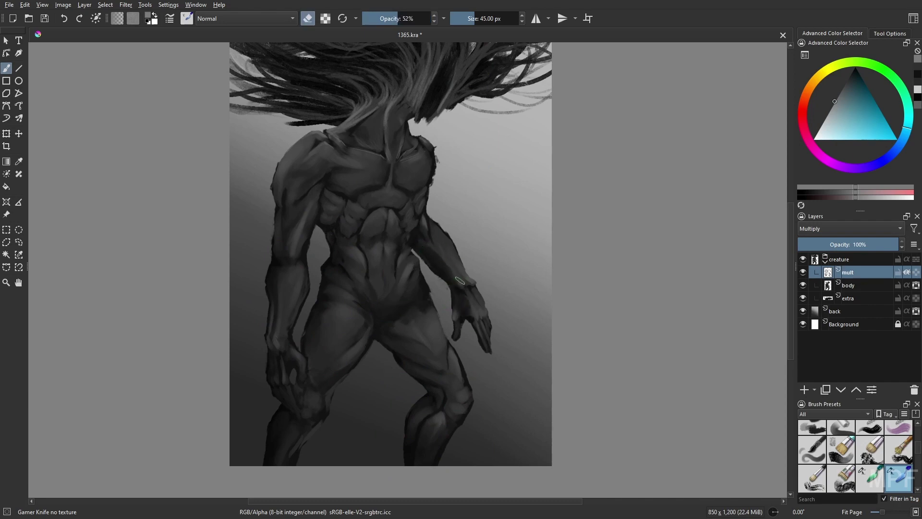
{"action": "key", "text": "e"}
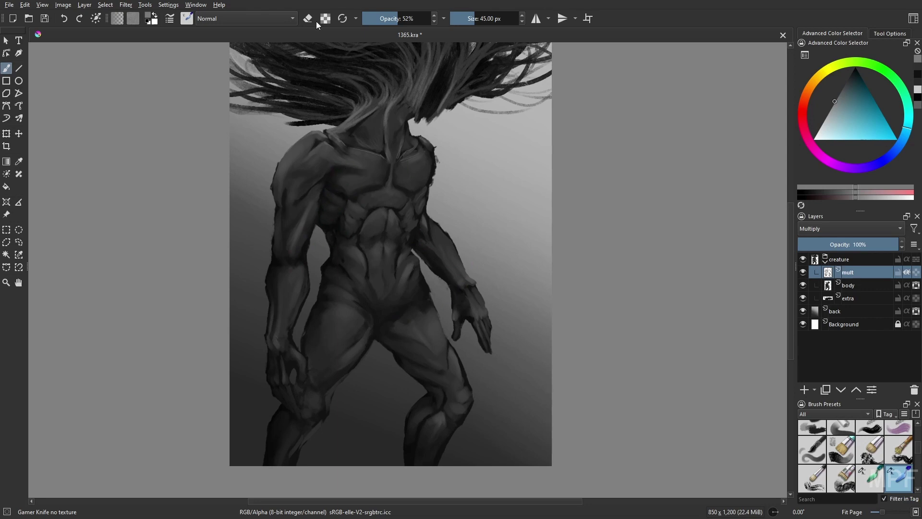
{"action": "key", "text": "e"}
{"action": "key", "text": "e"}
{"action": "left_click_drag", "start_coordinate": [408, 176], "coordinate": [401, 199]}
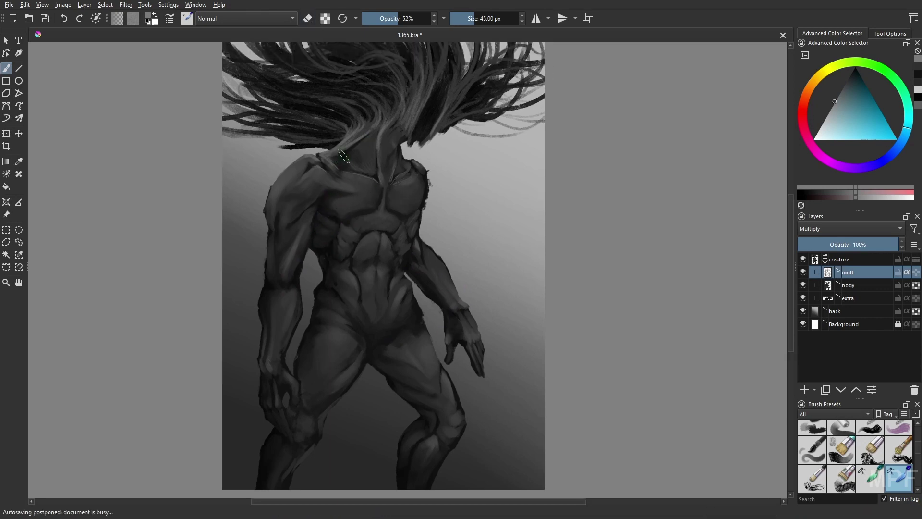
{"action": "left_click_drag", "start_coordinate": [415, 92], "coordinate": [379, 125]}
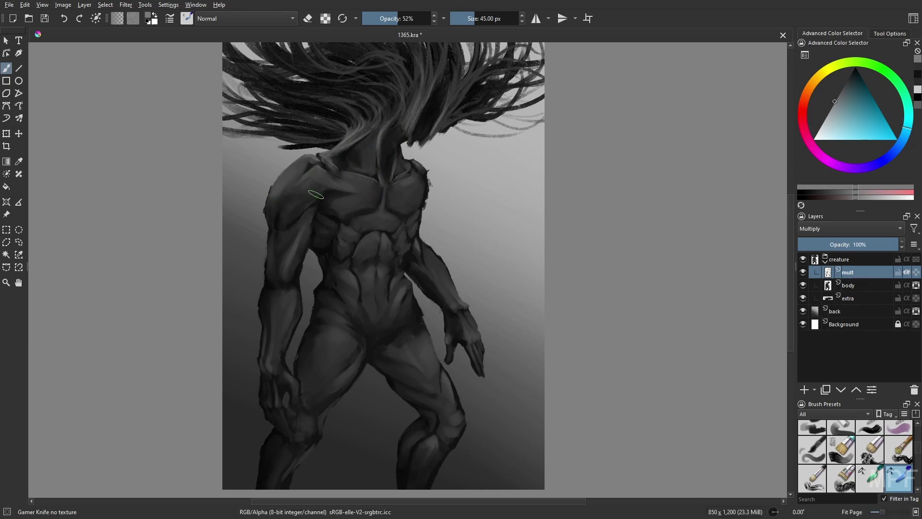
Step: Reduce the brush to 28 px and shade the near shoulder, upper arm and outer edge of the chest
{"action": "key", "text": "bracketleft"}
{"action": "key", "text": "bracketleft"}
{"action": "key", "text": "bracketleft"}
{"action": "mouse_move", "coordinate": [275, 207]}
{"action": "left_mouse_down"}
{"action": "mouse_move", "coordinate": [292, 193]}
{"action": "mouse_move", "coordinate": [313, 201]}
{"action": "left_mouse_up"}
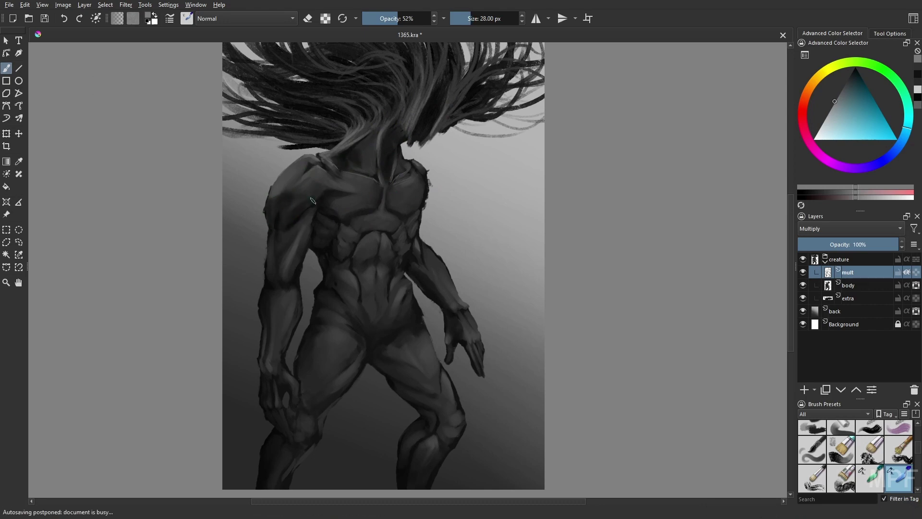
{"action": "left_click_drag", "start_coordinate": [273, 232], "coordinate": [274, 250]}
{"action": "left_click_drag", "start_coordinate": [335, 204], "coordinate": [327, 212]}
{"action": "key", "text": "e"}
{"action": "key", "text": "e"}
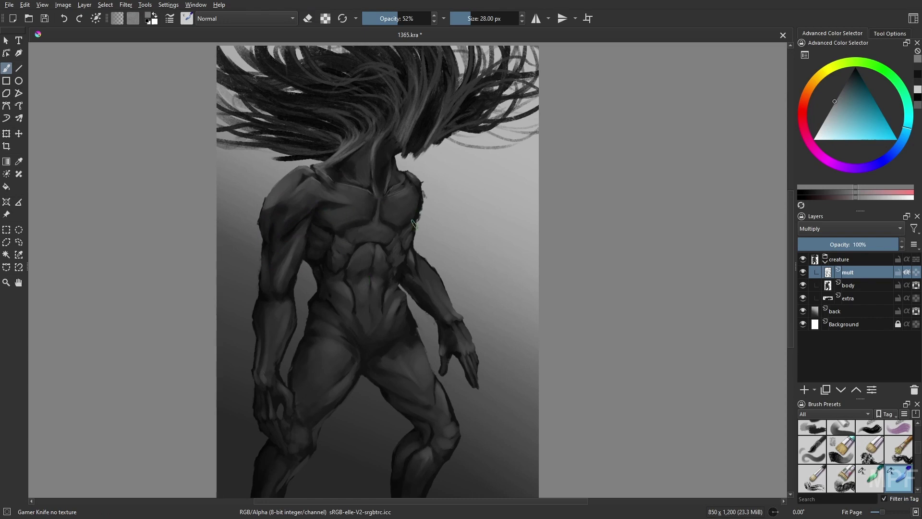
Step: Mirror the view, select the "body" layer and touch up the far thigh with an enlarged Gamer Knife Maybe brush
{"action": "left_click_drag", "start_coordinate": [422, 180], "coordinate": [422, 202]}
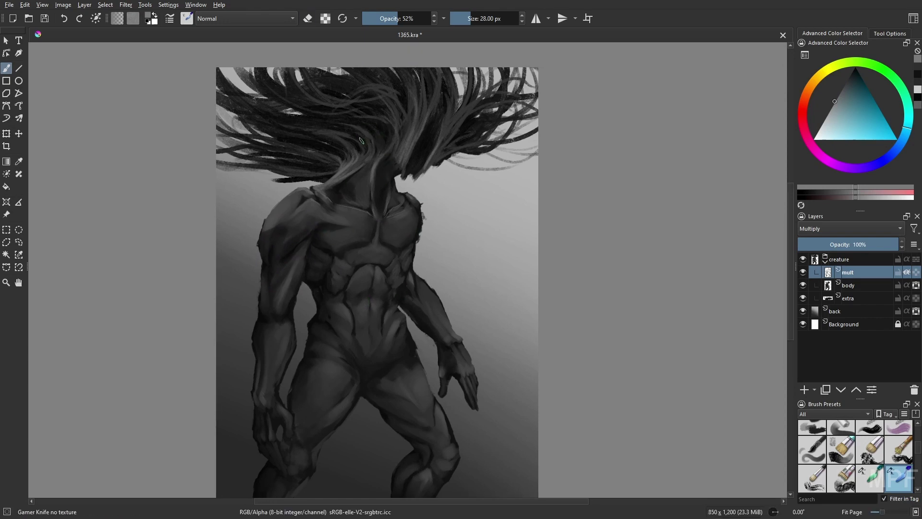
{"action": "key", "text": "m"}
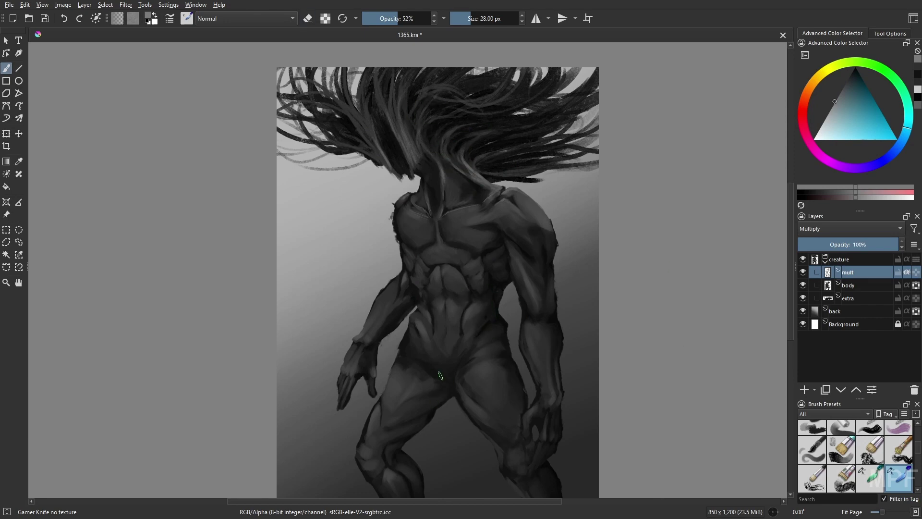
{"action": "key", "text": "Page_Down"}
{"action": "key", "text": "slash"}
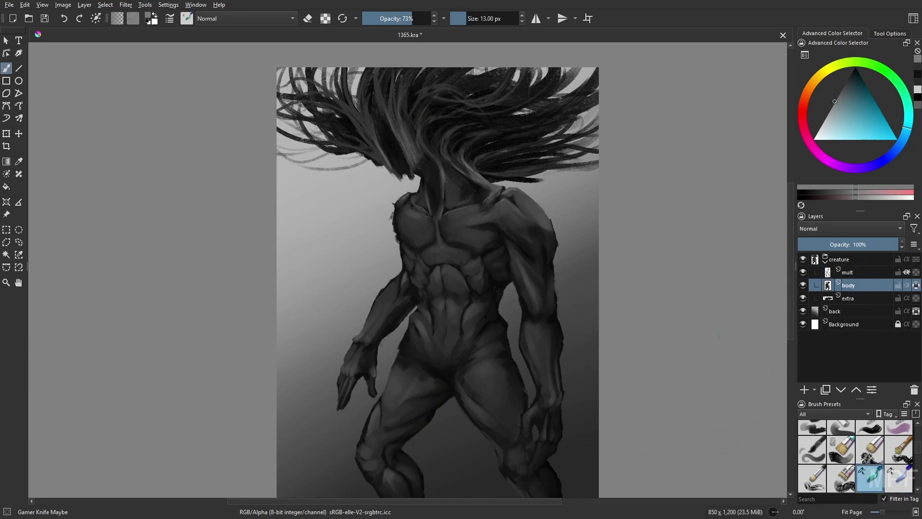
{"action": "right_click", "coordinate": [444, 368]}
{"action": "right_click", "coordinate": [430, 367]}
{"action": "key", "text": "bracketright"}
{"action": "key", "text": "bracketright"}
{"action": "key", "text": "bracketright"}
{"action": "key", "text": "bracketright"}
{"action": "key", "text": "bracketright"}
{"action": "key", "text": "bracketright"}
{"action": "key", "text": "bracketright"}
{"action": "mouse_move", "coordinate": [408, 417]}
{"action": "left_mouse_down"}
{"action": "mouse_move", "coordinate": [437, 400]}
{"action": "mouse_move", "coordinate": [396, 432]}
{"action": "left_mouse_up"}
Step: On the "mult" layer, shade the lower abdomen and hip with Gamer Knife no texture at 28 px, and mirror the view
{"action": "left_click", "coordinate": [859, 274]}
{"action": "right_click", "coordinate": [619, 354]}
{"action": "left_click", "coordinate": [917, 67]}
{"action": "left_click", "coordinate": [674, 373]}
{"action": "key", "text": "e"}
{"action": "key", "text": "e"}
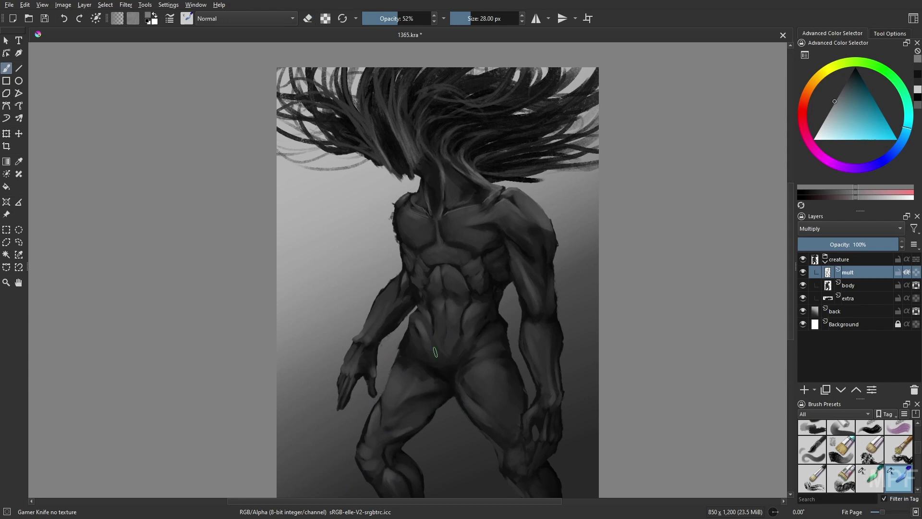
{"action": "left_click_drag", "start_coordinate": [454, 369], "coordinate": [434, 347]}
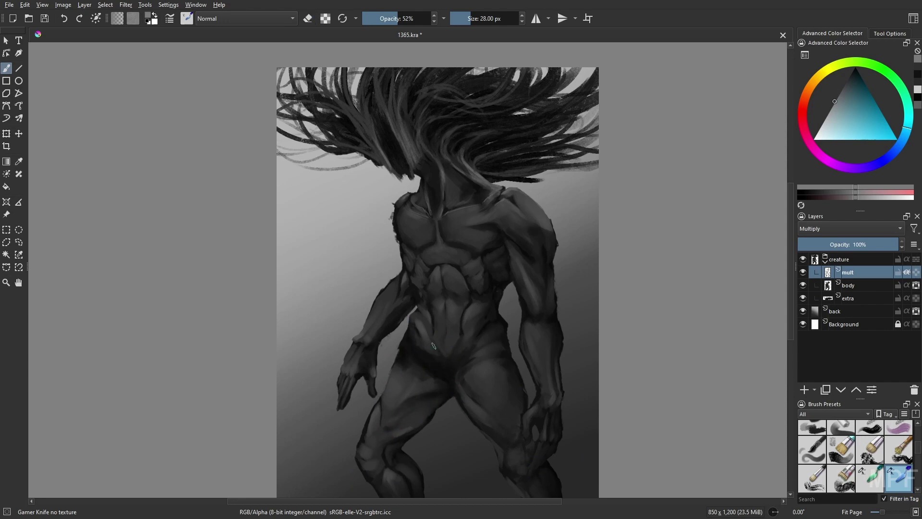
{"action": "key", "text": "m"}
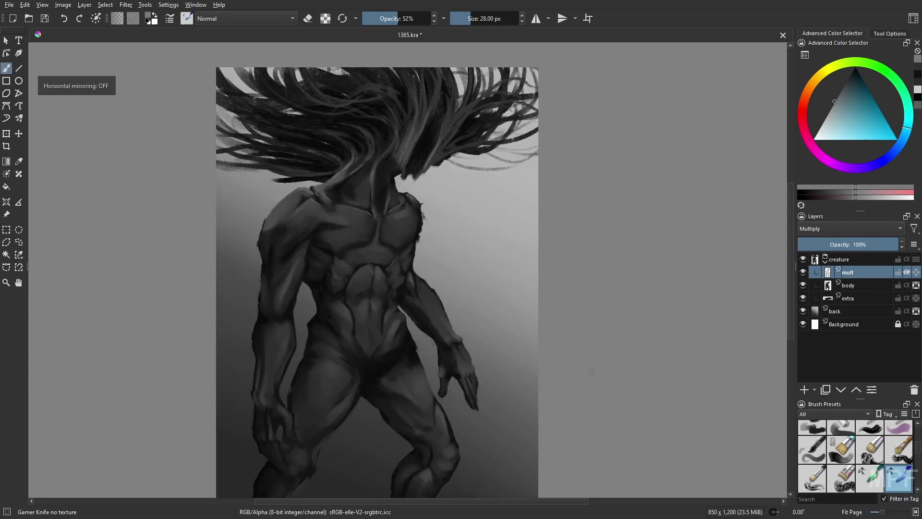
Step: Choose the RGBA 06 Rock brush, collapse the "creature" group and add a layer named "red" above it
{"action": "right_click", "coordinate": [594, 363]}
{"action": "left_click", "coordinate": [666, 341]}
{"action": "left_click", "coordinate": [825, 260]}
{"action": "left_click", "coordinate": [805, 389]}
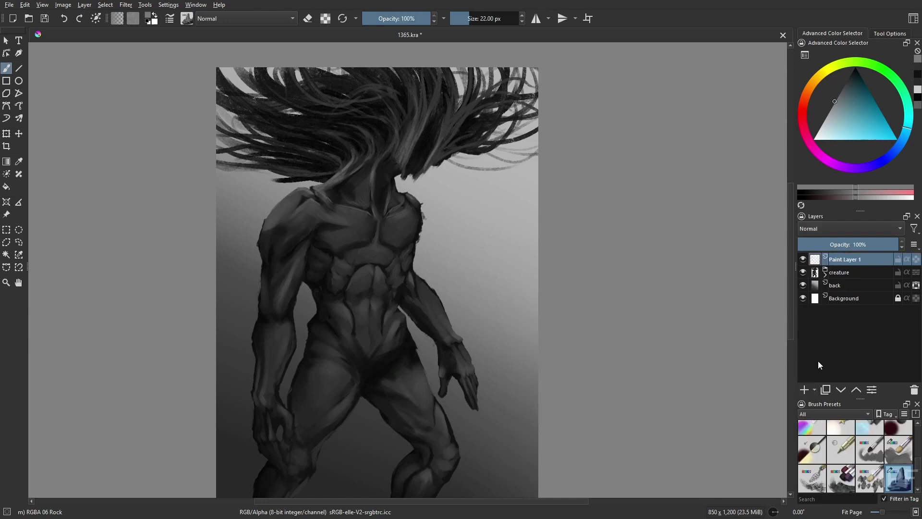
{"action": "double_click", "coordinate": [843, 260]}
{"action": "type", "text": "red"}
{"action": "key", "text": "Return"}
Step: Choose pure red and paint a curved mark across the far forearm on the "red" layer
{"action": "left_click", "coordinate": [802, 112]}
{"action": "left_click_drag", "start_coordinate": [880, 129], "coordinate": [898, 139]}
{"action": "left_click_drag", "start_coordinate": [424, 339], "coordinate": [454, 315]}
Step: Reduce the brush to 13 px and paint thin red marks around the far hand and fingers
{"action": "key", "text": "bracketleft"}
{"action": "key", "text": "bracketleft"}
{"action": "key", "text": "bracketleft"}
{"action": "key", "text": "bracketleft"}
{"action": "key", "text": "bracketleft"}
{"action": "key", "text": "bracketleft"}
{"action": "left_click_drag", "start_coordinate": [438, 368], "coordinate": [471, 346]}
{"action": "key", "text": "ctrl+z"}
{"action": "mouse_move", "coordinate": [462, 396]}
{"action": "left_mouse_down"}
{"action": "mouse_move", "coordinate": [451, 412]}
{"action": "mouse_move", "coordinate": [470, 421]}
{"action": "left_mouse_up"}
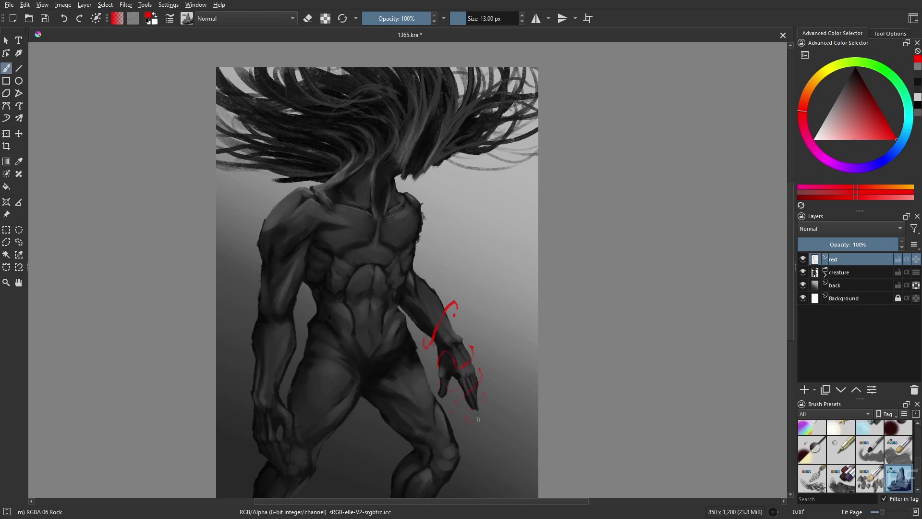
Step: Shrink the brush further and paint small red splatter marks beside the mane
{"action": "key", "text": "bracketleft"}
{"action": "key", "text": "bracketleft"}
{"action": "key", "text": "bracketleft"}
{"action": "left_click_drag", "start_coordinate": [469, 165], "coordinate": [466, 175]}
{"action": "left_click_drag", "start_coordinate": [497, 173], "coordinate": [490, 196]}
Step: With RGBA 02 Thickpaint at 15 px, paint red strands through the mane and a crossed red slash over the face
{"action": "right_click", "coordinate": [635, 368]}
{"action": "right_click", "coordinate": [526, 330]}
{"action": "left_click", "coordinate": [446, 277]}
{"action": "right_click", "coordinate": [476, 318]}
{"action": "left_click", "coordinate": [456, 357]}
{"action": "key", "text": "bracketleft"}
{"action": "key", "text": "bracketleft"}
{"action": "key", "text": "bracketleft"}
{"action": "left_click_drag", "start_coordinate": [470, 99], "coordinate": [477, 71]}
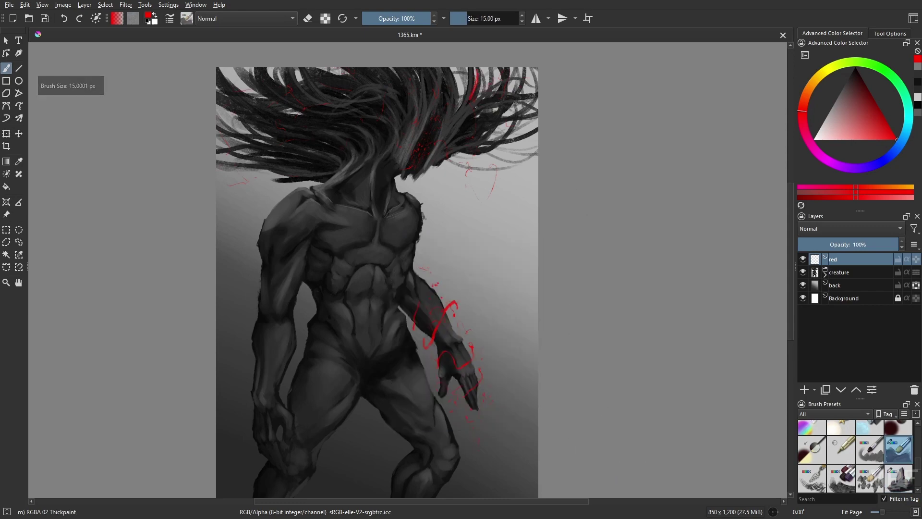
{"action": "left_click_drag", "start_coordinate": [469, 117], "coordinate": [512, 102]}
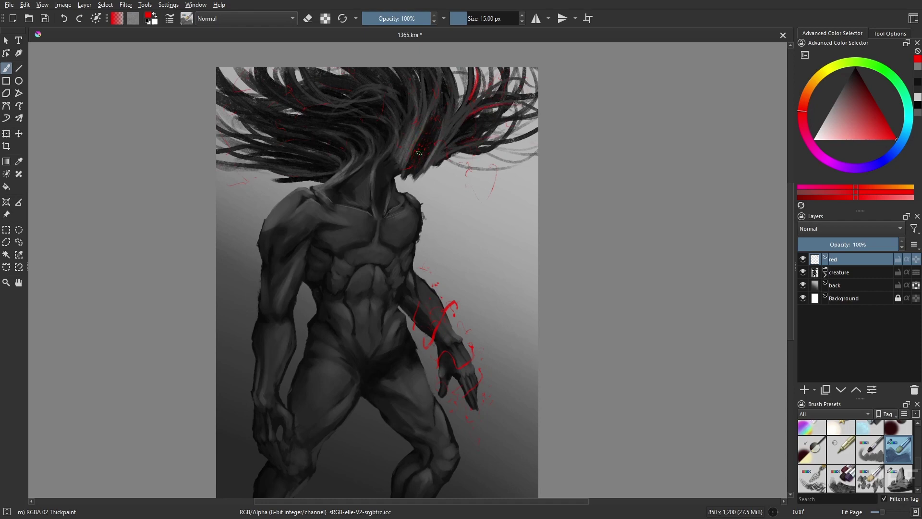
{"action": "mouse_move", "coordinate": [418, 153]}
{"action": "left_mouse_down"}
{"action": "mouse_move", "coordinate": [430, 129]}
{"action": "mouse_move", "coordinate": [392, 144]}
{"action": "left_mouse_up"}
Step: Mirror the view and trace red edge lines along the far forearm, waist and thigh with an 11 px brush
{"action": "key", "text": "m"}
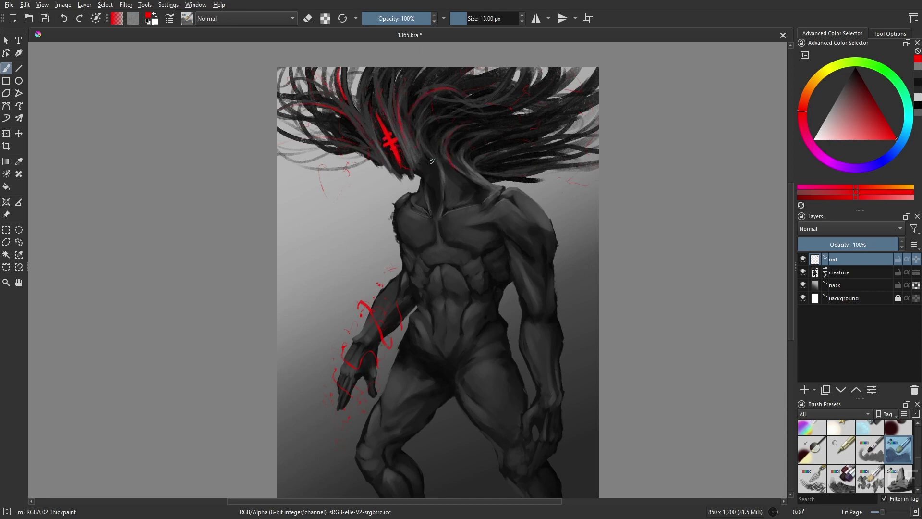
{"action": "key", "text": "bracketleft"}
{"action": "left_click_drag", "start_coordinate": [383, 338], "coordinate": [406, 316]}
{"action": "left_click_drag", "start_coordinate": [390, 377], "coordinate": [404, 339]}
{"action": "key", "text": "m"}
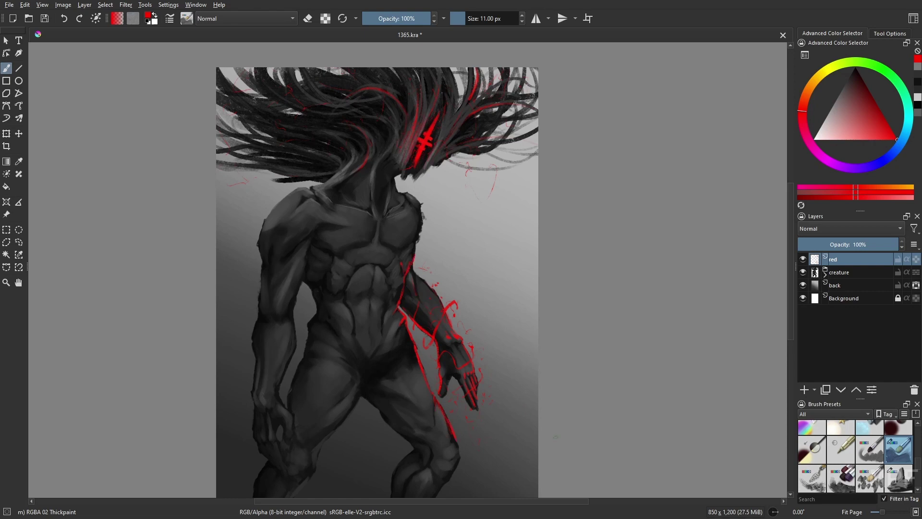
Step: Spray a soft red glow over the mane with Airbrush Soft in Color Dodge mode at 24% opacity and 162.29 px
{"action": "key", "text": "slash"}
{"action": "left_click", "coordinate": [246, 19]}
{"action": "left_click", "coordinate": [230, 53]}
{"action": "left_click", "coordinate": [289, 135]}
{"action": "mouse_move", "coordinate": [326, 91]}
{"action": "left_mouse_down"}
{"action": "mouse_move", "coordinate": [394, 109]}
{"action": "mouse_move", "coordinate": [381, 91]}
{"action": "left_mouse_up"}
{"action": "key", "text": "ctrl+z"}
{"action": "left_click", "coordinate": [378, 18]}
{"action": "left_click", "coordinate": [488, 18]}
{"action": "left_click_drag", "start_coordinate": [473, 106], "coordinate": [507, 113]}
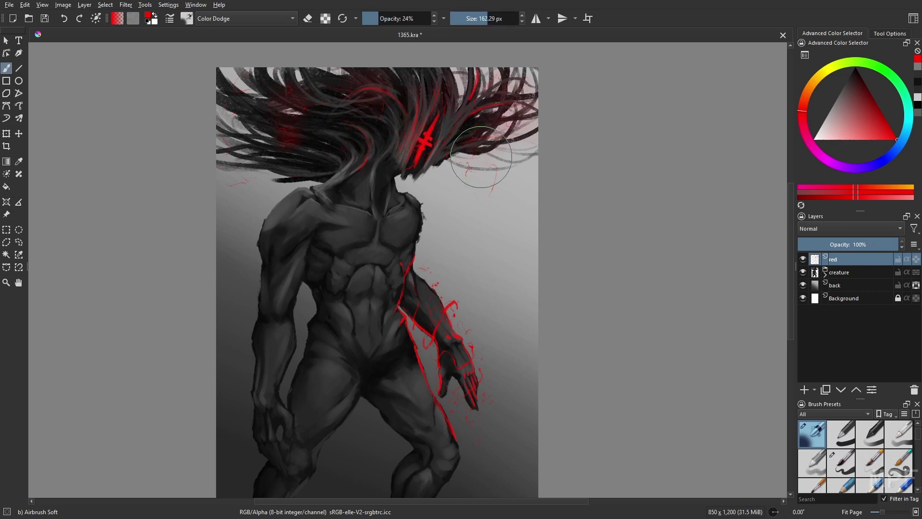
Step: Reduce the airbrush to 63.34 px and add red glow around the face slash, far hand and forearm
{"action": "key", "text": "bracketleft"}
{"action": "key", "text": "bracketleft"}
{"action": "left_click_drag", "start_coordinate": [430, 139], "coordinate": [408, 183]}
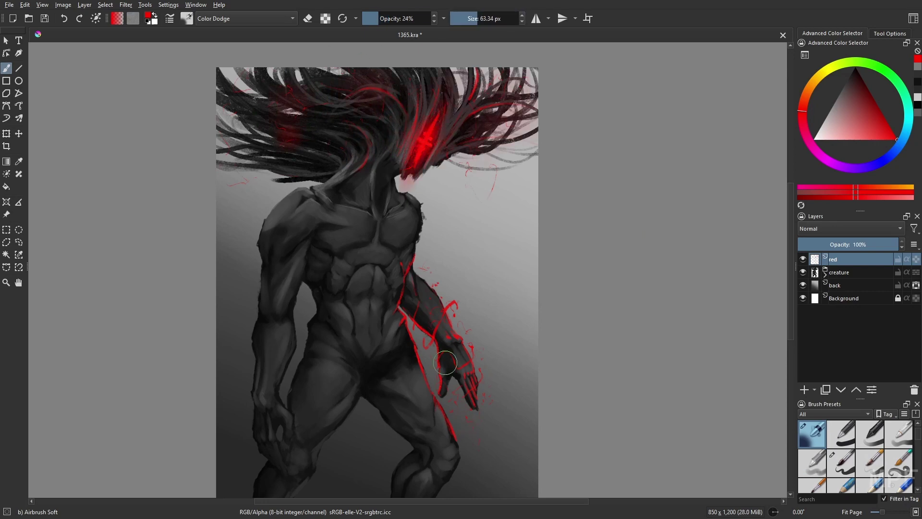
{"action": "mouse_move", "coordinate": [445, 363]}
{"action": "left_mouse_down"}
{"action": "mouse_move", "coordinate": [431, 345]}
{"action": "mouse_move", "coordinate": [463, 385]}
{"action": "mouse_move", "coordinate": [475, 372]}
{"action": "mouse_move", "coordinate": [397, 295]}
{"action": "left_mouse_up"}
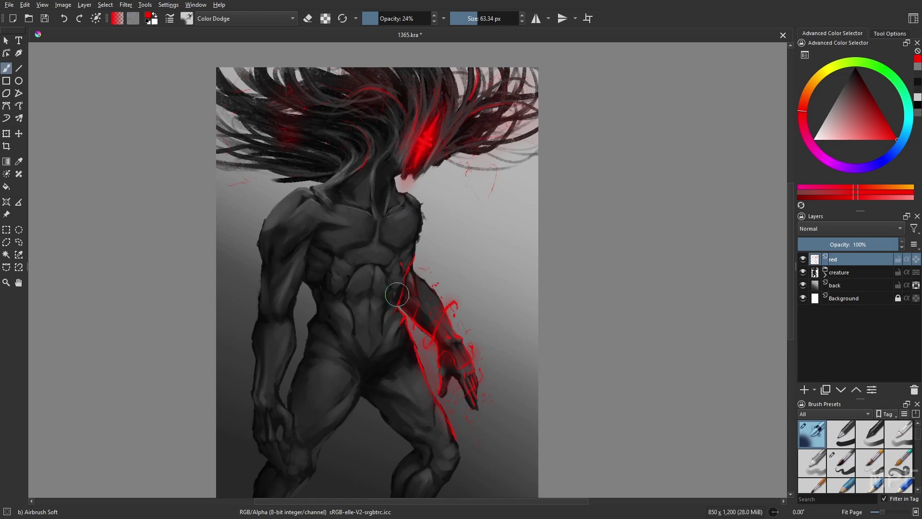
Step: Paint red accents along the far flank, waist and forearm with Gamer Knife no texture in Color Dodge at 52% opacity and 28 px
{"action": "key", "text": "ctrl+minus"}
{"action": "key", "text": "ctrl+minus"}
{"action": "key", "text": "m"}
{"action": "right_click", "coordinate": [377, 212]}
{"action": "left_click", "coordinate": [397, 150]}
{"action": "left_click", "coordinate": [262, 19]}
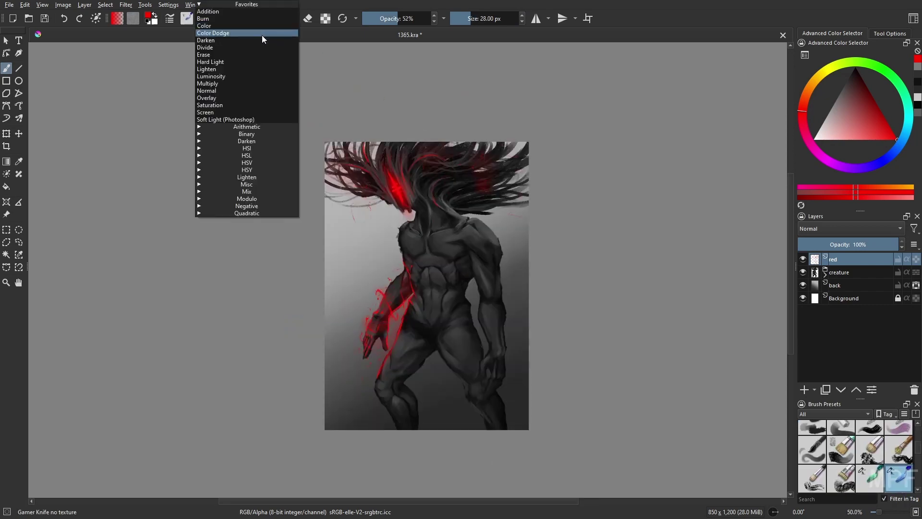
{"action": "left_click", "coordinate": [262, 34]}
{"action": "key", "text": "m"}
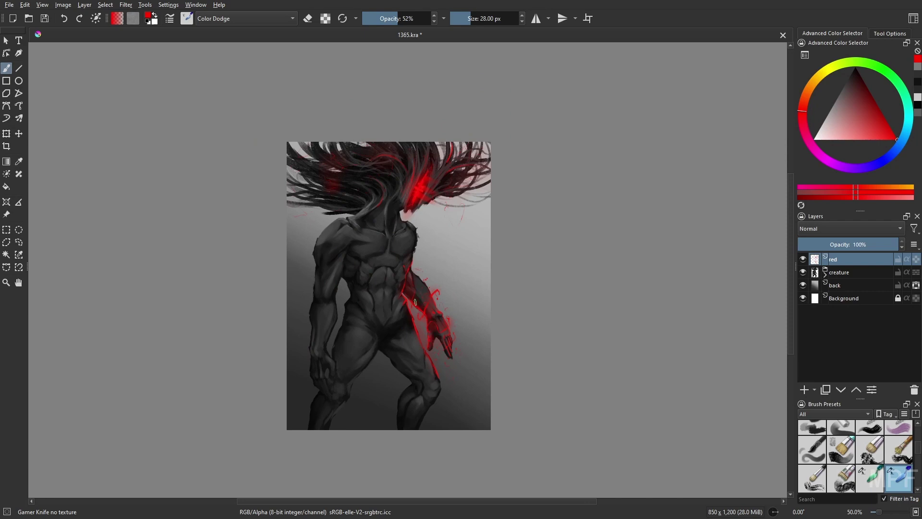
{"action": "key", "text": "m"}
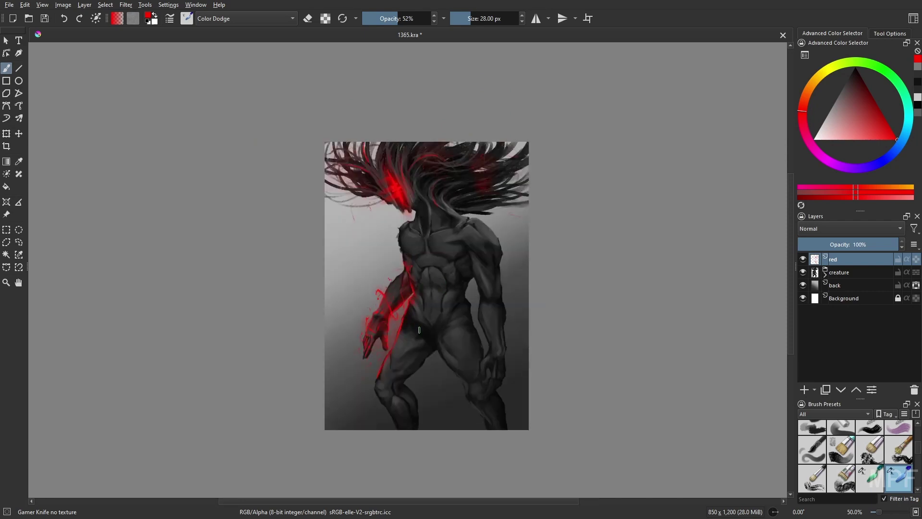
{"action": "key", "text": "m"}
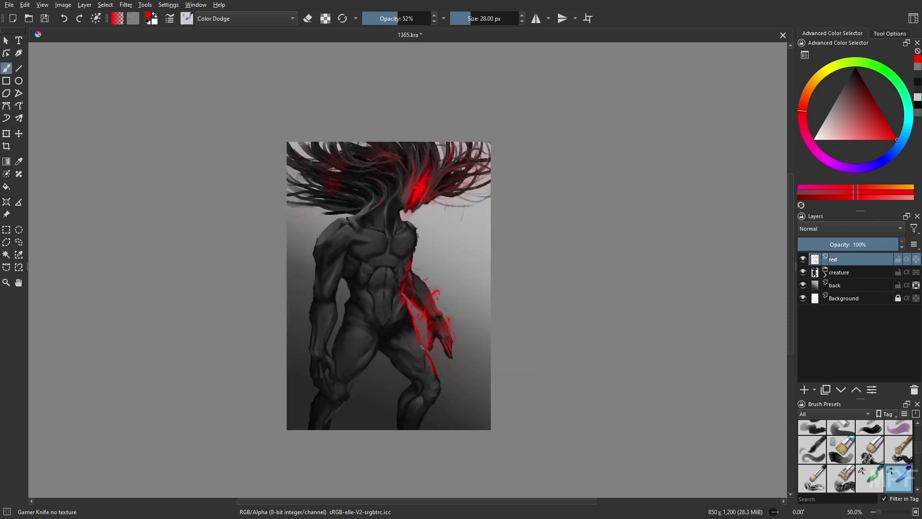
Step: Spray soft red glow over the knee, thigh, far flank, collarbones and neck with Airbrush Soft in Color Dodge at 24% opacity and 63.34 px
{"action": "scroll", "coordinate": [356, 315], "scroll_direction": "up", "scroll_amount": 2}
{"action": "right_click", "coordinate": [476, 145]}
{"action": "left_click", "coordinate": [477, 85]}
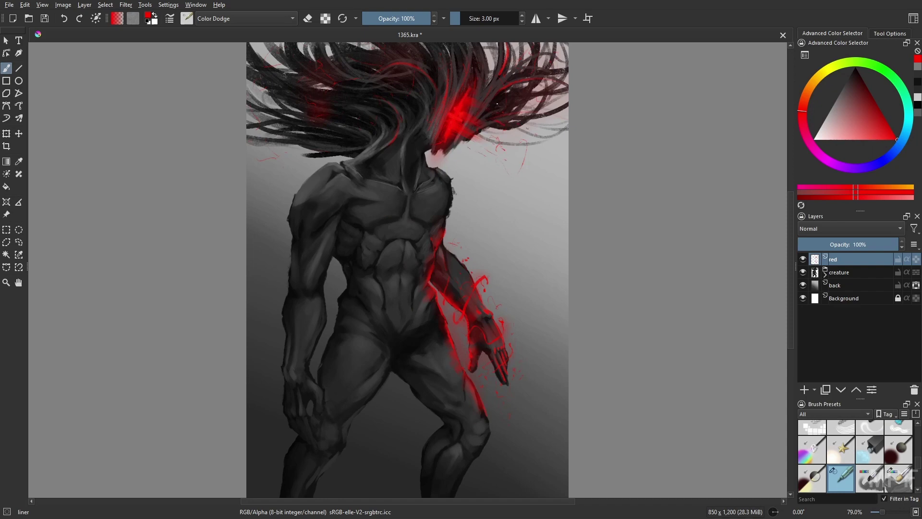
{"action": "right_click", "coordinate": [555, 295]}
{"action": "left_click", "coordinate": [483, 365]}
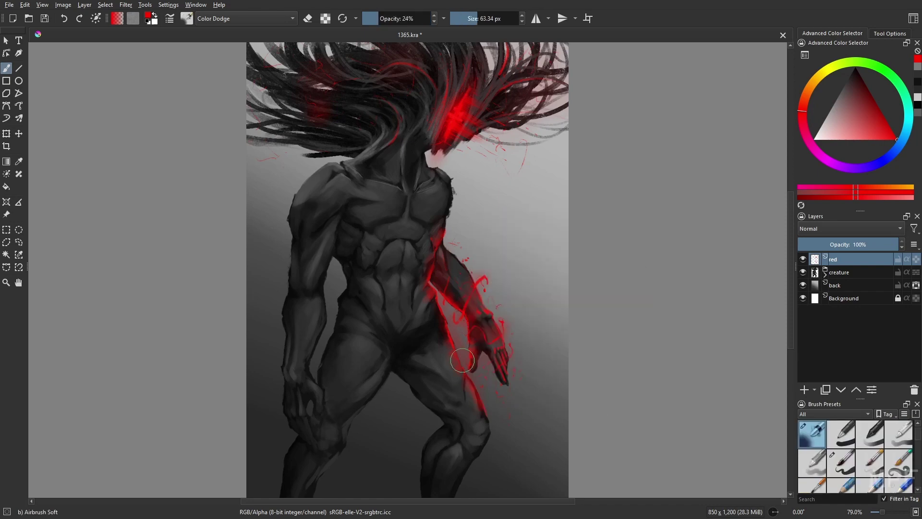
{"action": "left_click_drag", "start_coordinate": [481, 425], "coordinate": [473, 398]}
{"action": "mouse_move", "coordinate": [440, 319]}
{"action": "left_mouse_down"}
{"action": "mouse_move", "coordinate": [427, 314]}
{"action": "mouse_move", "coordinate": [431, 240]}
{"action": "left_mouse_up"}
{"action": "left_click_drag", "start_coordinate": [435, 179], "coordinate": [411, 186]}
{"action": "left_click_drag", "start_coordinate": [434, 144], "coordinate": [436, 177]}
Step: Sharpen the red accents on the neck, collarbones and far flank with Gamer Knife no texture at 52% and 28 px, and save the painting
{"action": "right_click", "coordinate": [468, 214]}
{"action": "left_click", "coordinate": [447, 285]}
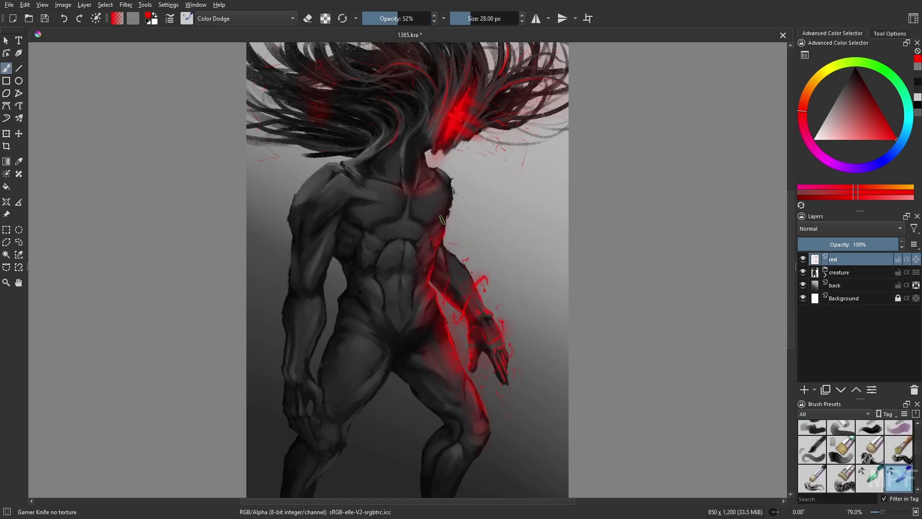
{"action": "key", "text": "e"}
{"action": "key", "text": "e"}
{"action": "key", "text": "m"}
{"action": "key", "text": "e"}
{"action": "key", "text": "e"}
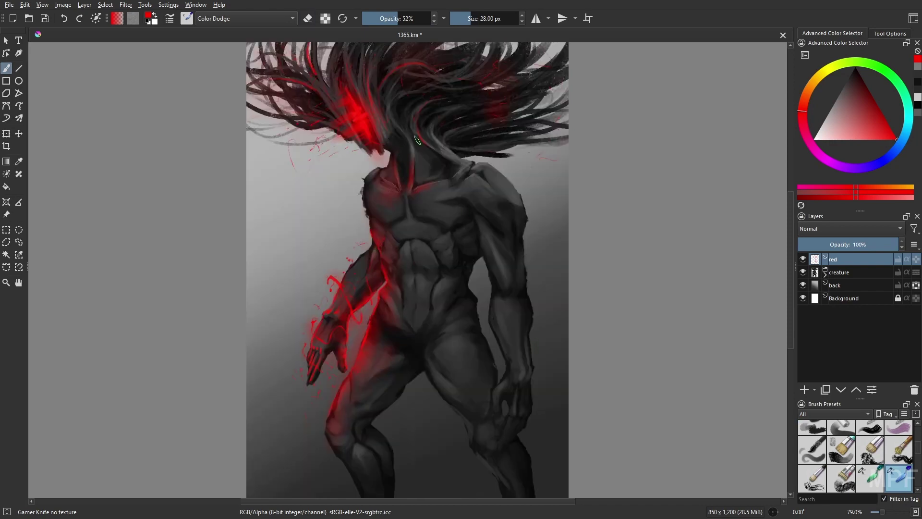
{"action": "key", "text": "m"}
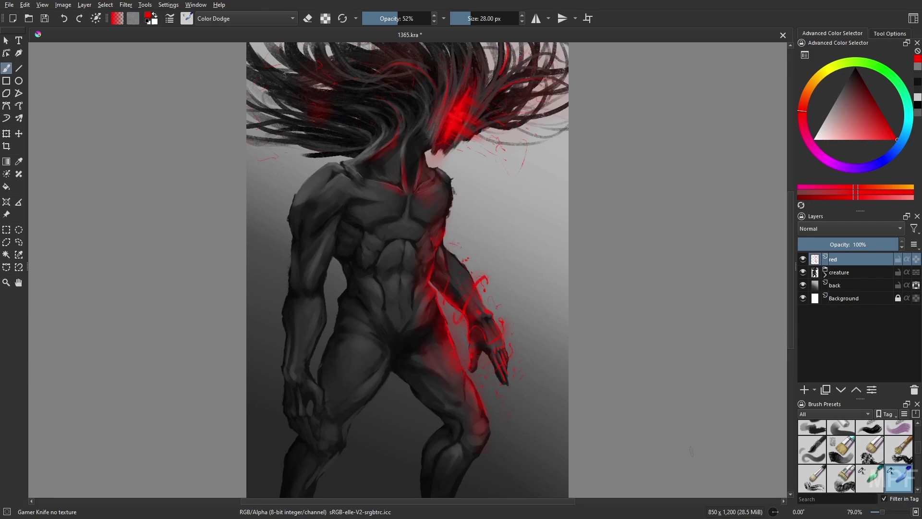
{"action": "key", "text": "ctrl+s"}
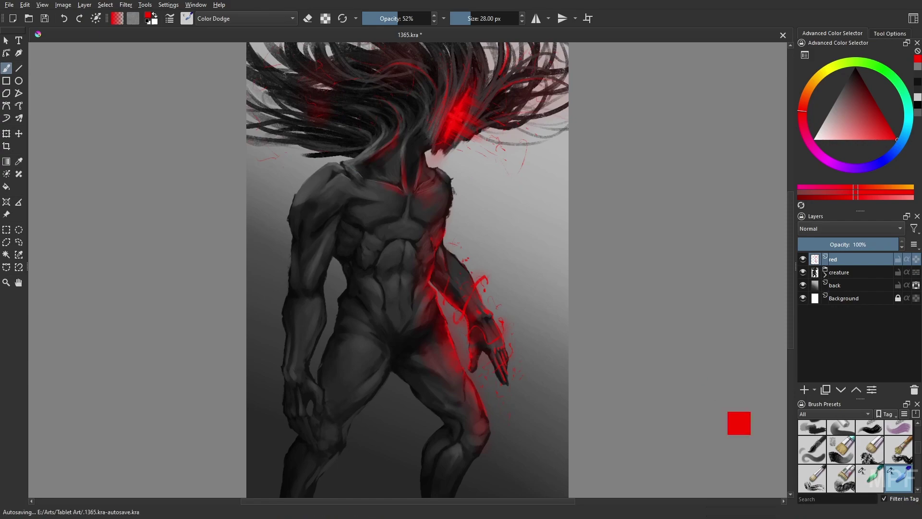